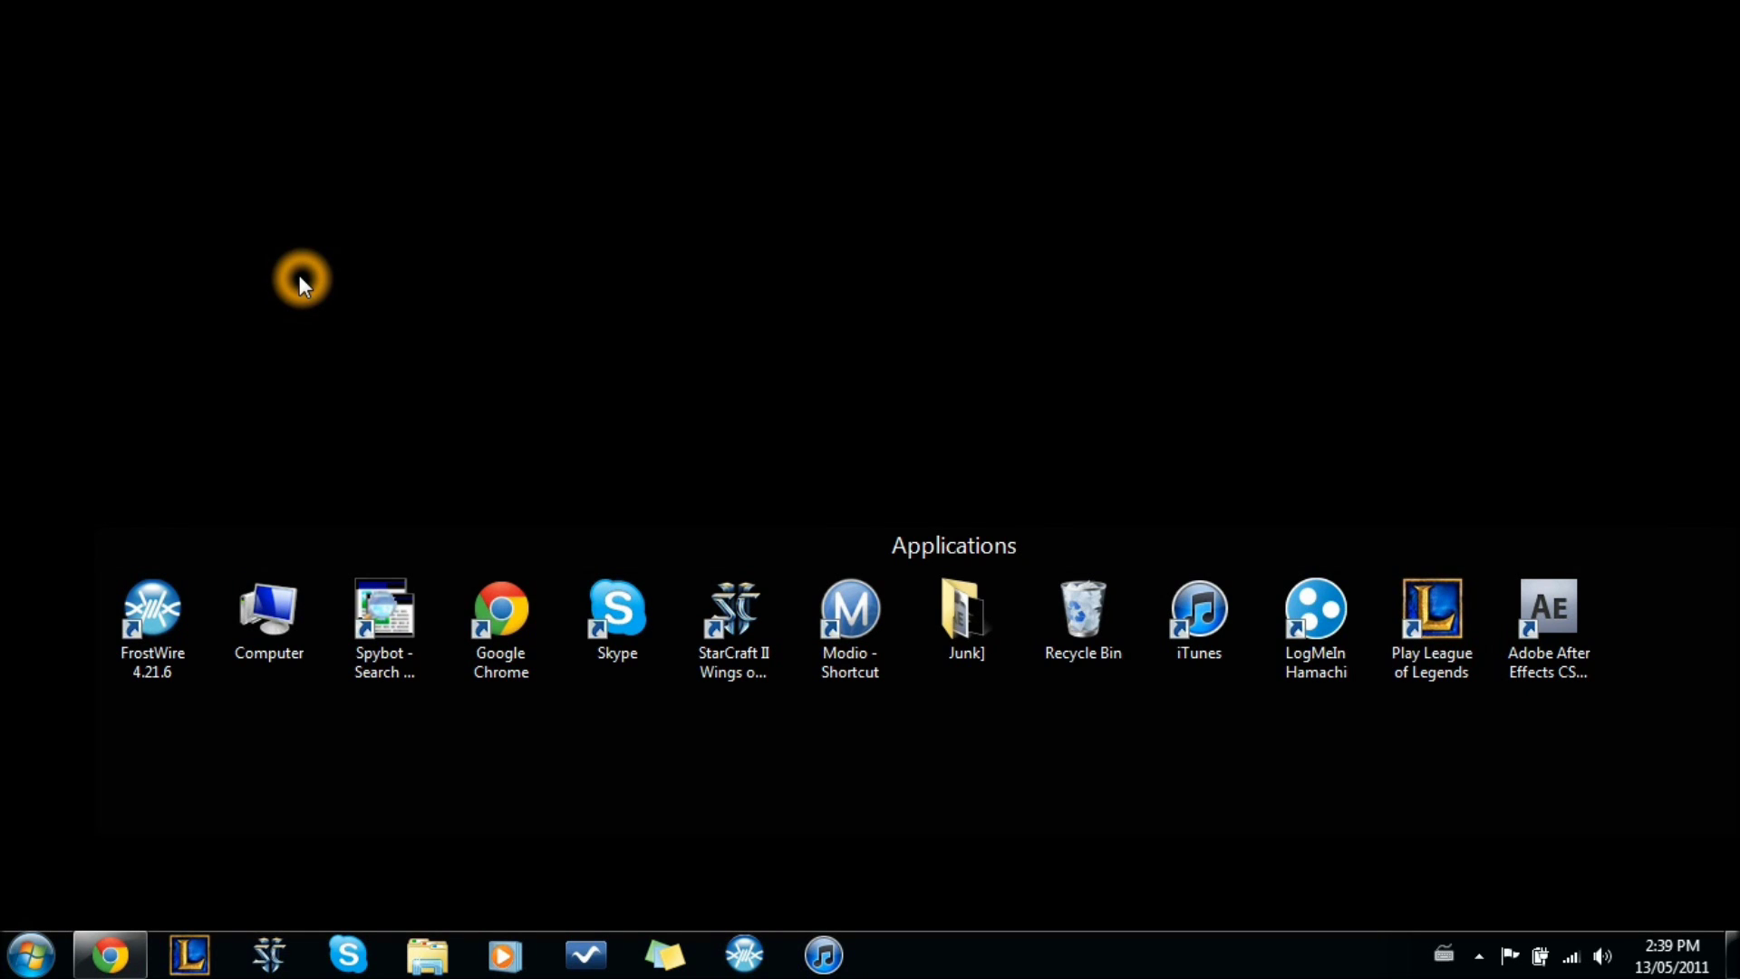
# - Restore the minimized Chrome window showing the google.ca homepage
pyautogui.click(113, 953)
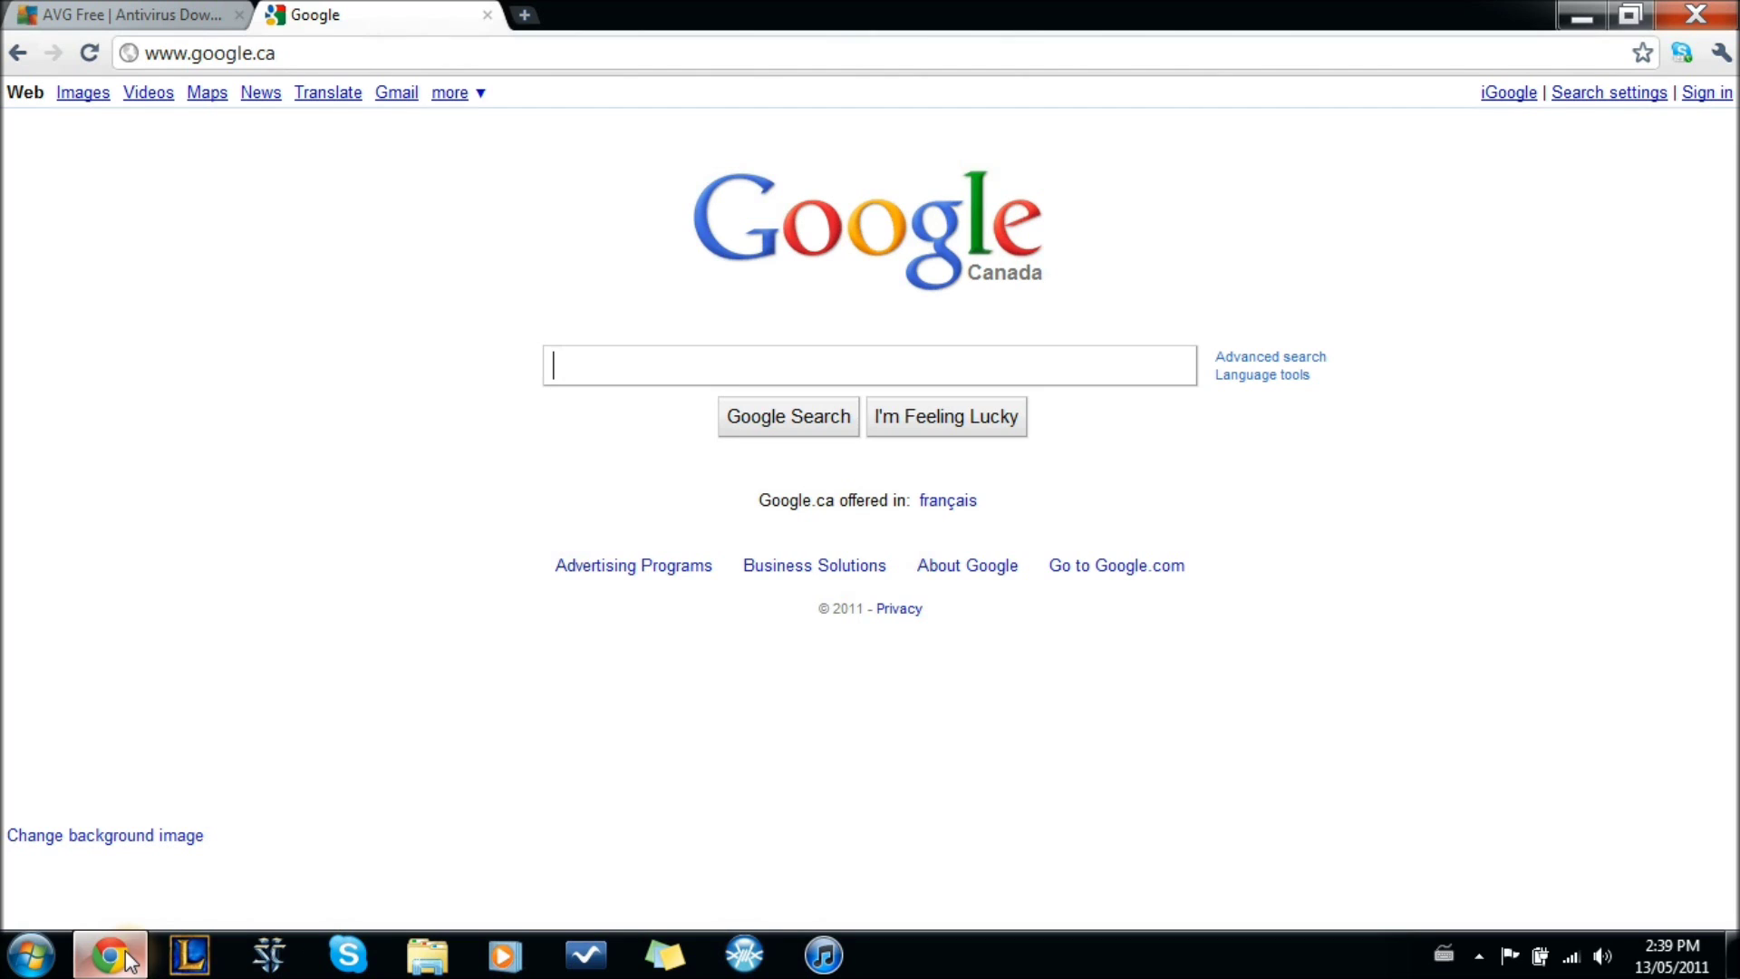
# - Switch to the AVG Free tab and look over the homepage offers
pyautogui.click(581, 373)
pyautogui.click(577, 373)
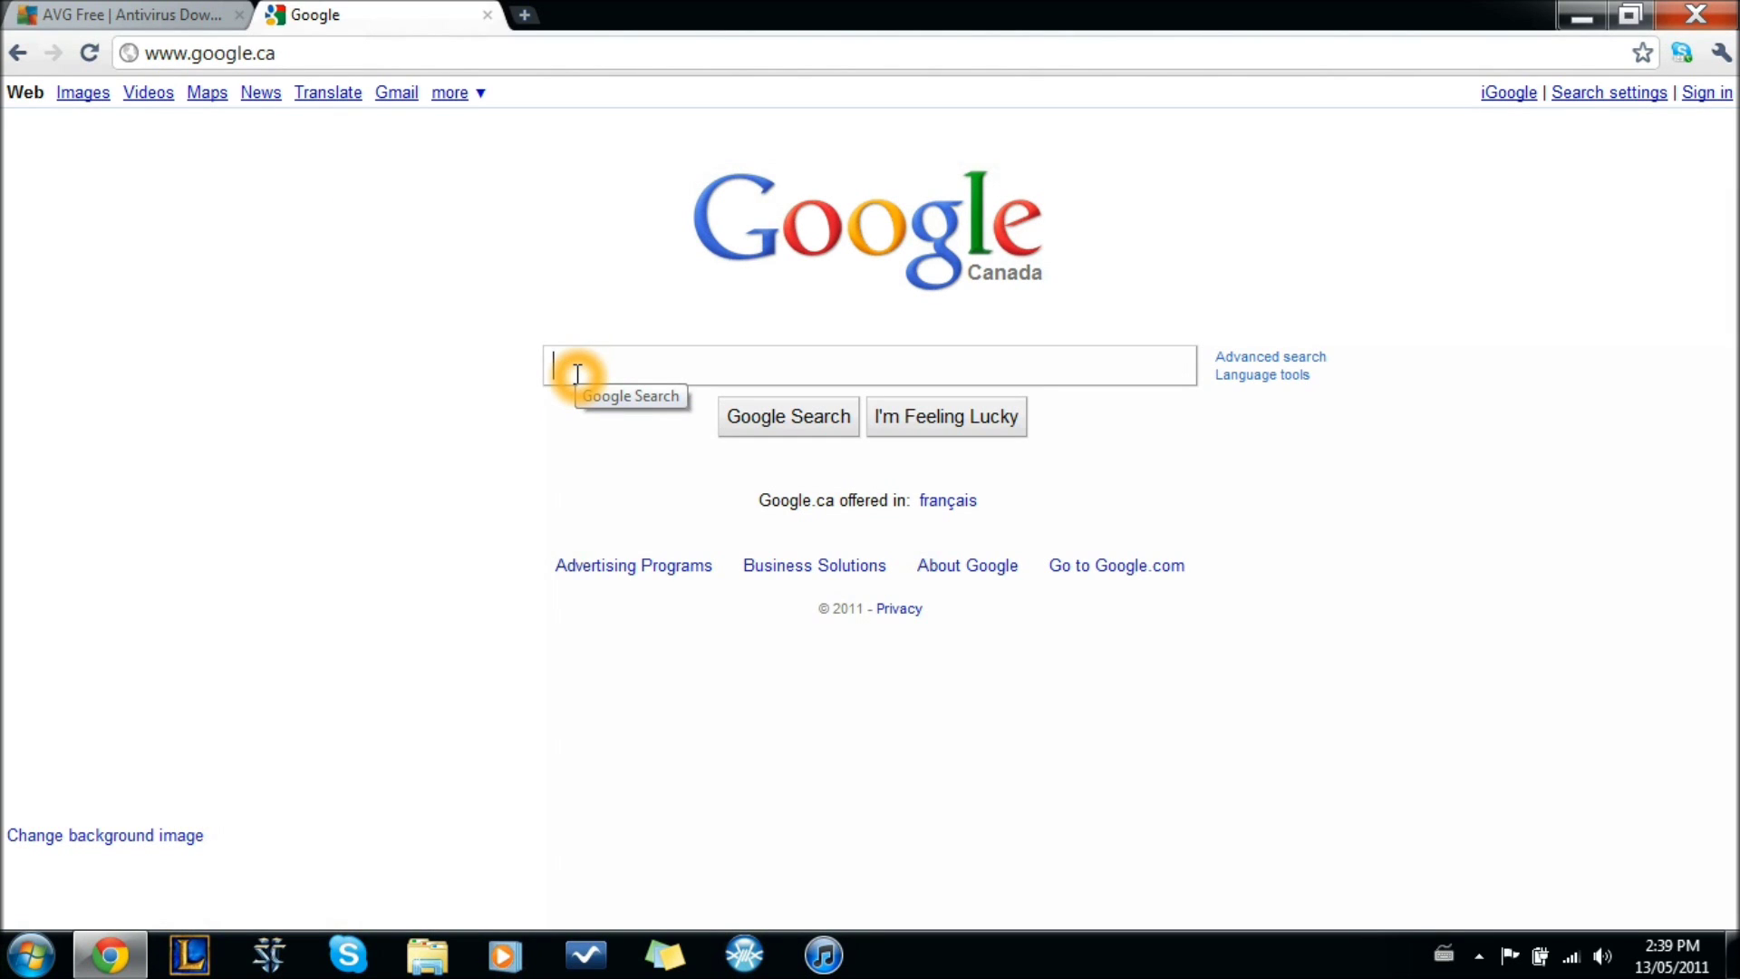
pyautogui.click(165, 17)
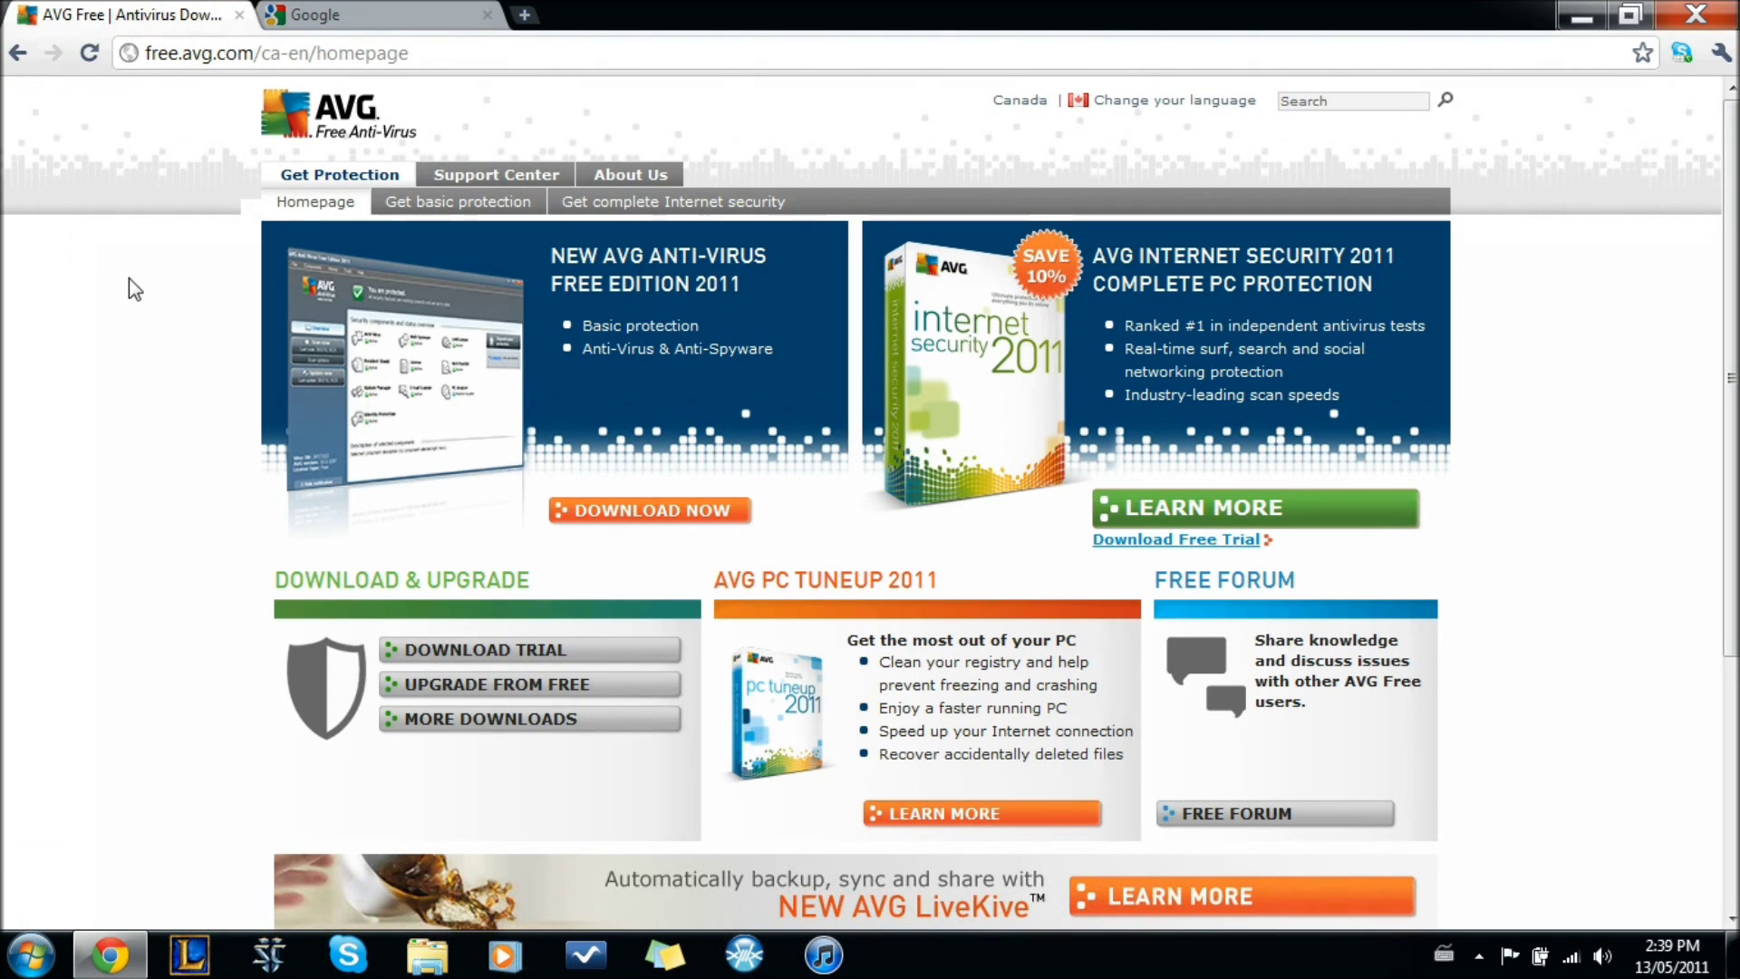
pyautogui.click(210, 231)
pyautogui.click(165, 127)
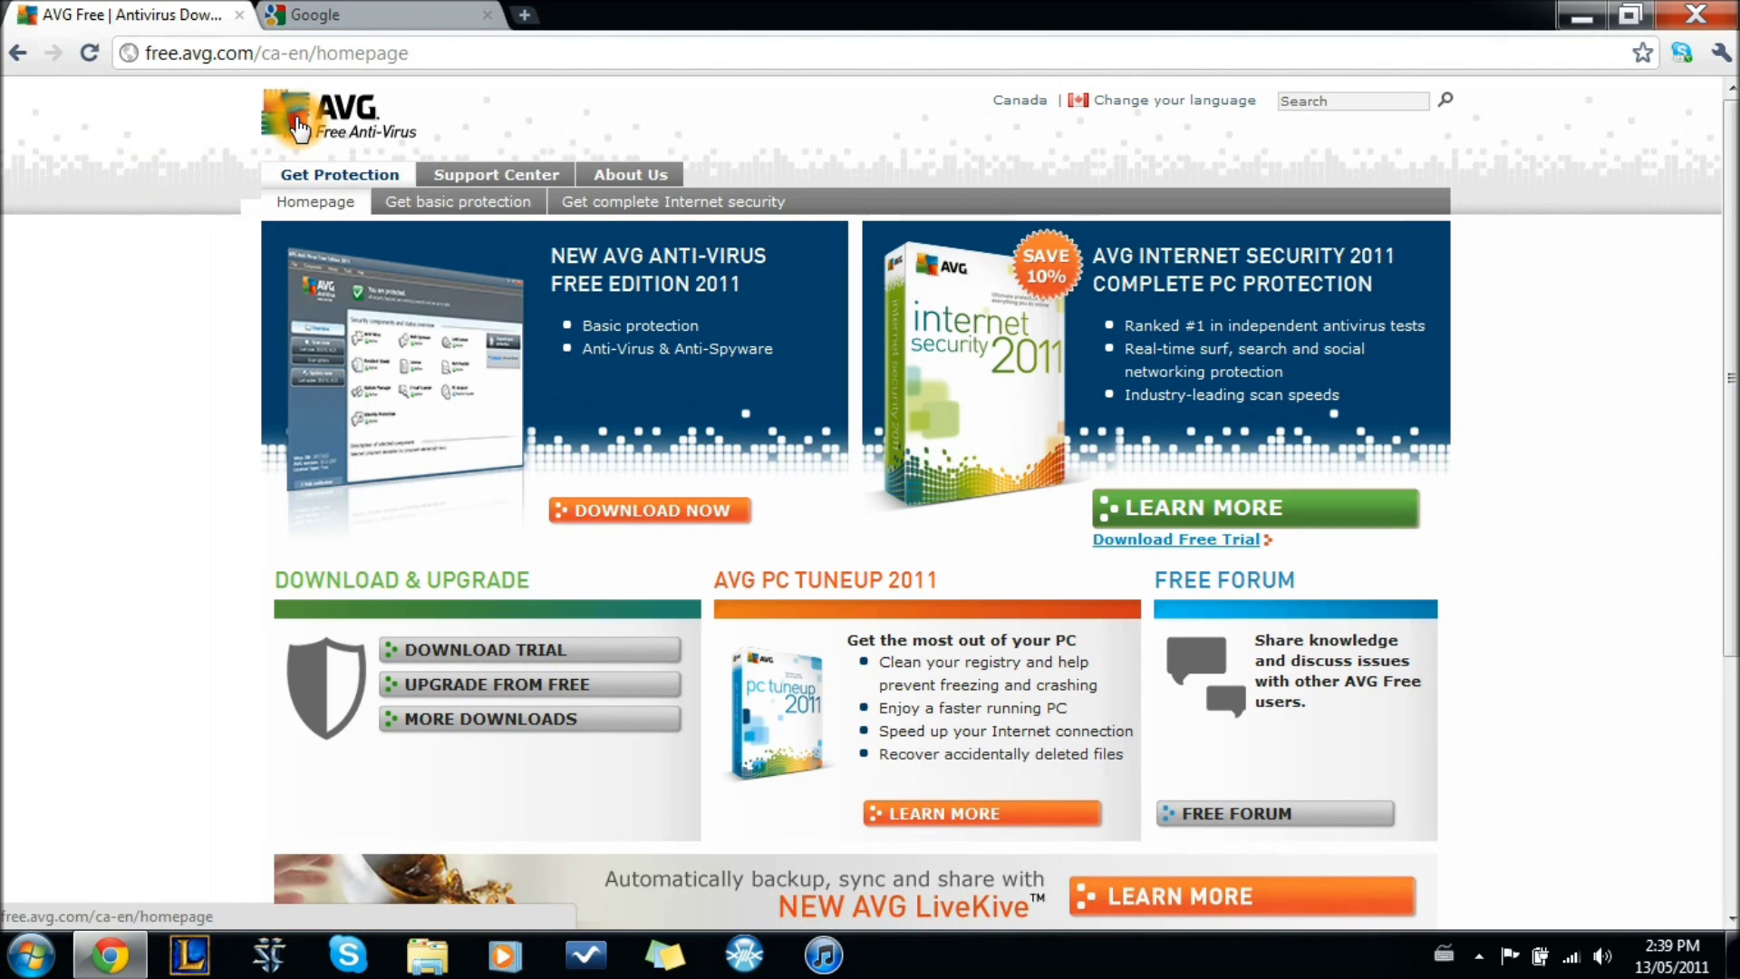
pyautogui.click(185, 278)
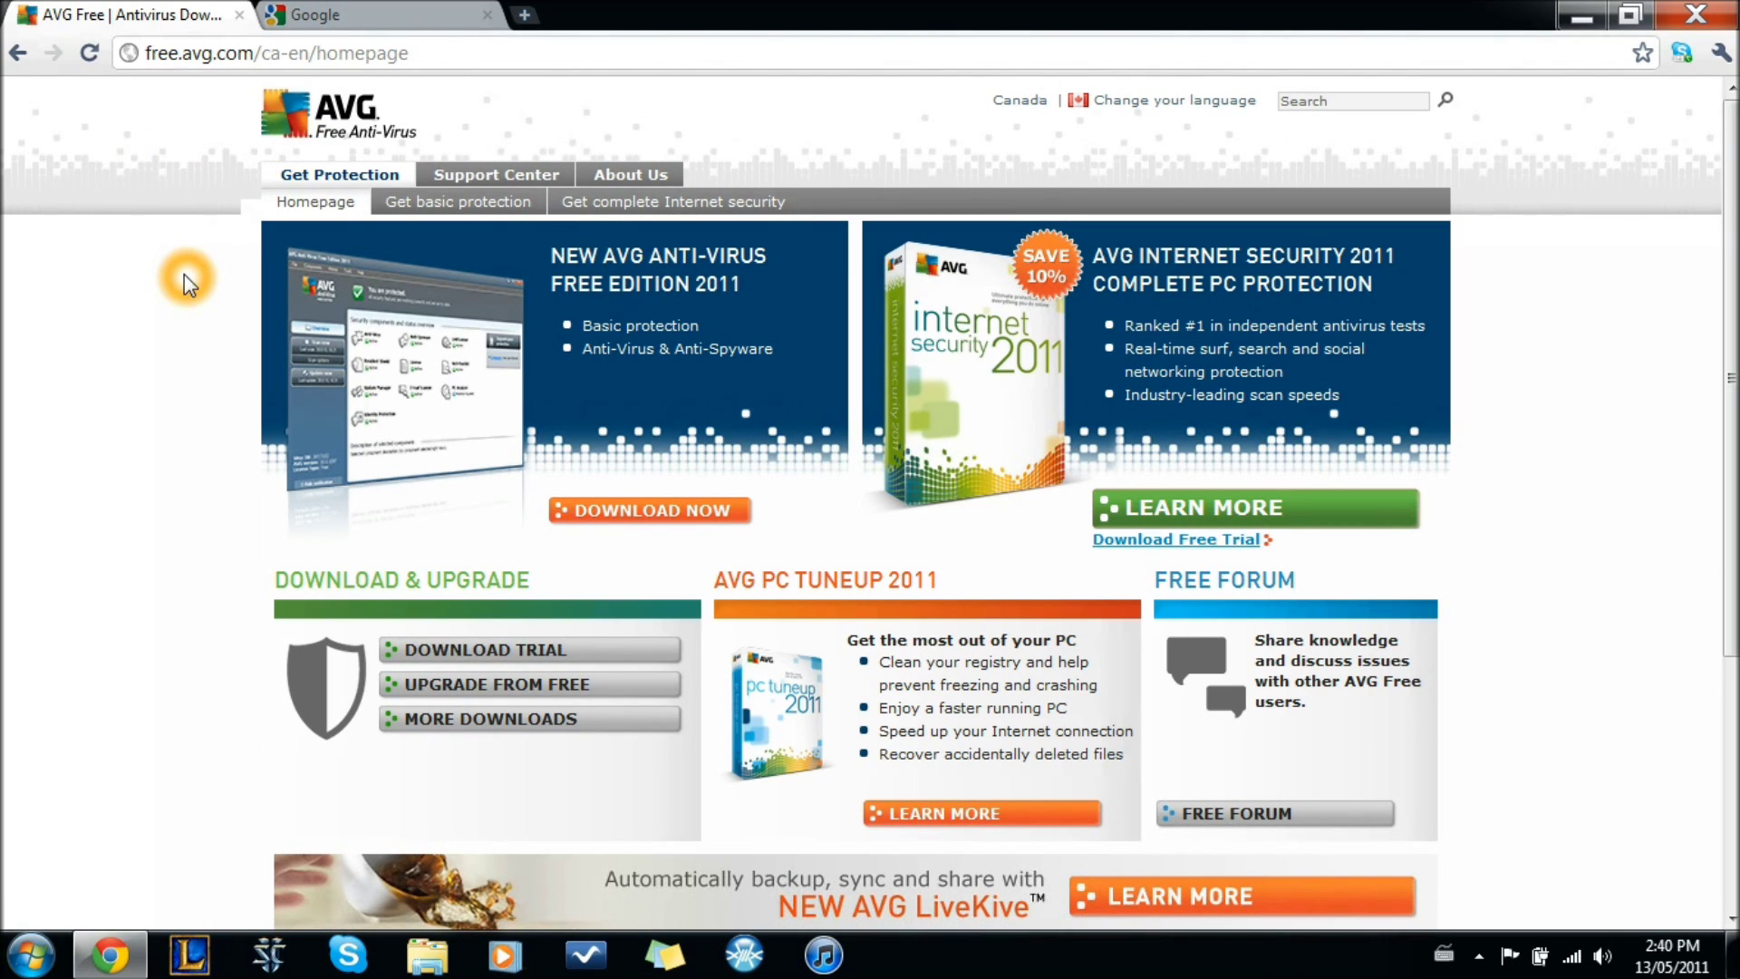
pyautogui.scroll(-4, 183, 275)
pyautogui.scroll(2, 182, 281)
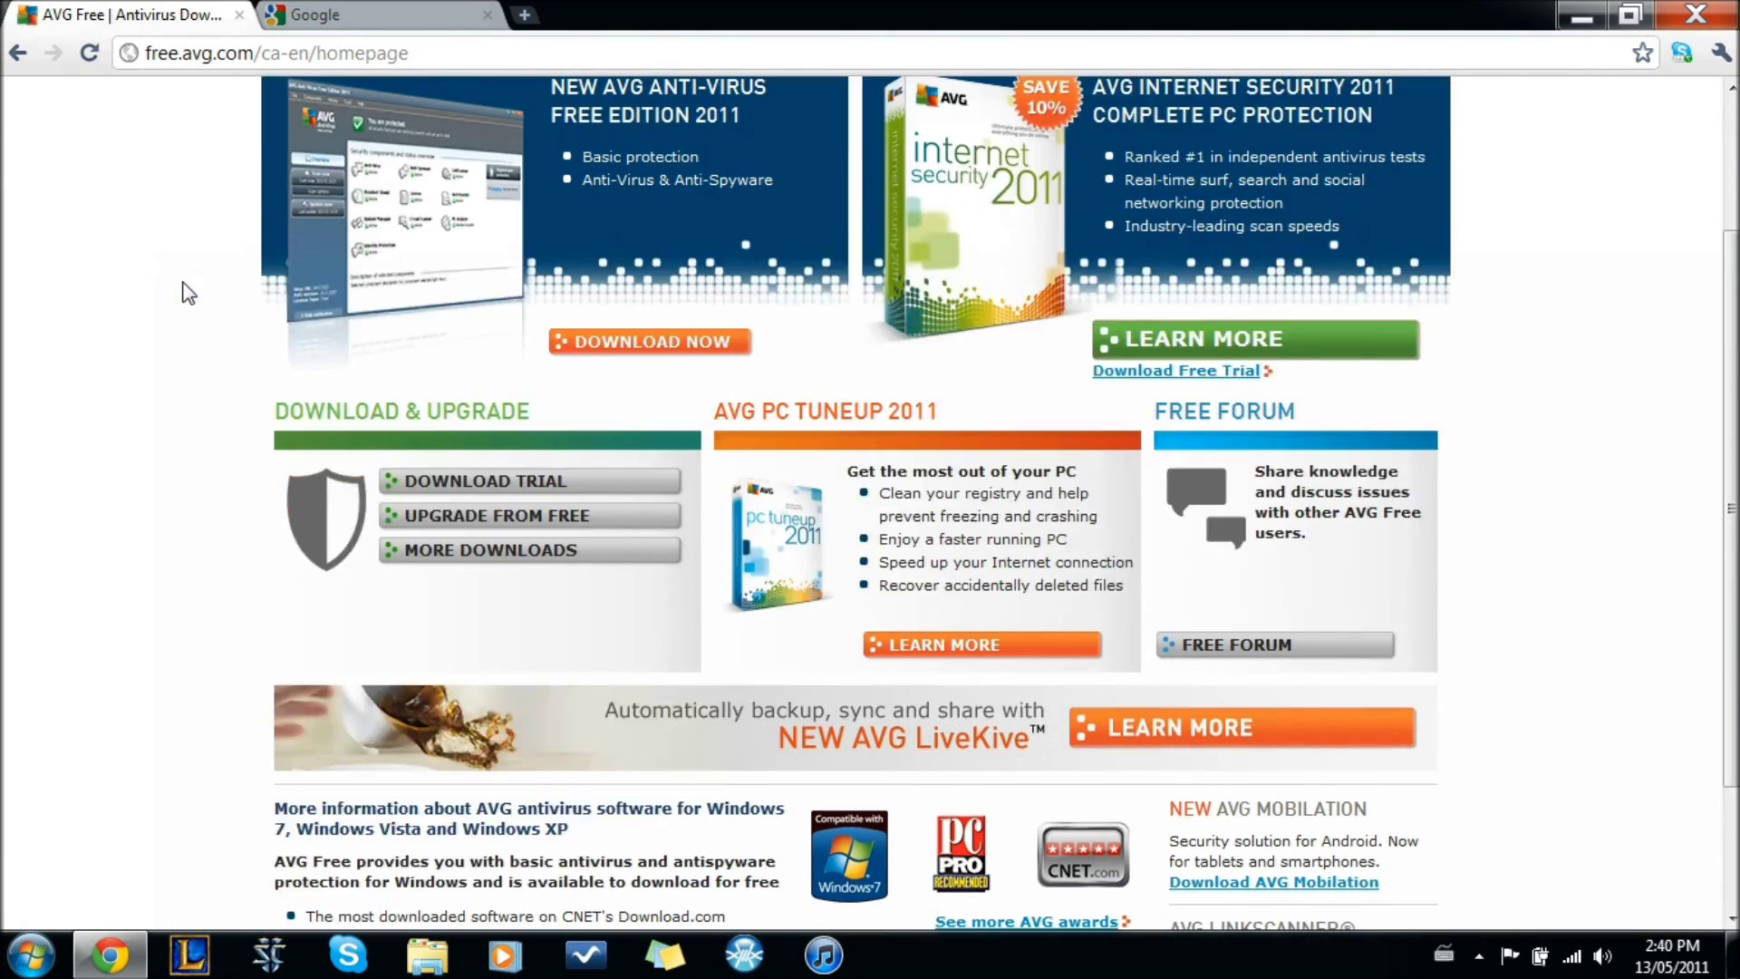
pyautogui.scroll(1, 187, 290)
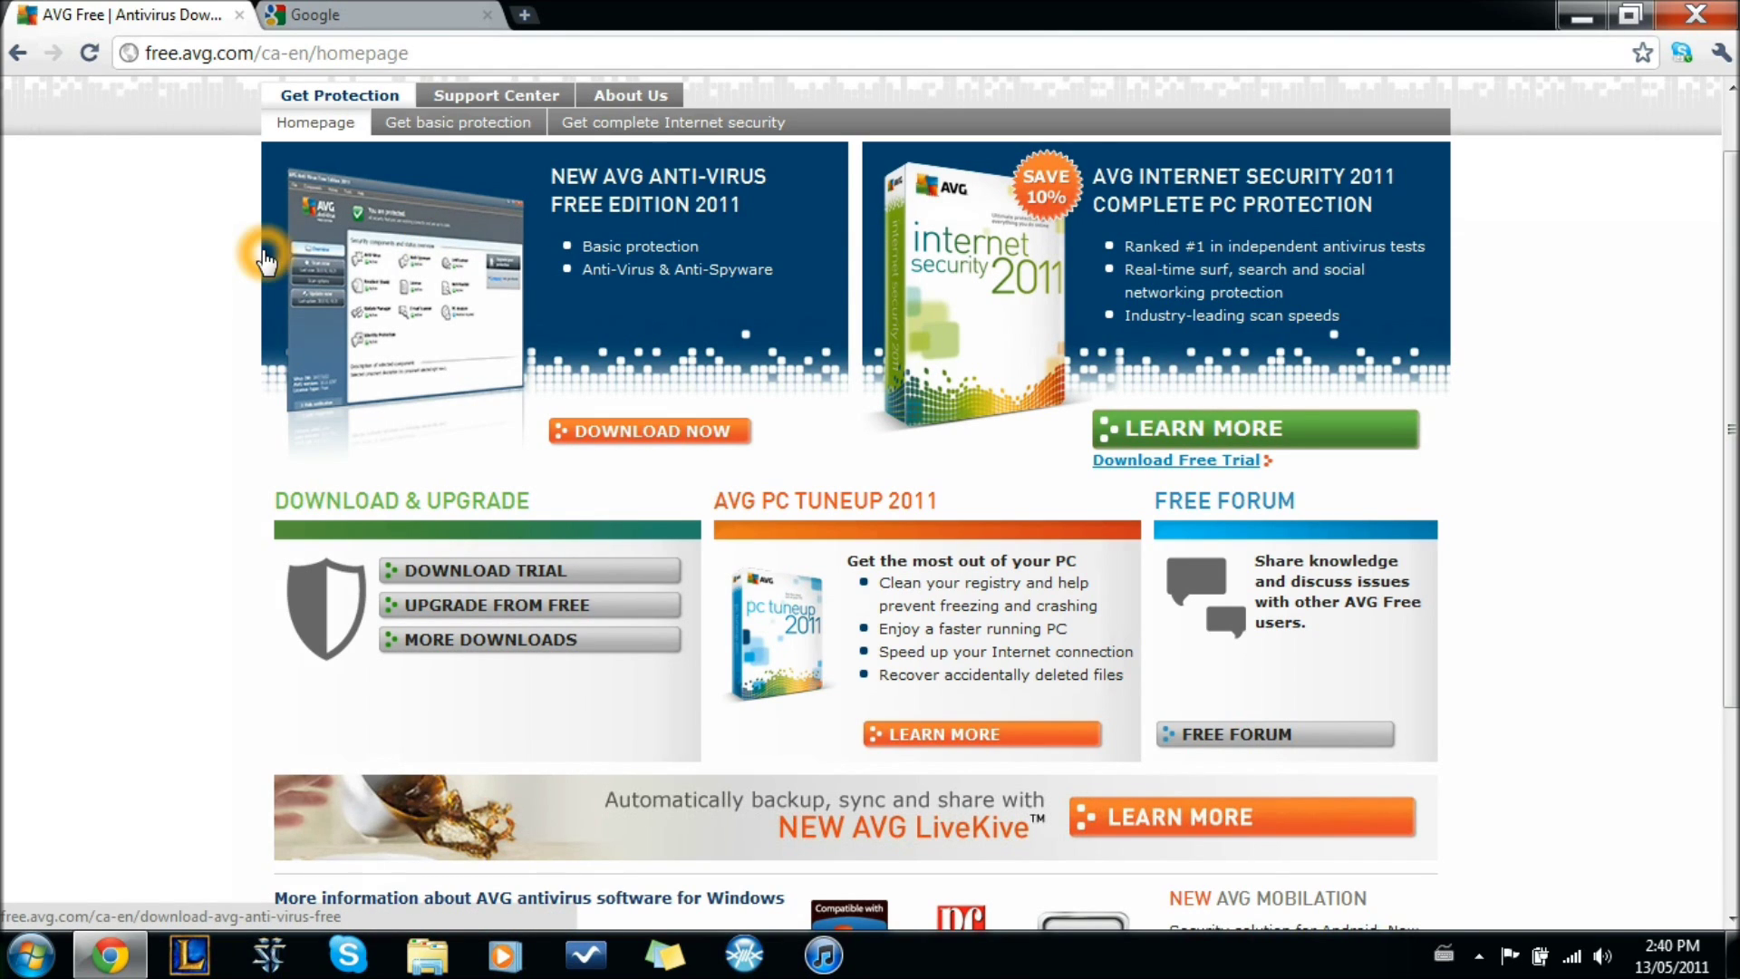
# - Go to the AVG Anti-Virus Free Edition 2011 download page
pyautogui.click(226, 65)
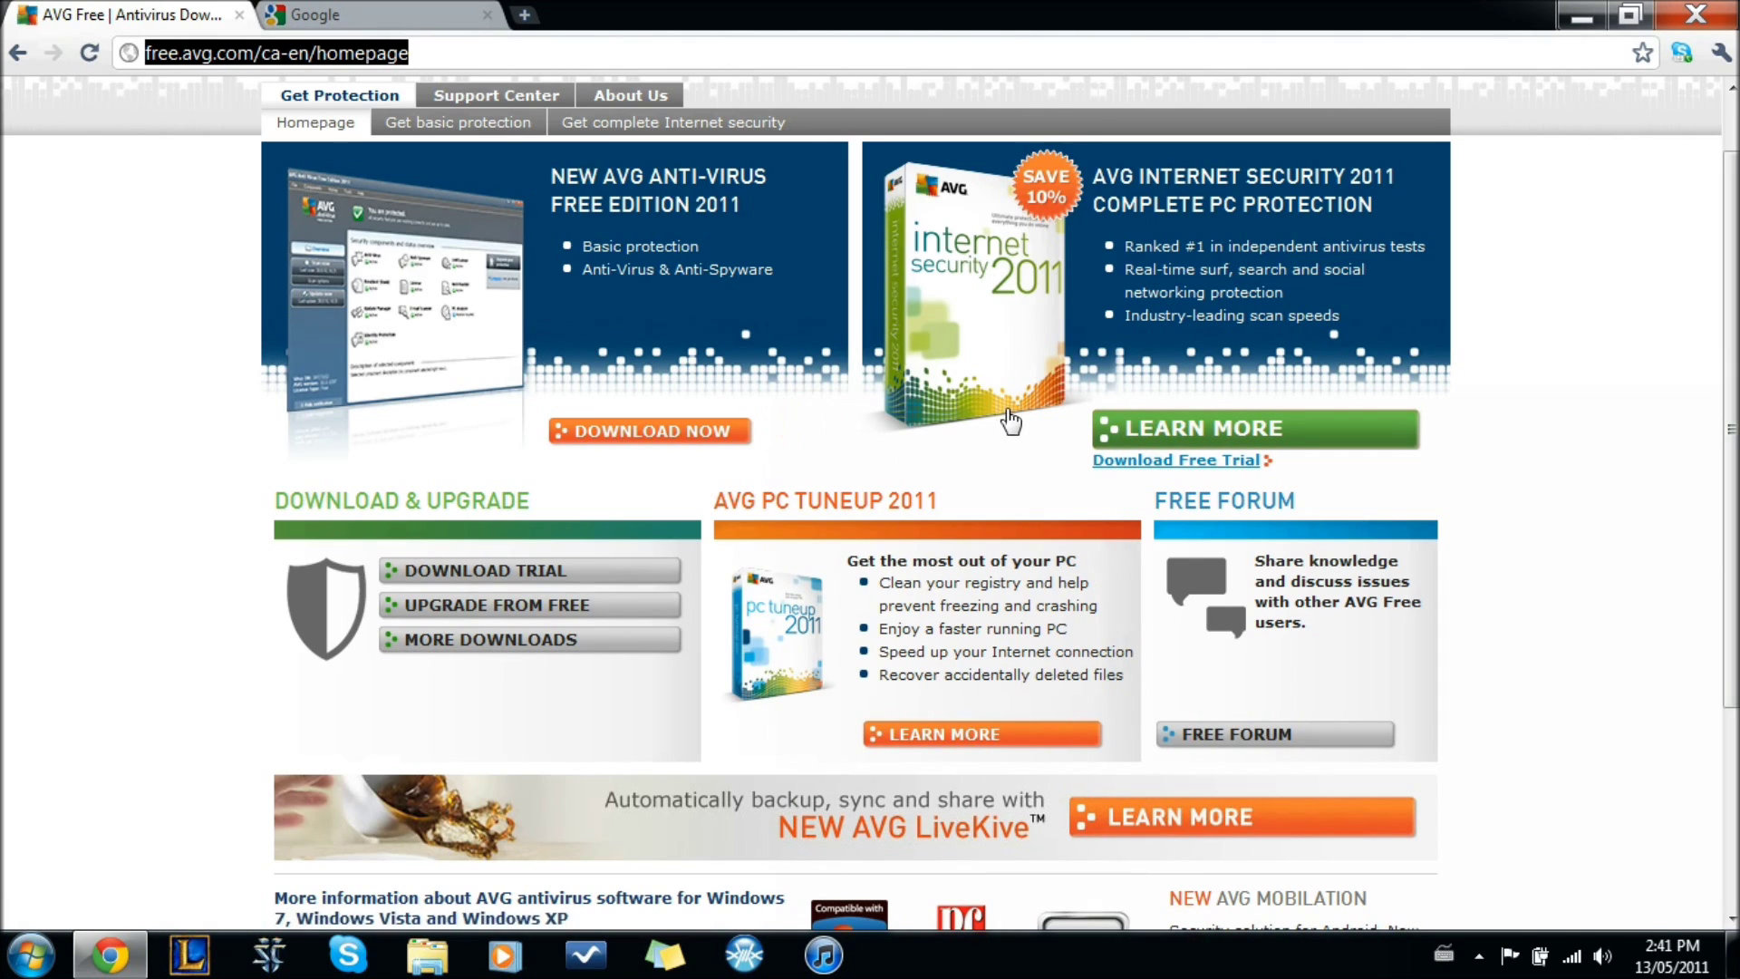
pyautogui.click(716, 357)
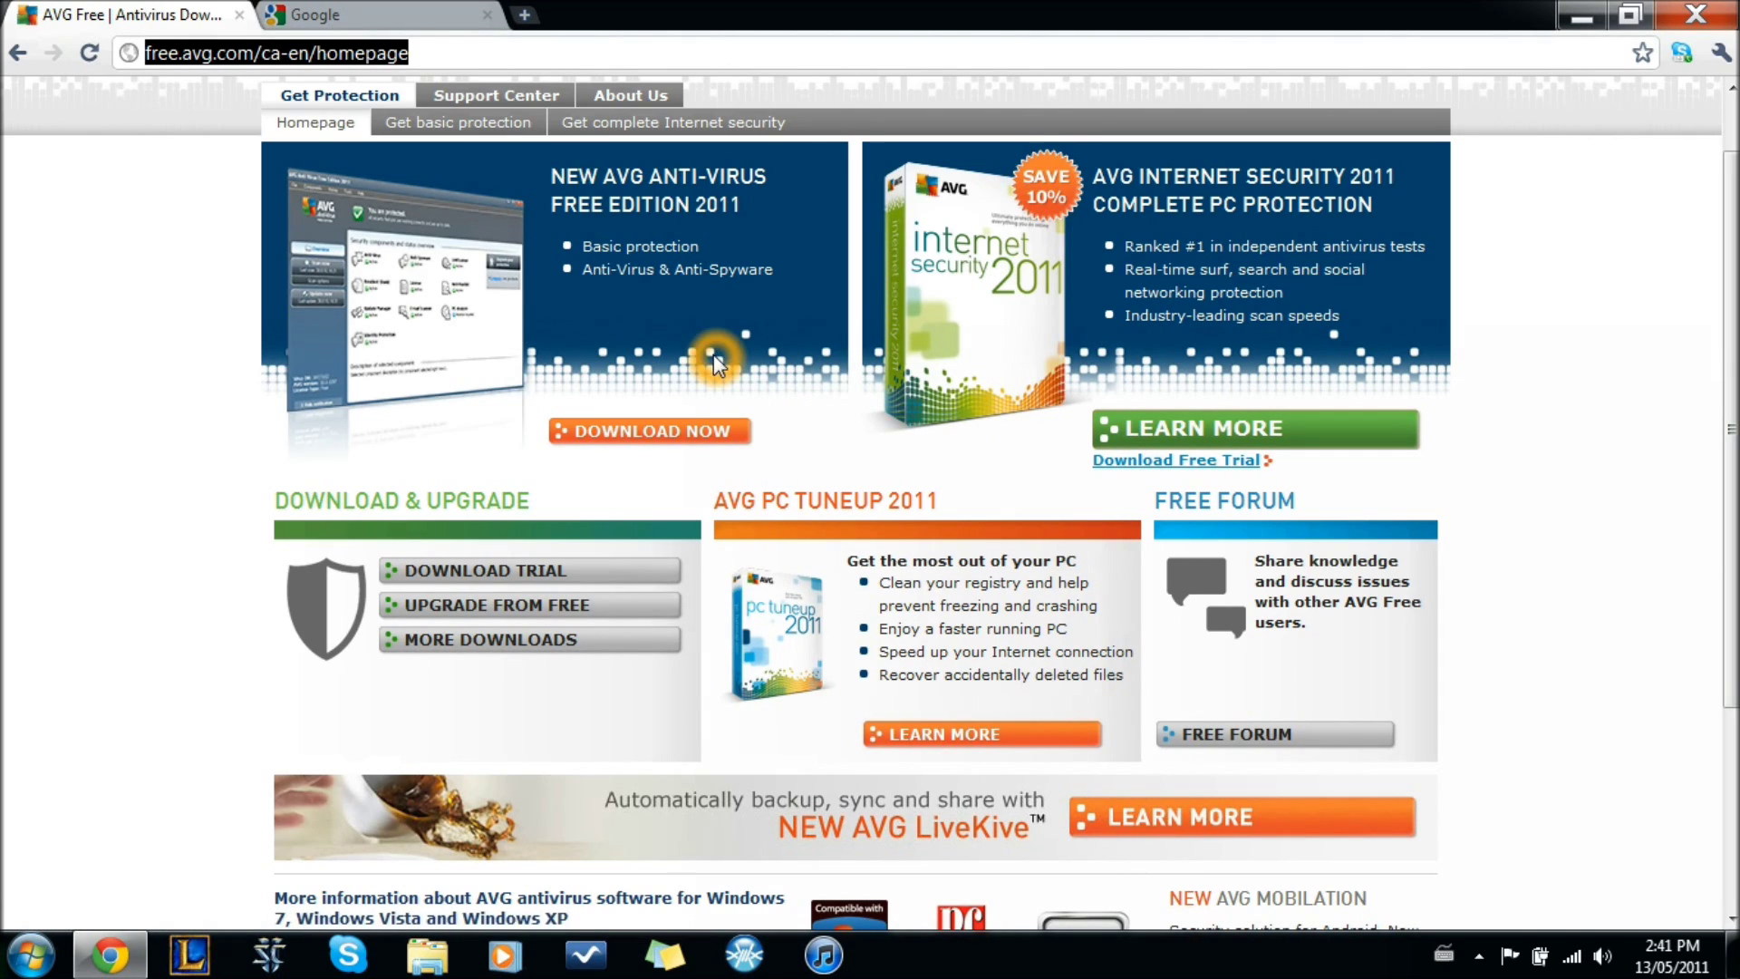
pyautogui.click(645, 434)
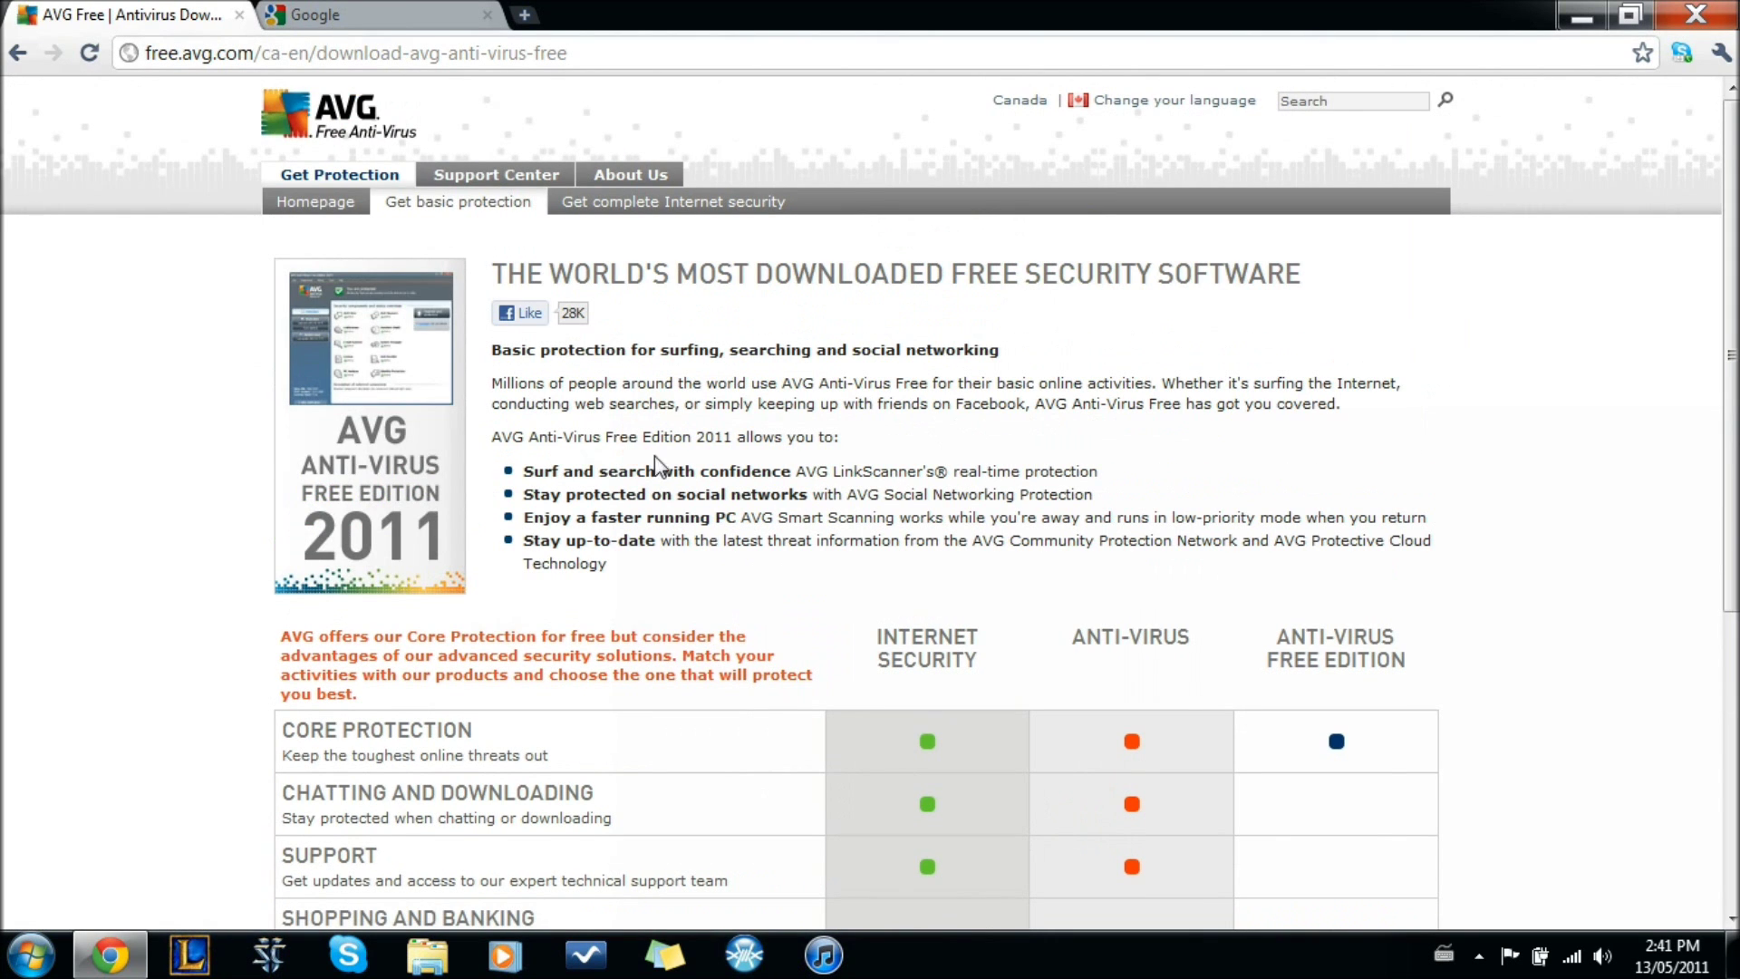
# - Pick the Free Edition download in the comparison table and get it from Download.com
pyautogui.scroll(-4, 844, 633)
pyautogui.click(1305, 726)
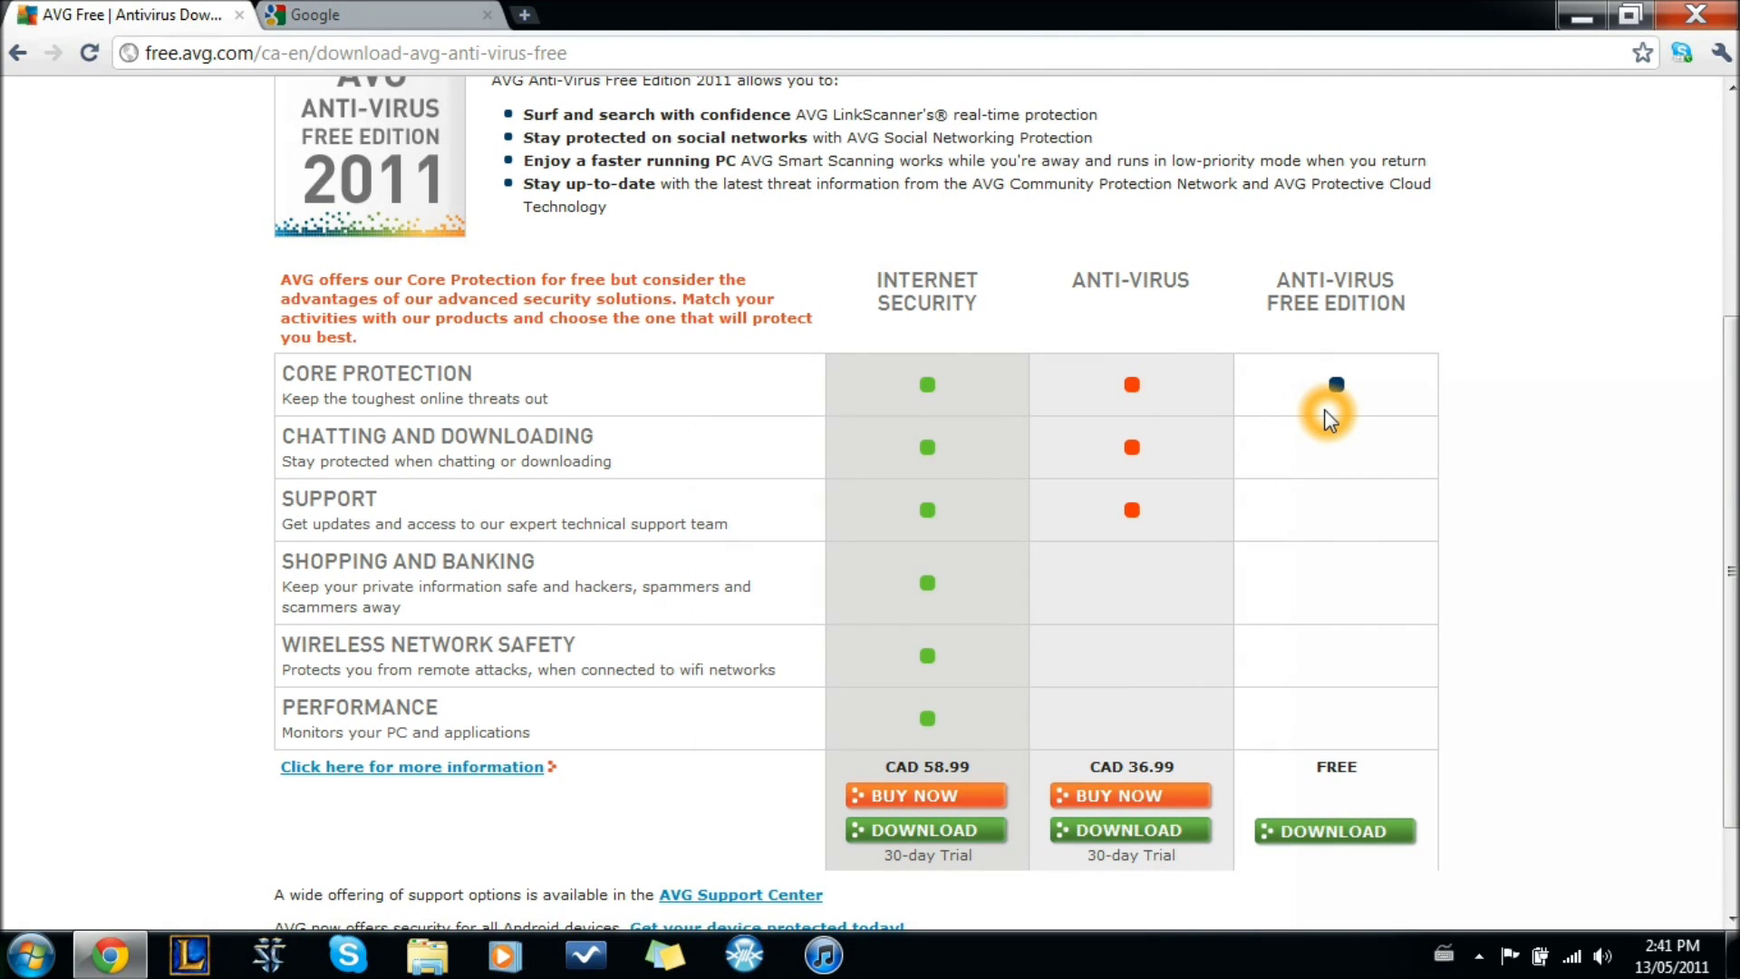
pyautogui.click(1344, 831)
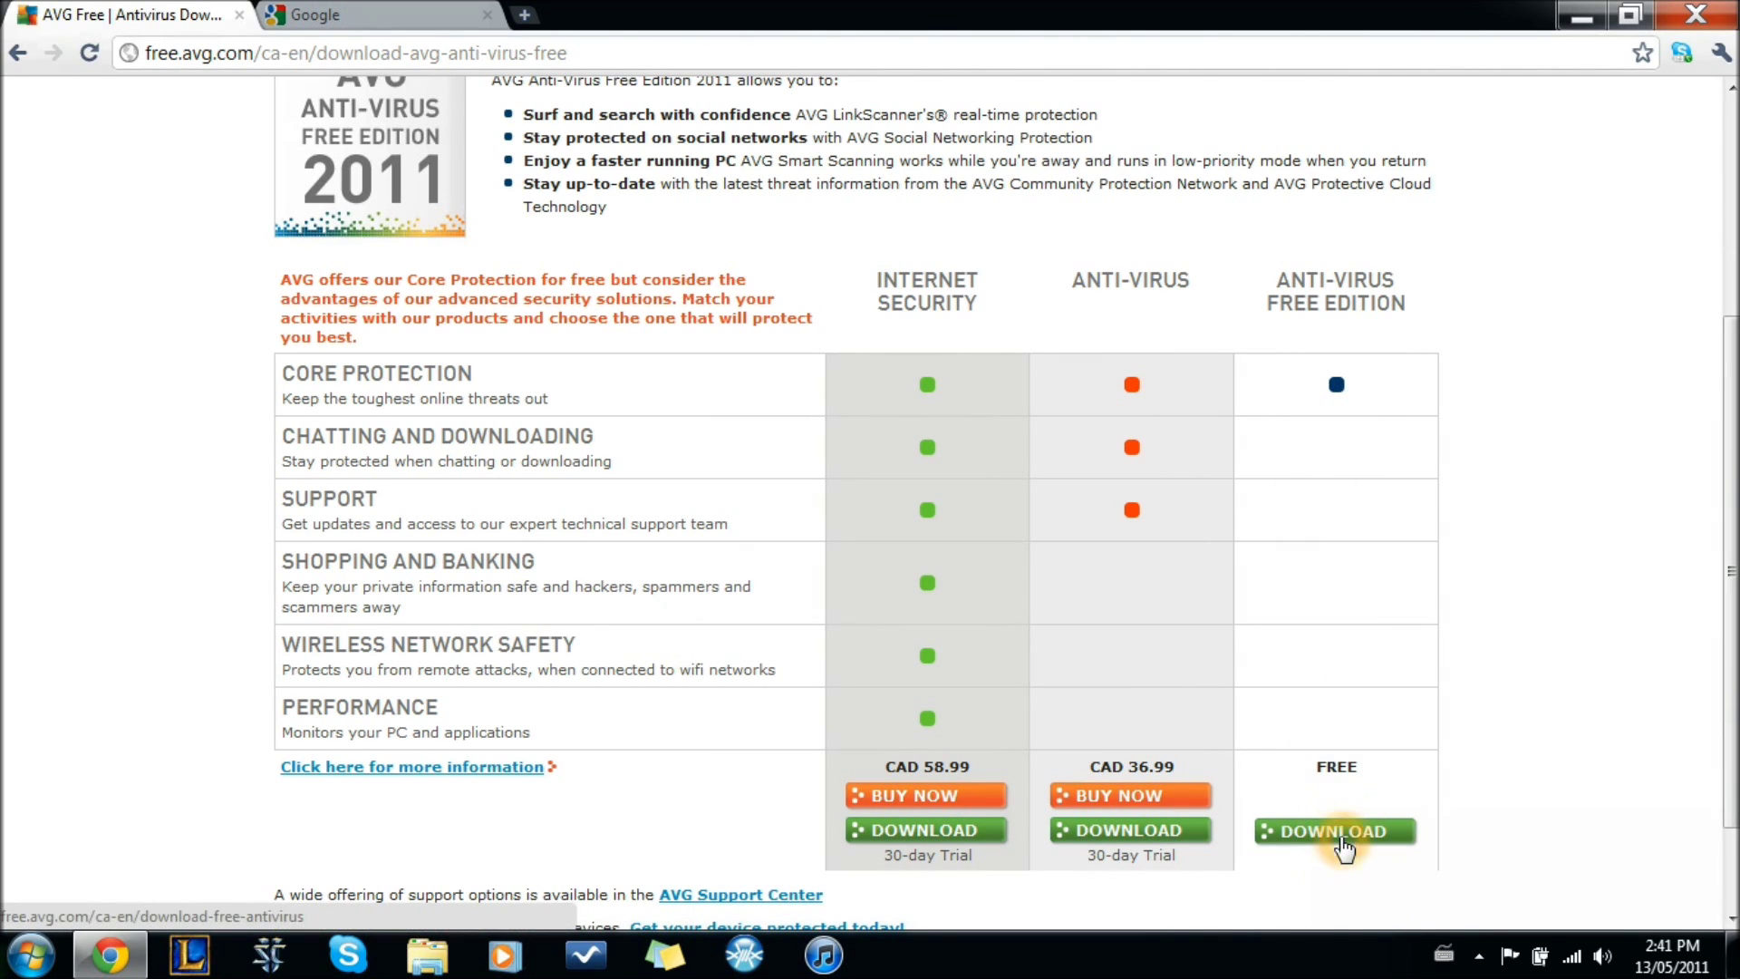
pyautogui.scroll(-1, 893, 540)
pyautogui.scroll(-6, 894, 535)
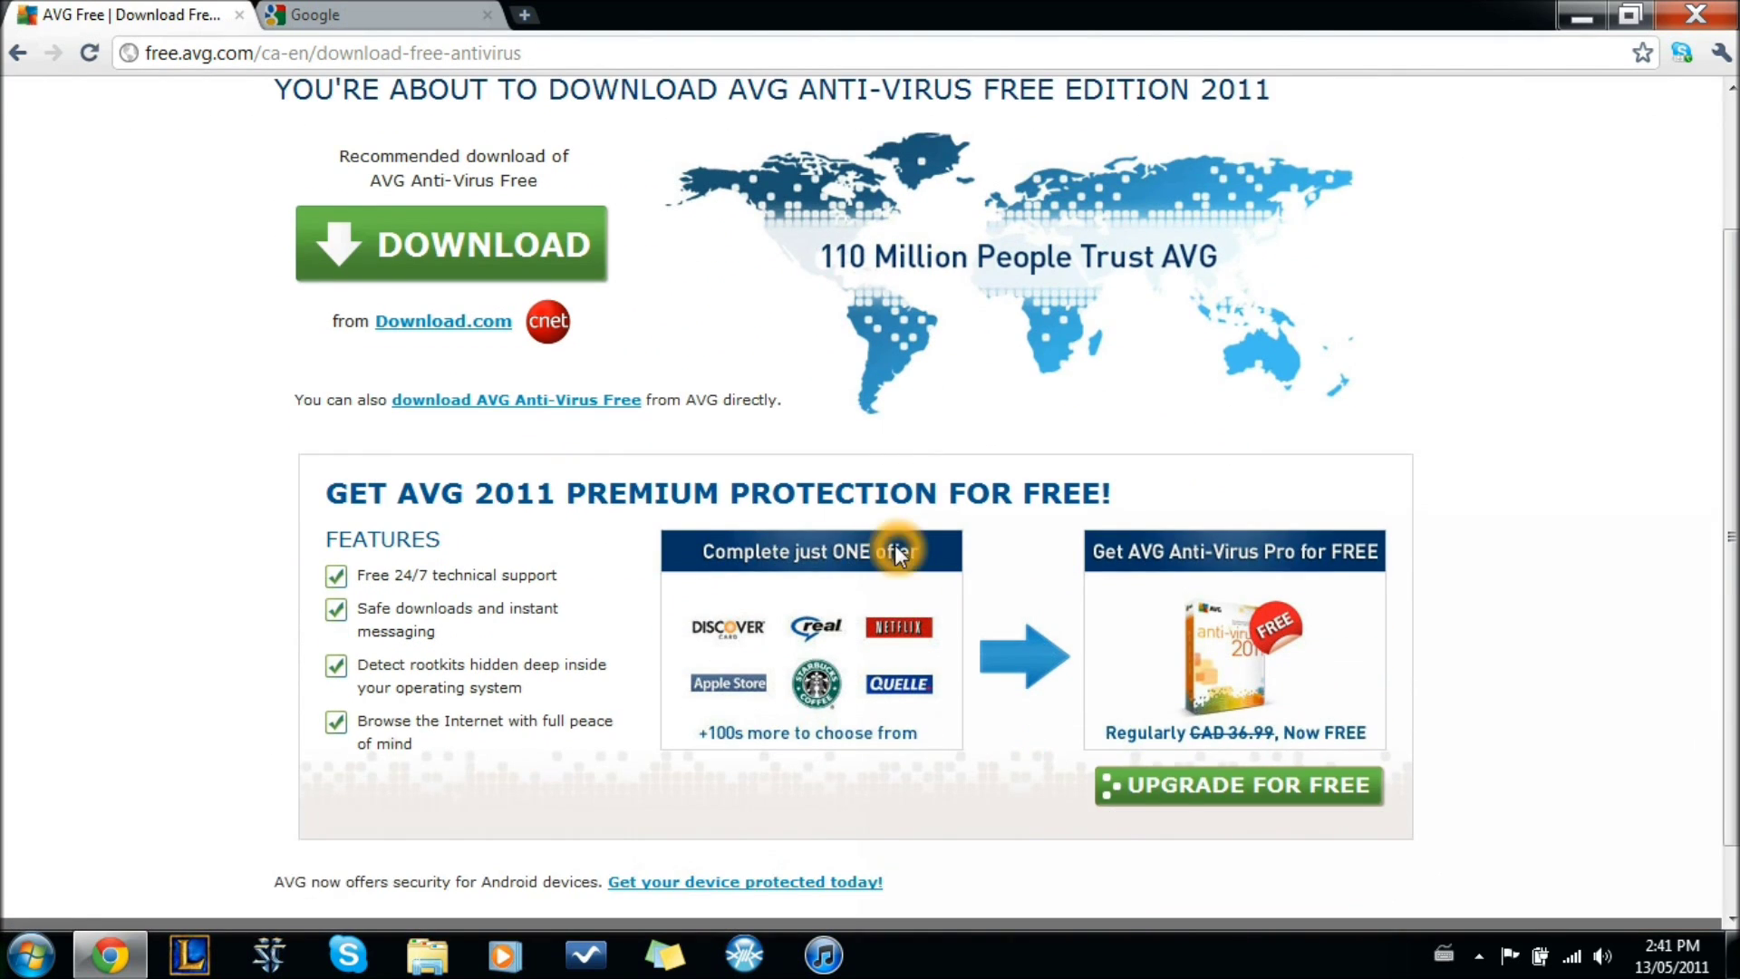
pyautogui.scroll(5, 861, 530)
pyautogui.click(451, 373)
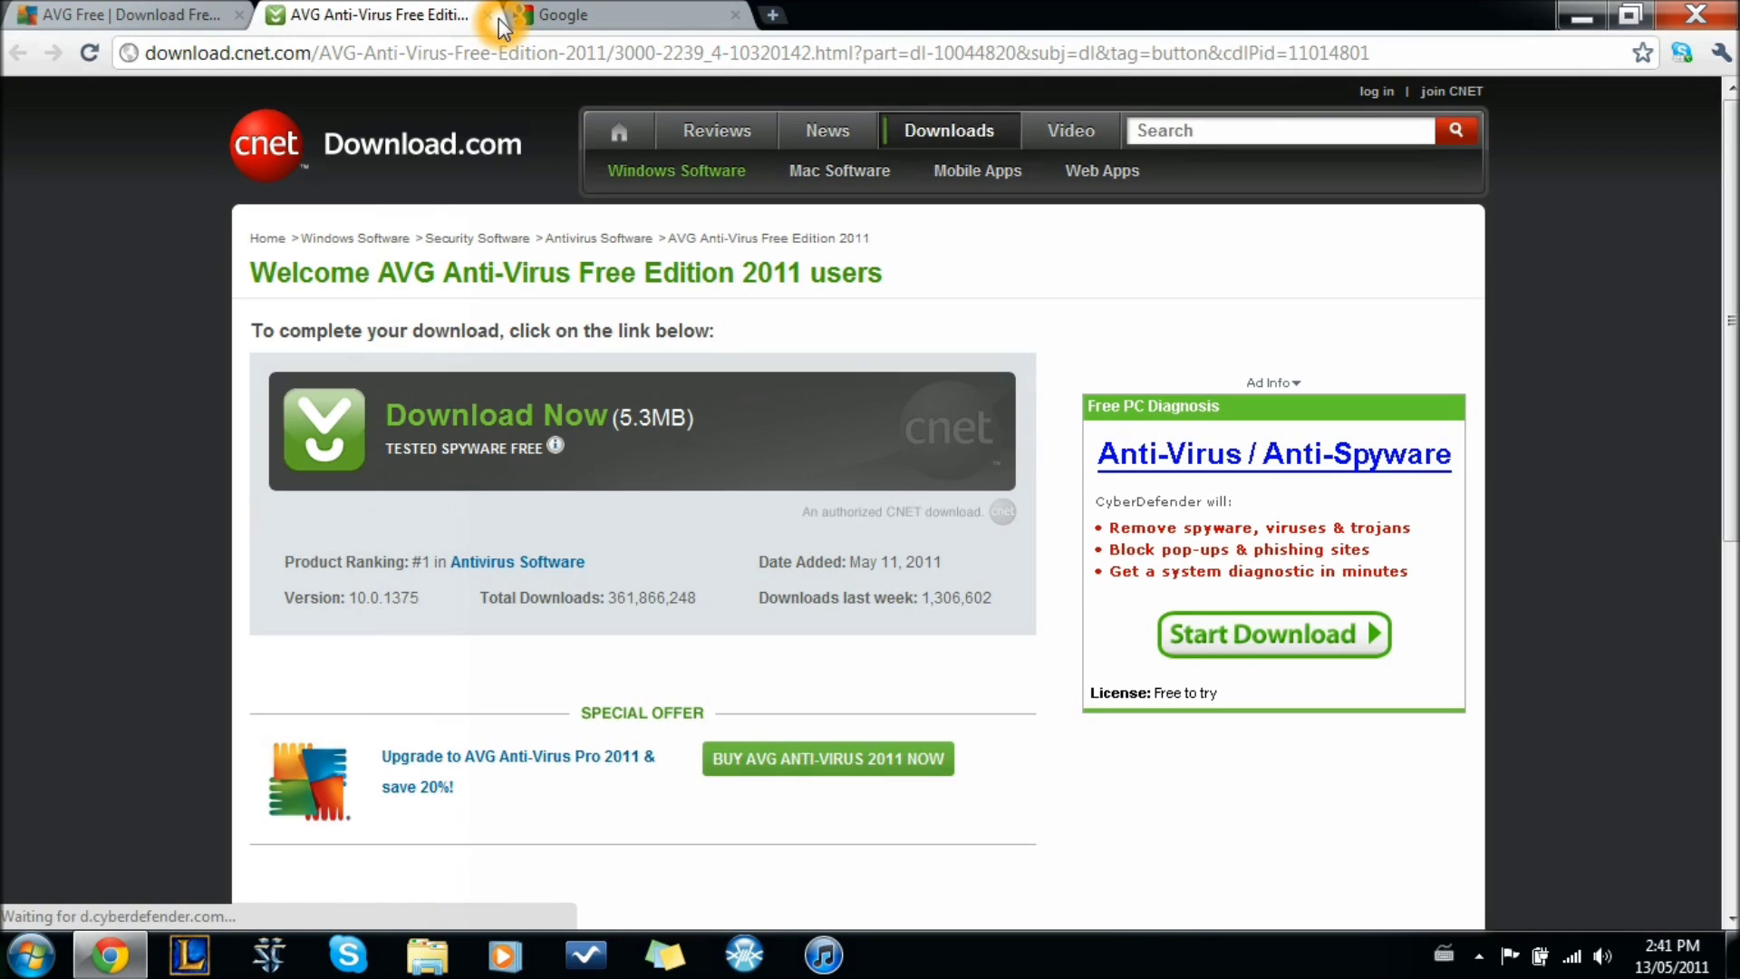
# - Start the 5.3MB AVG Anti-Virus Free Edition download from CNET Download.com
pyautogui.click(649, 452)
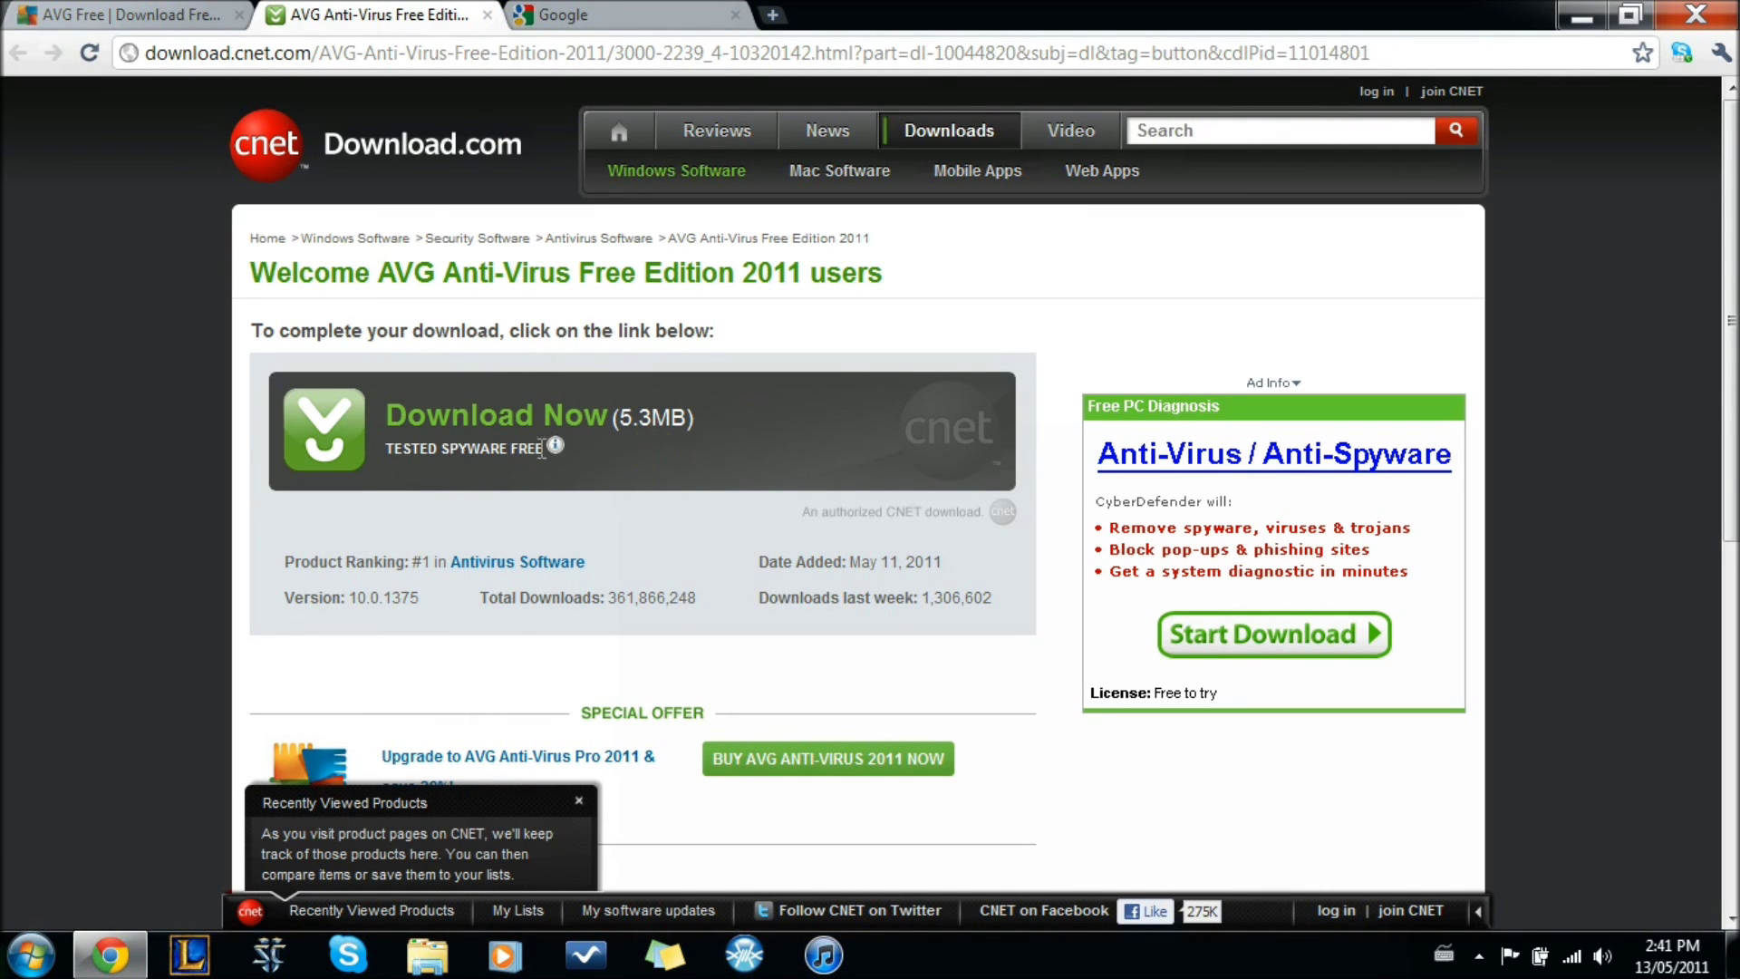
pyautogui.click(496, 421)
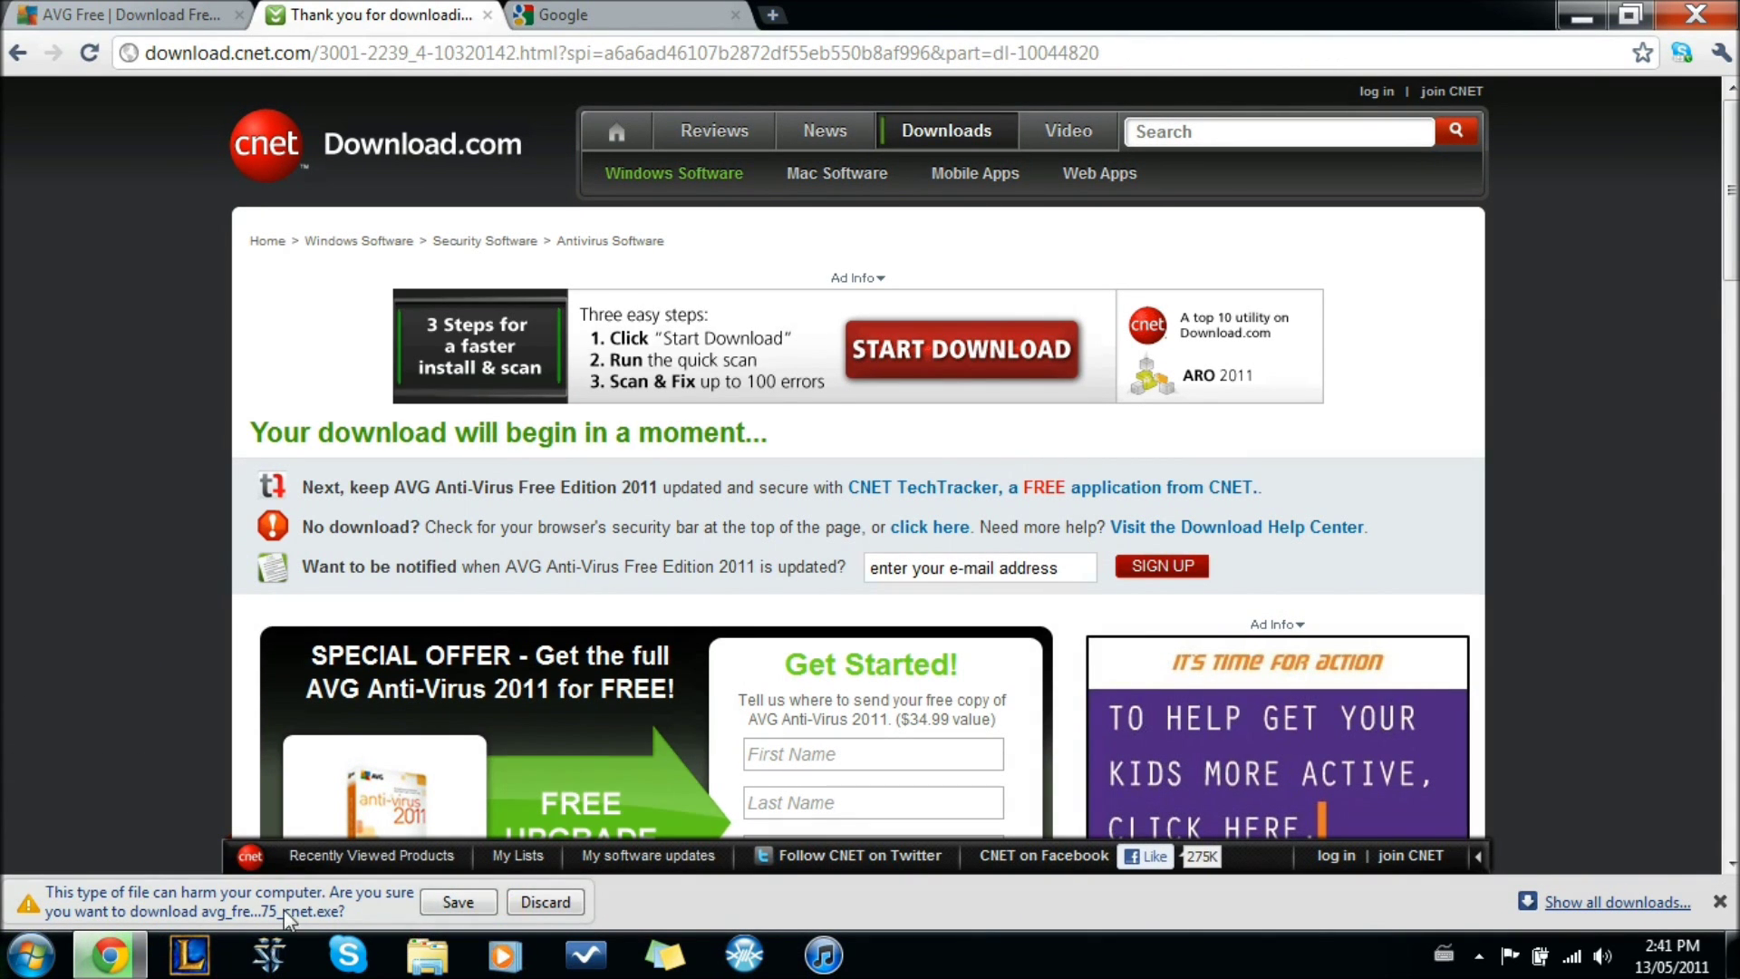
pyautogui.click(256, 914)
pyautogui.click(256, 591)
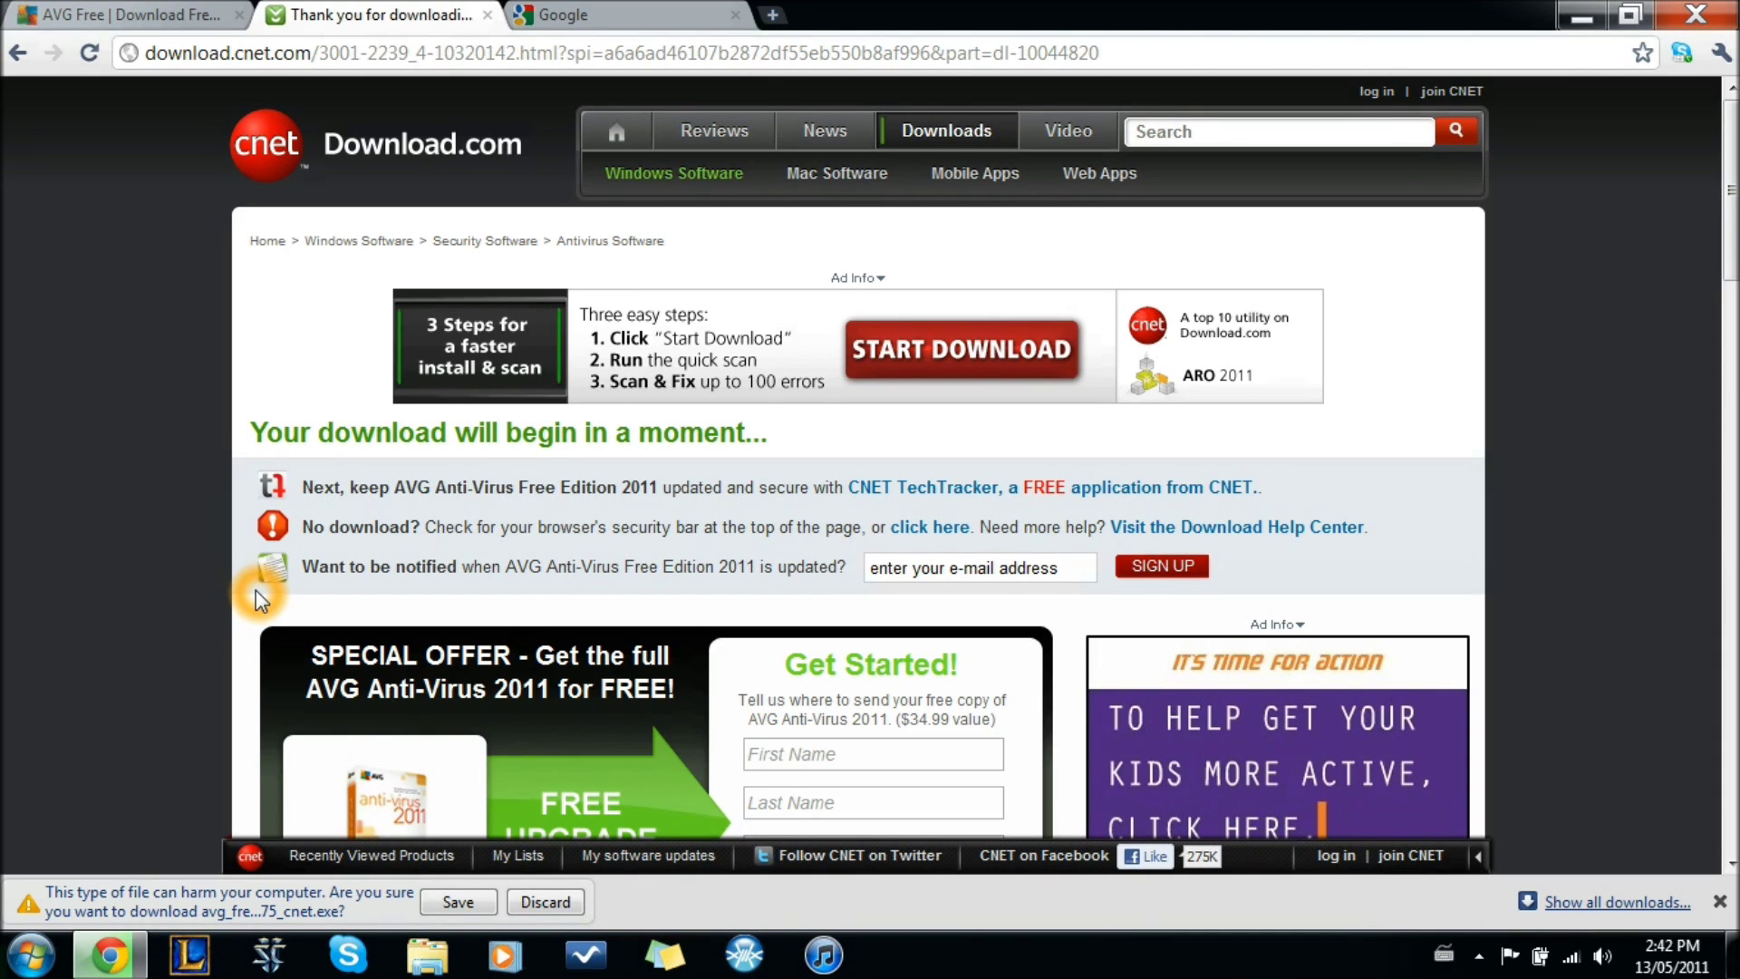
pyautogui.click(184, 802)
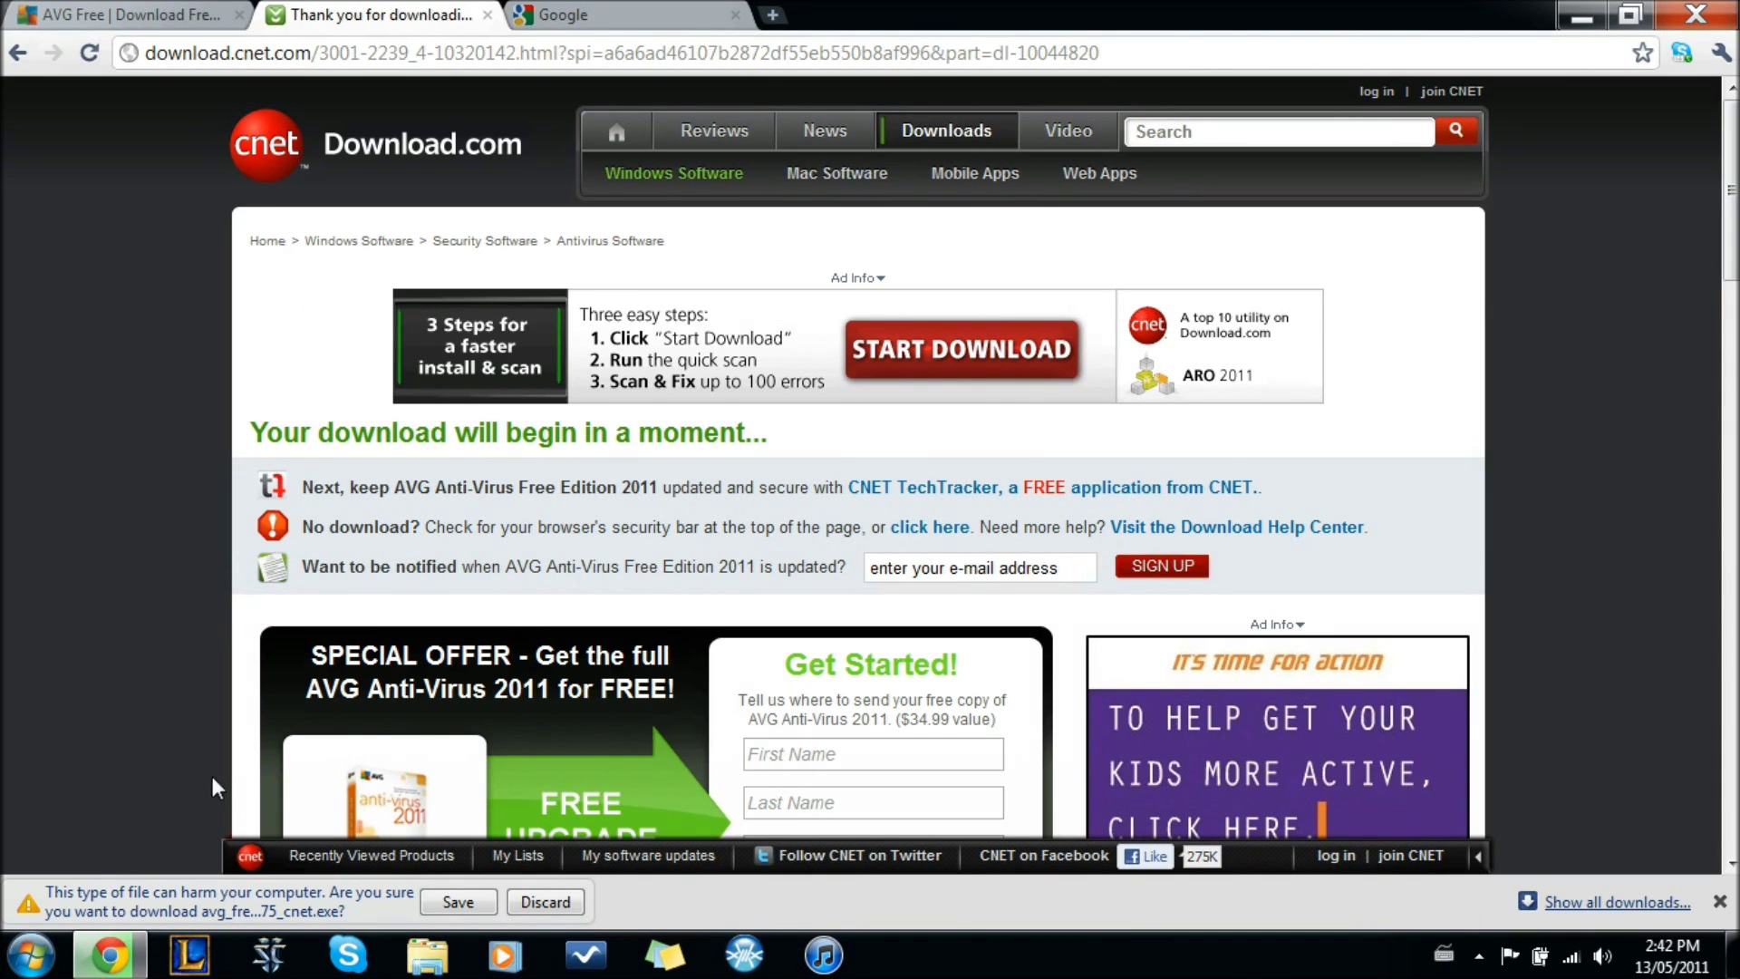
pyautogui.click(975, 815)
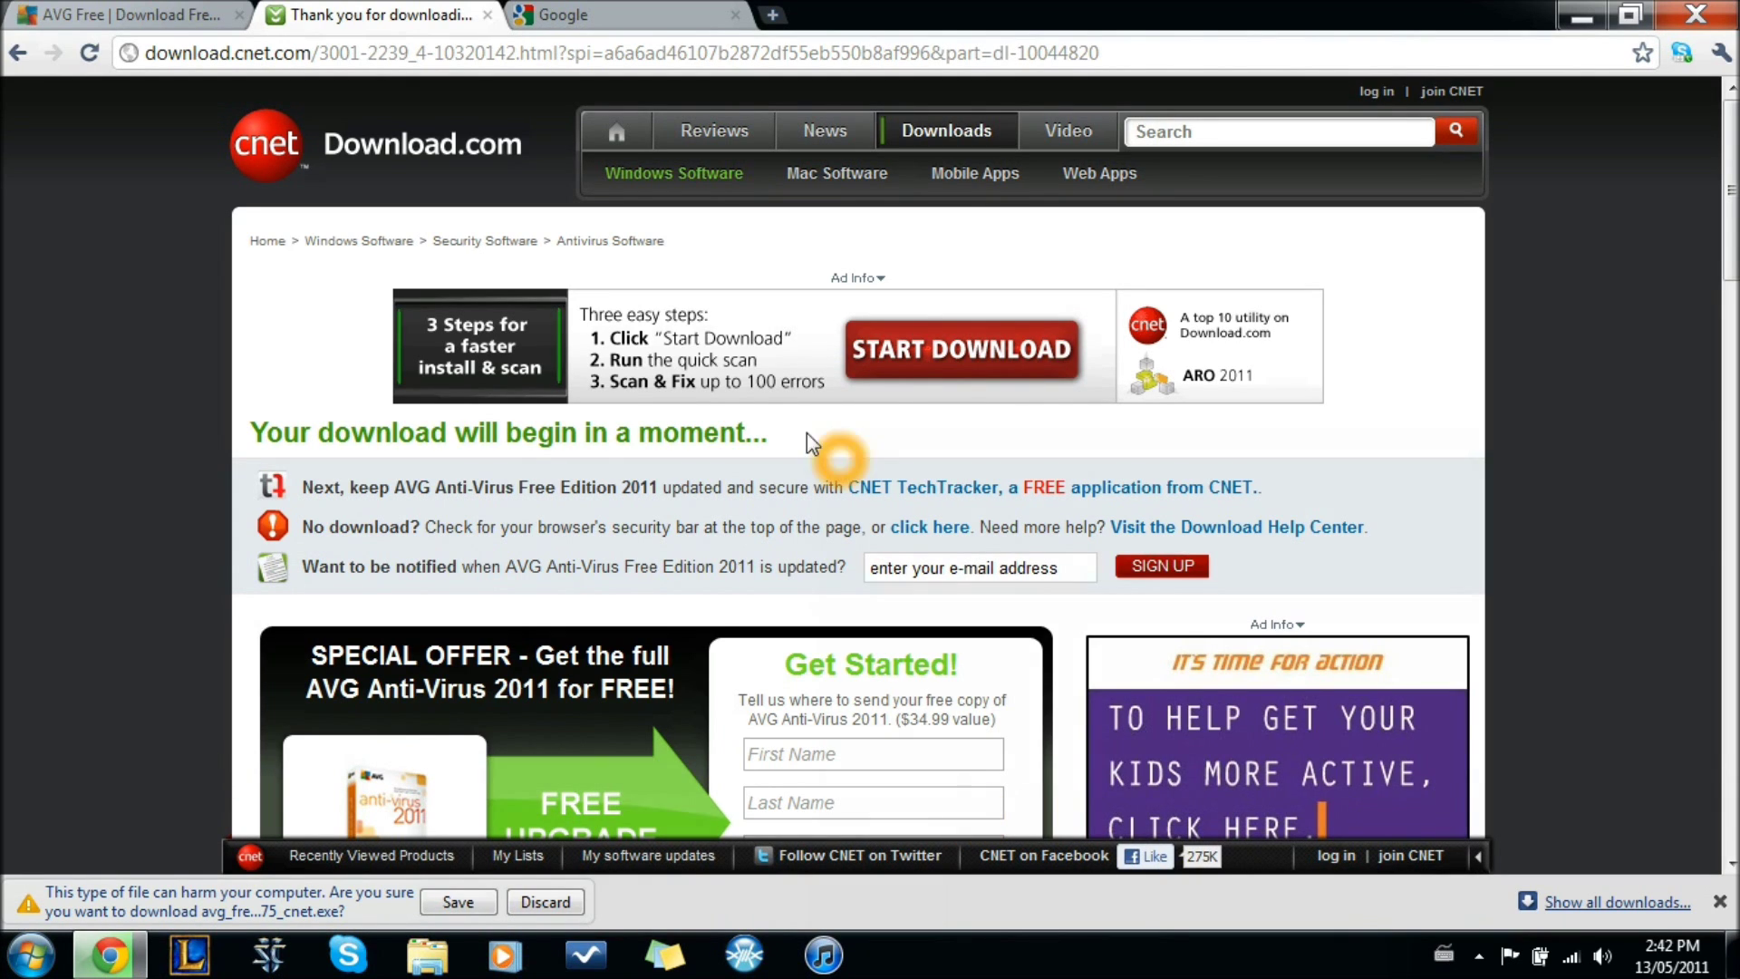
# - Keep the flagged AVG installer, open it, and bring up its security warning
pyautogui.click(453, 903)
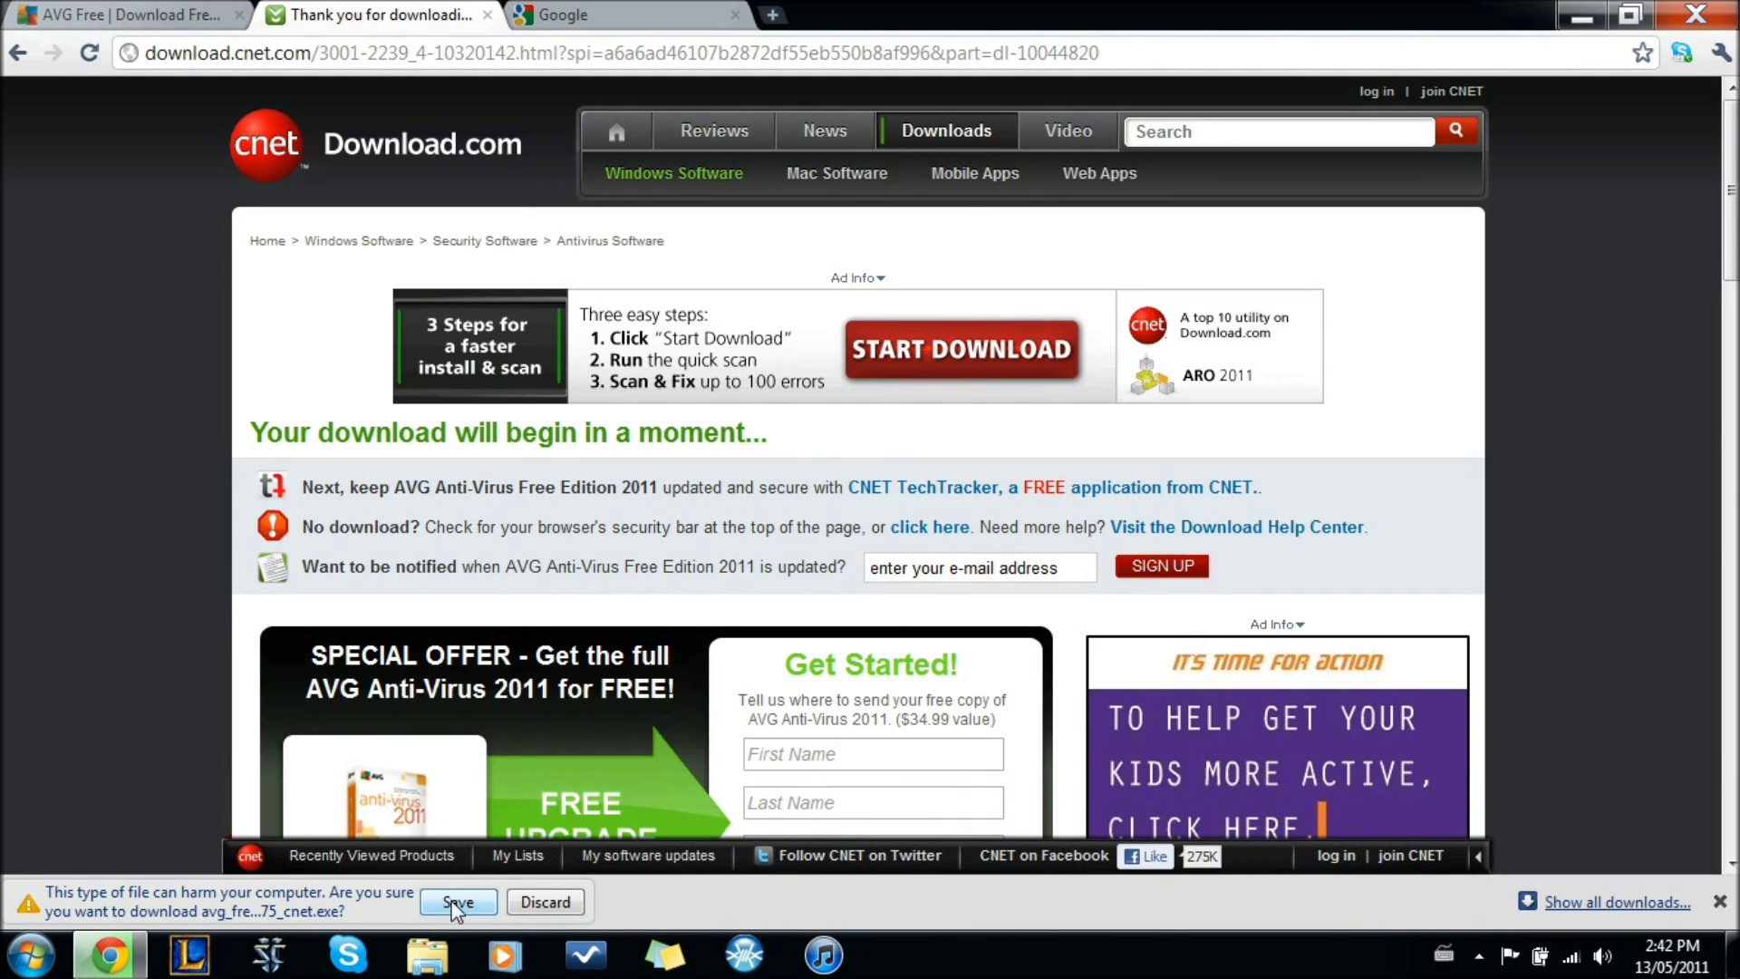
pyautogui.click(459, 905)
pyautogui.click(181, 910)
pyautogui.click(764, 538)
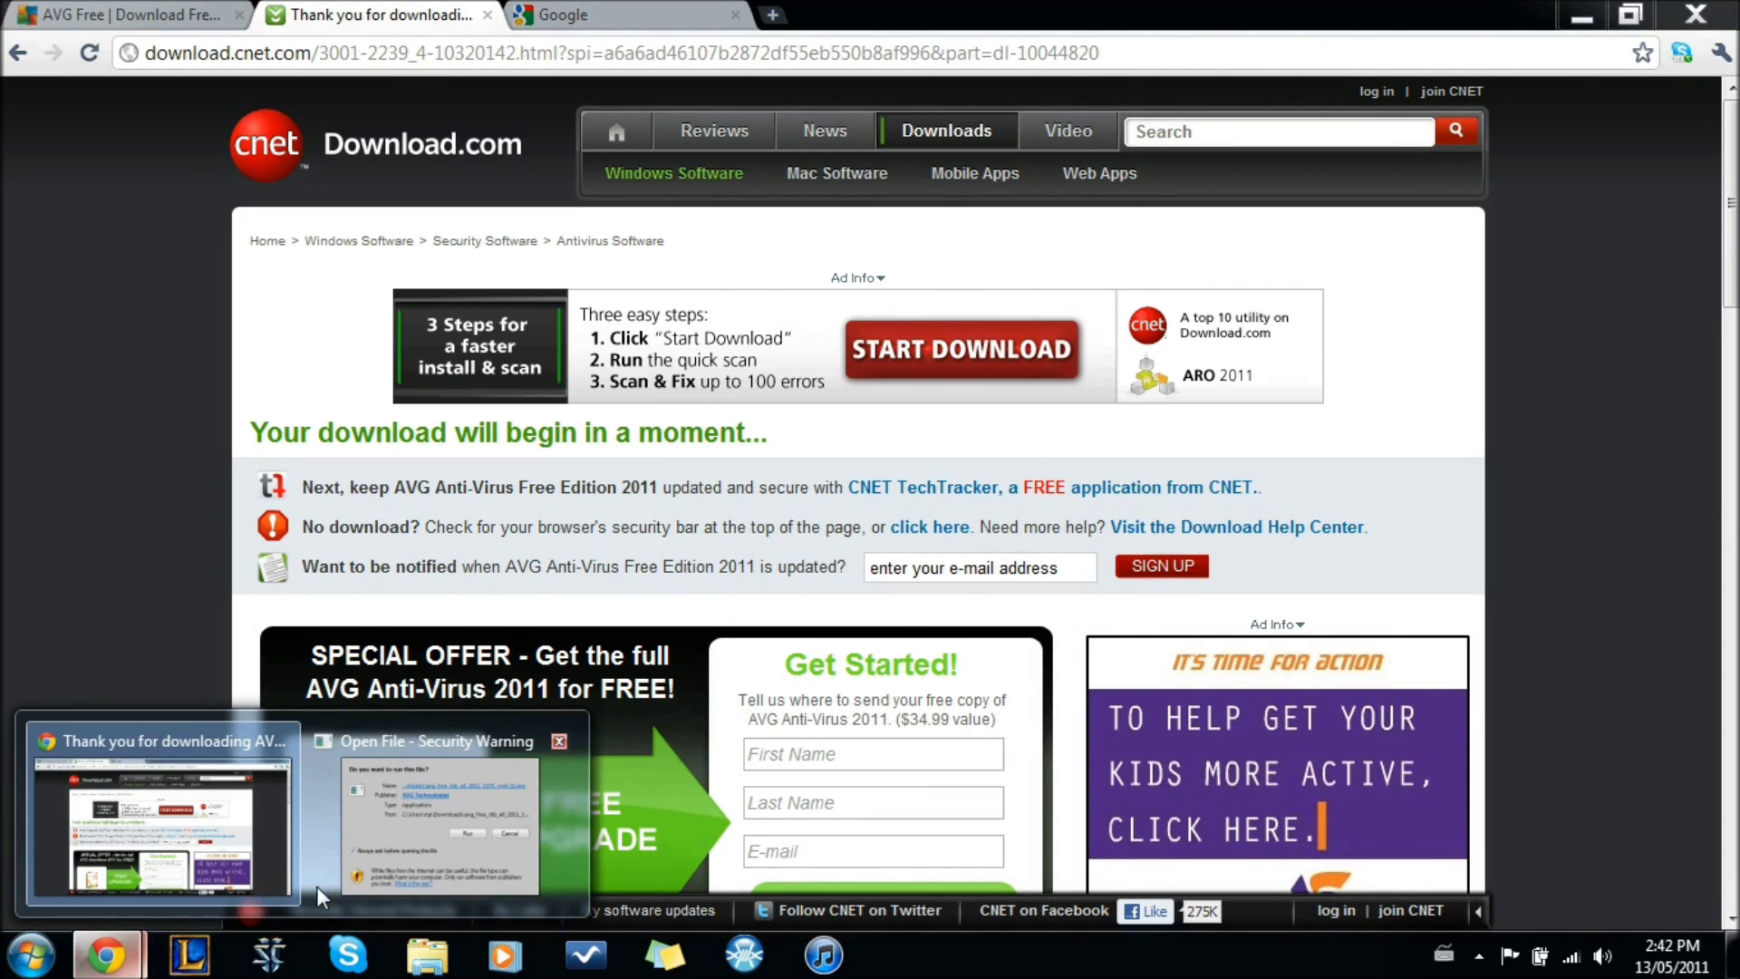
pyautogui.click(489, 870)
# - Run the AVG 2011 installer, cancel the installation, and close the Download.com thank-you tab
pyautogui.click(940, 501)
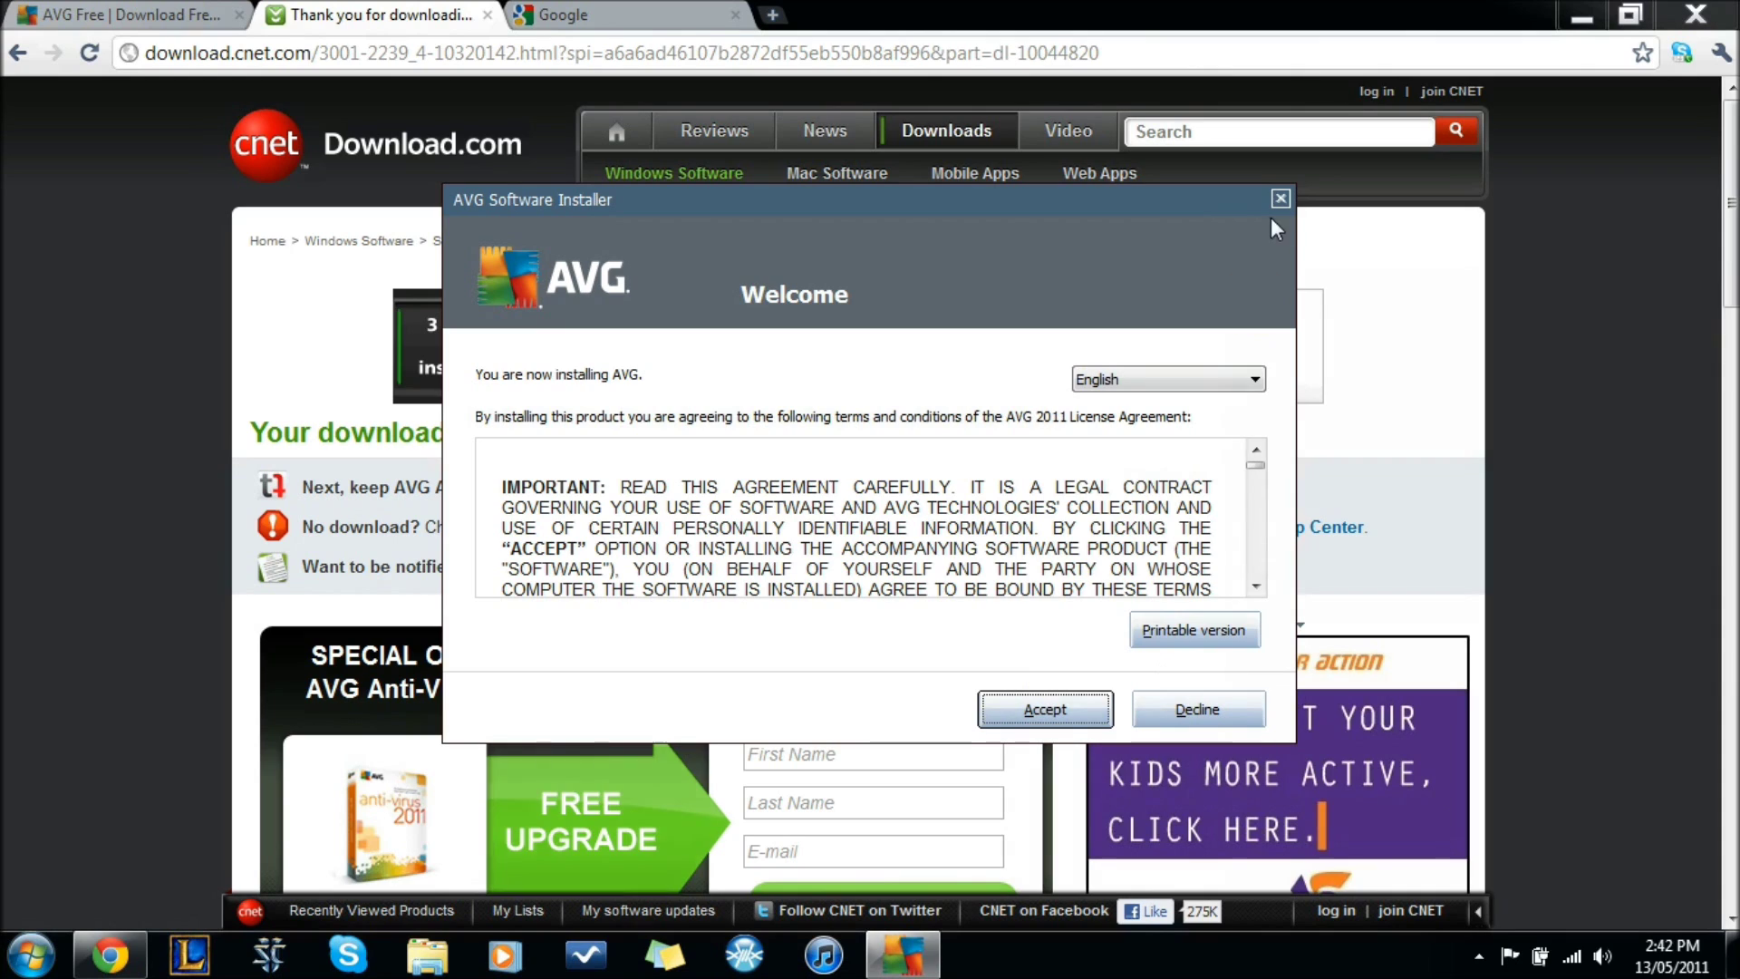
pyautogui.click(1281, 200)
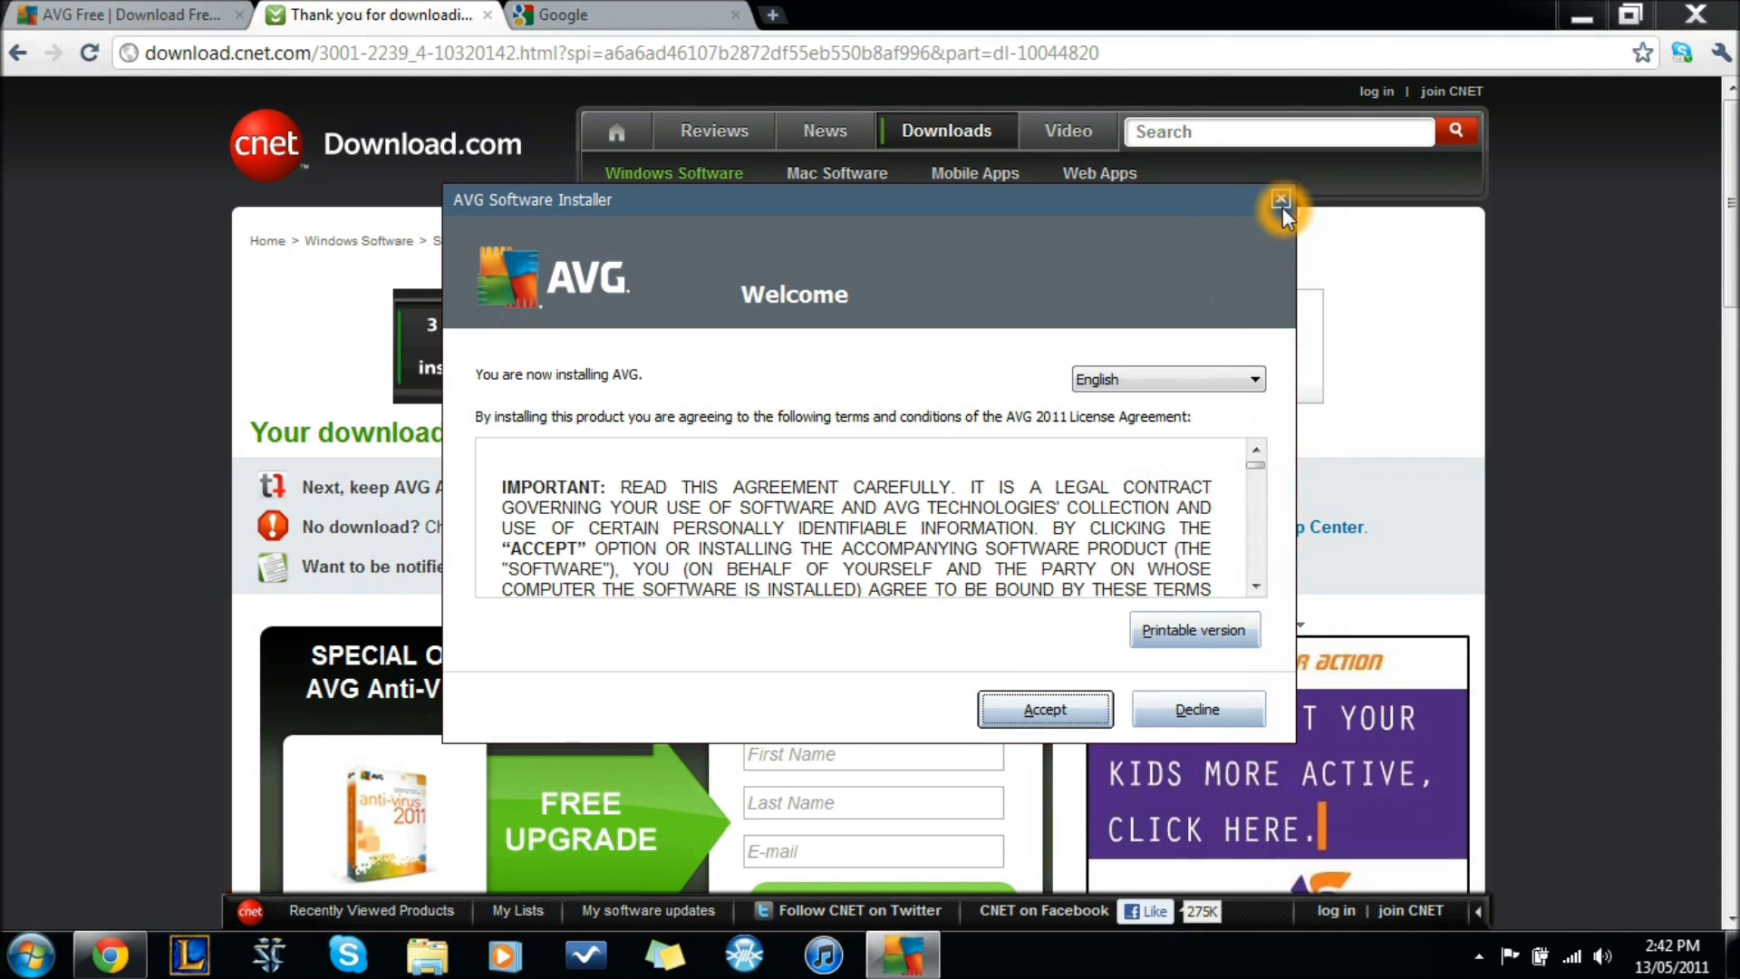
pyautogui.click(795, 515)
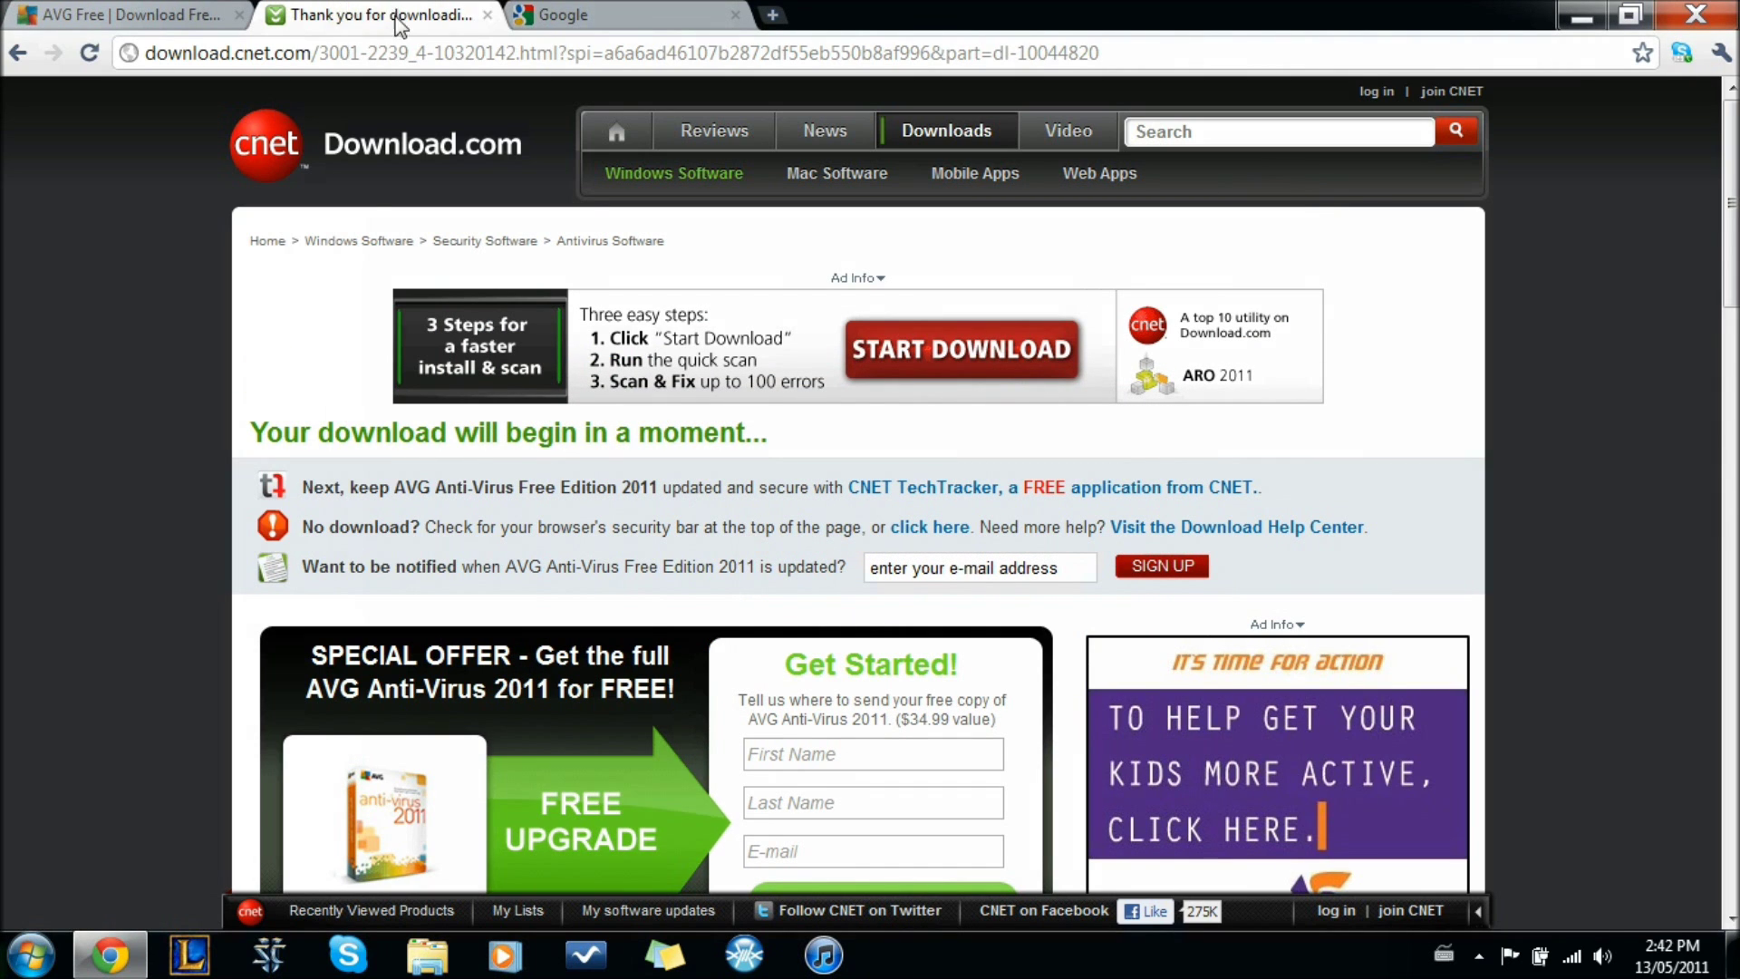
pyautogui.click(489, 15)
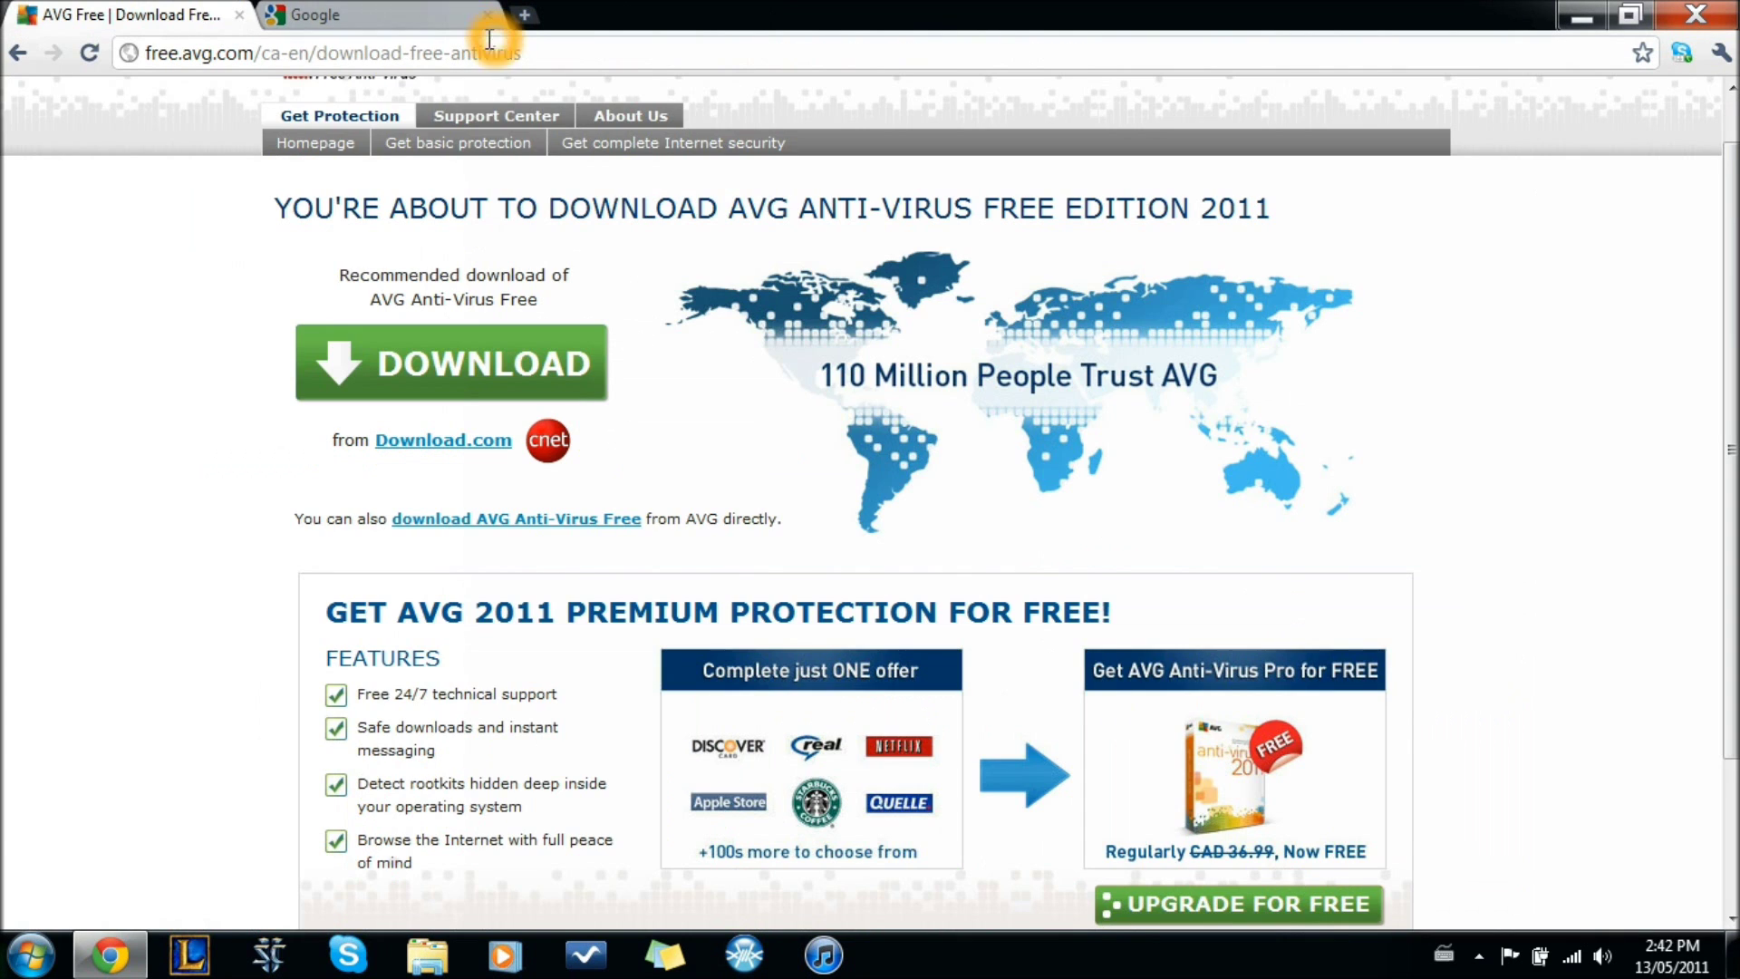
# - Google 'rising antivirus' and open rising-global.com's Downloads page for Rising Internet Security 2011
pyautogui.click(400, 15)
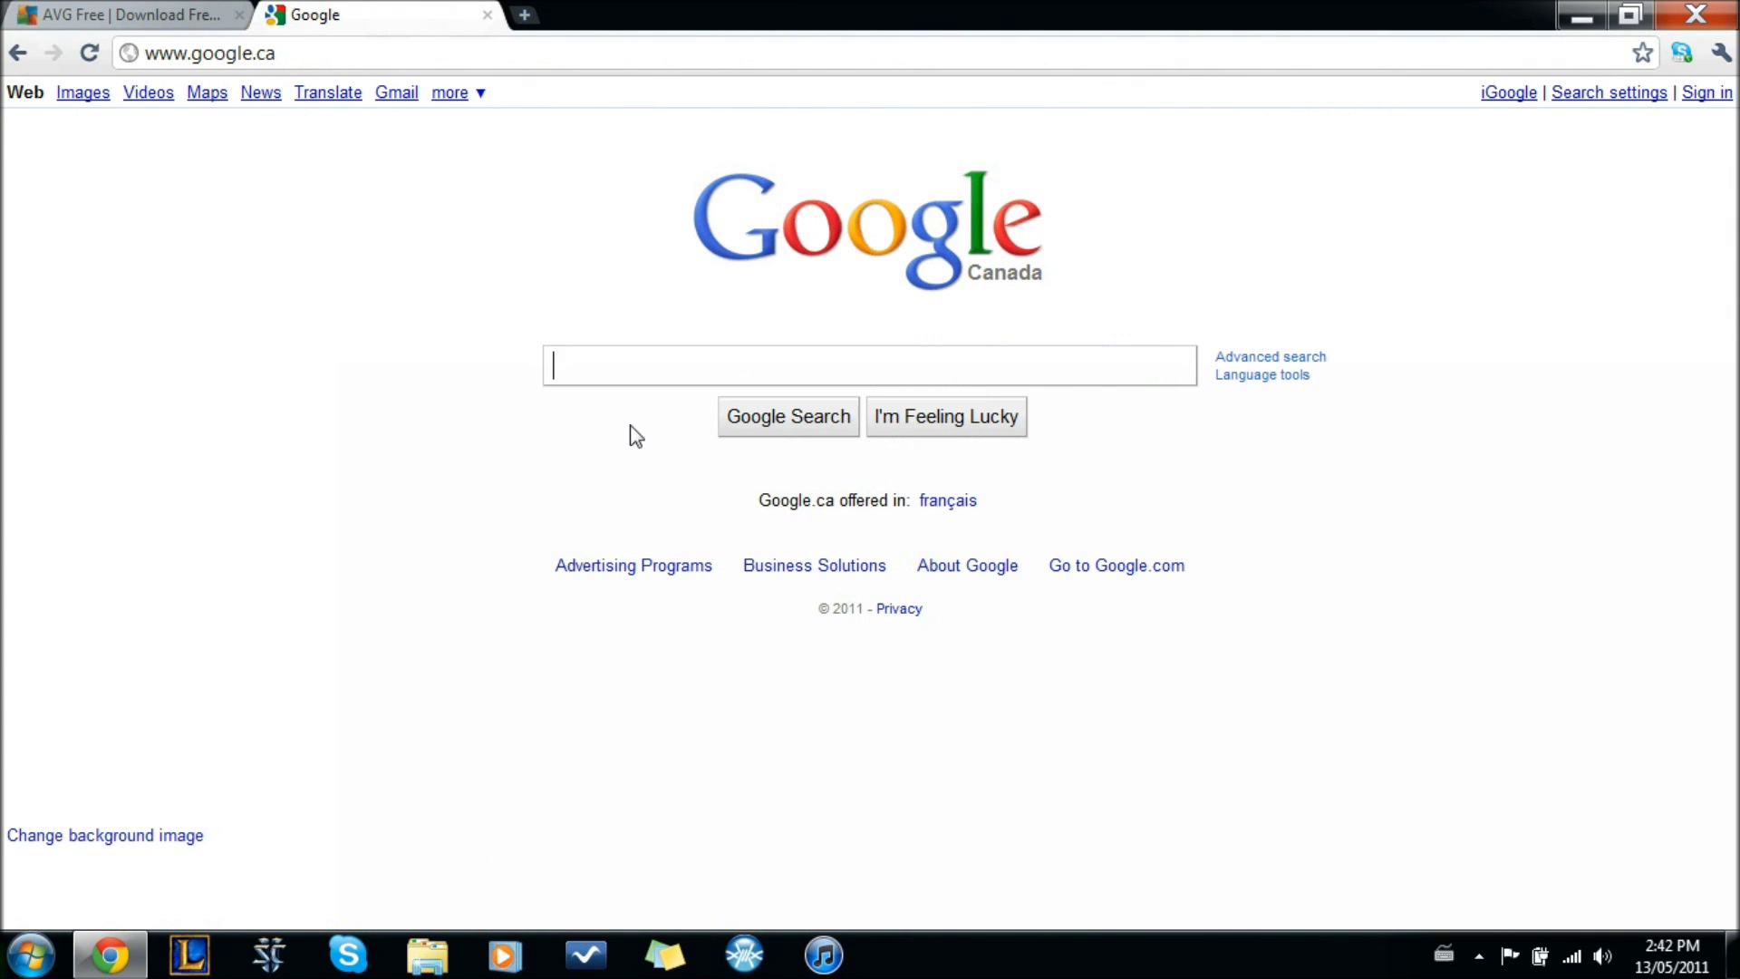
pyautogui.click(633, 365)
pyautogui.write('Rising')
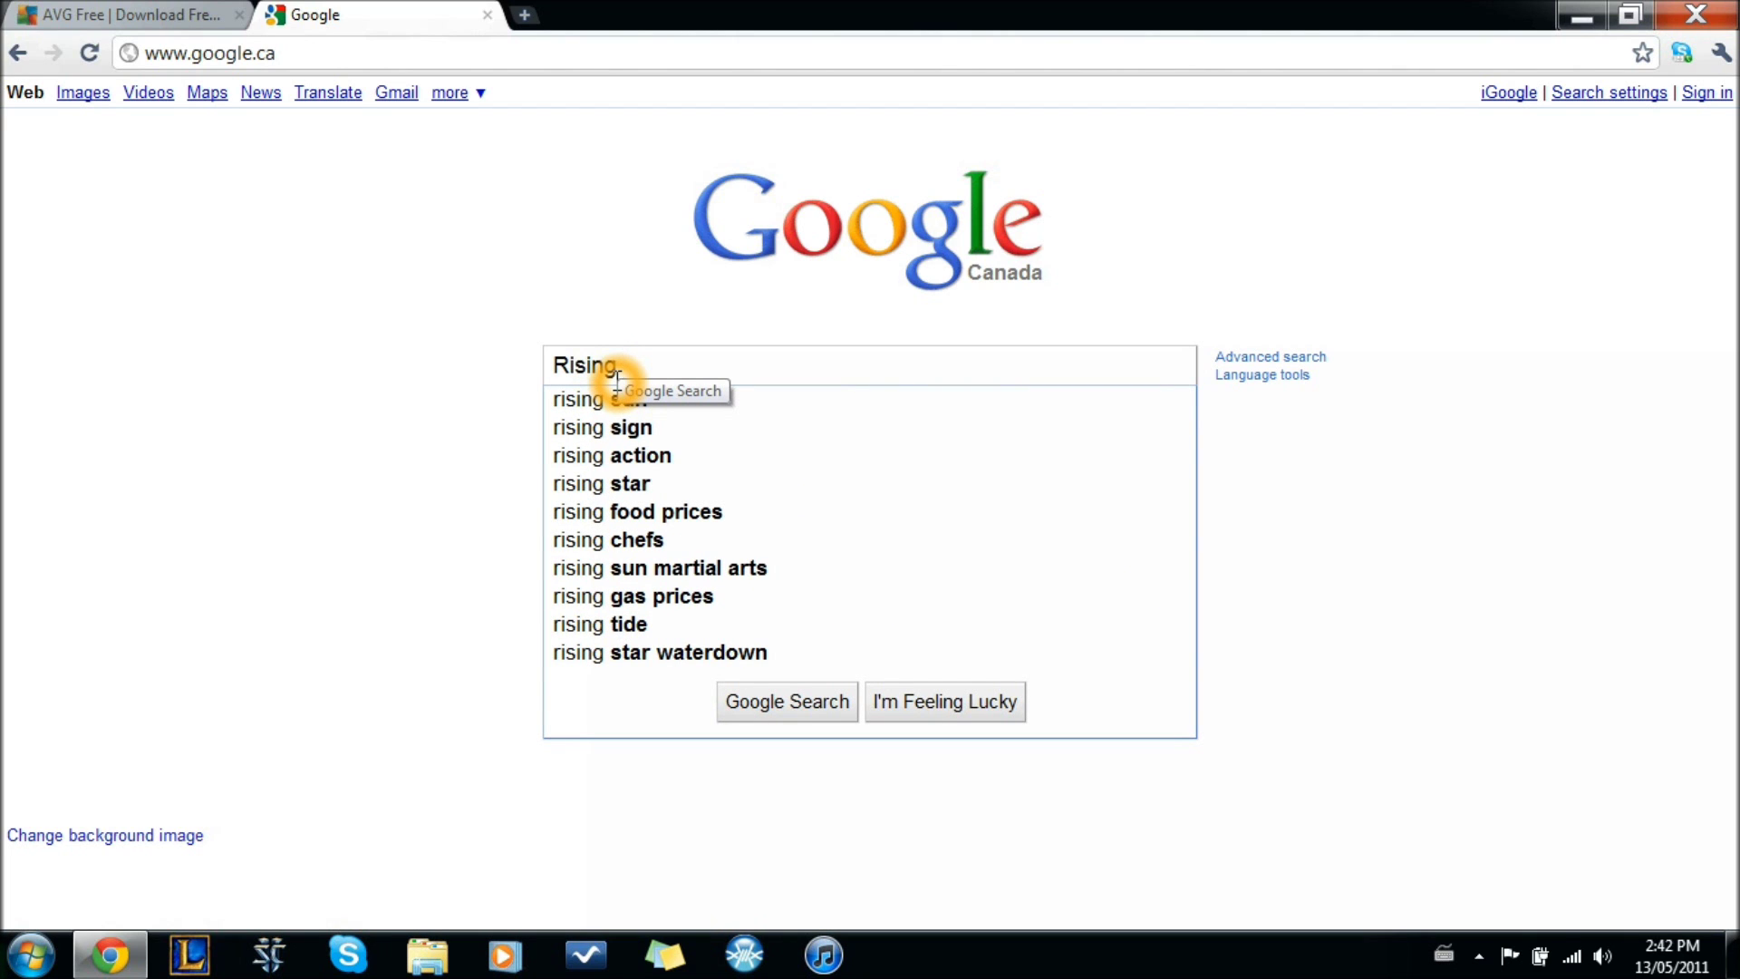
pyautogui.write(' syb=')
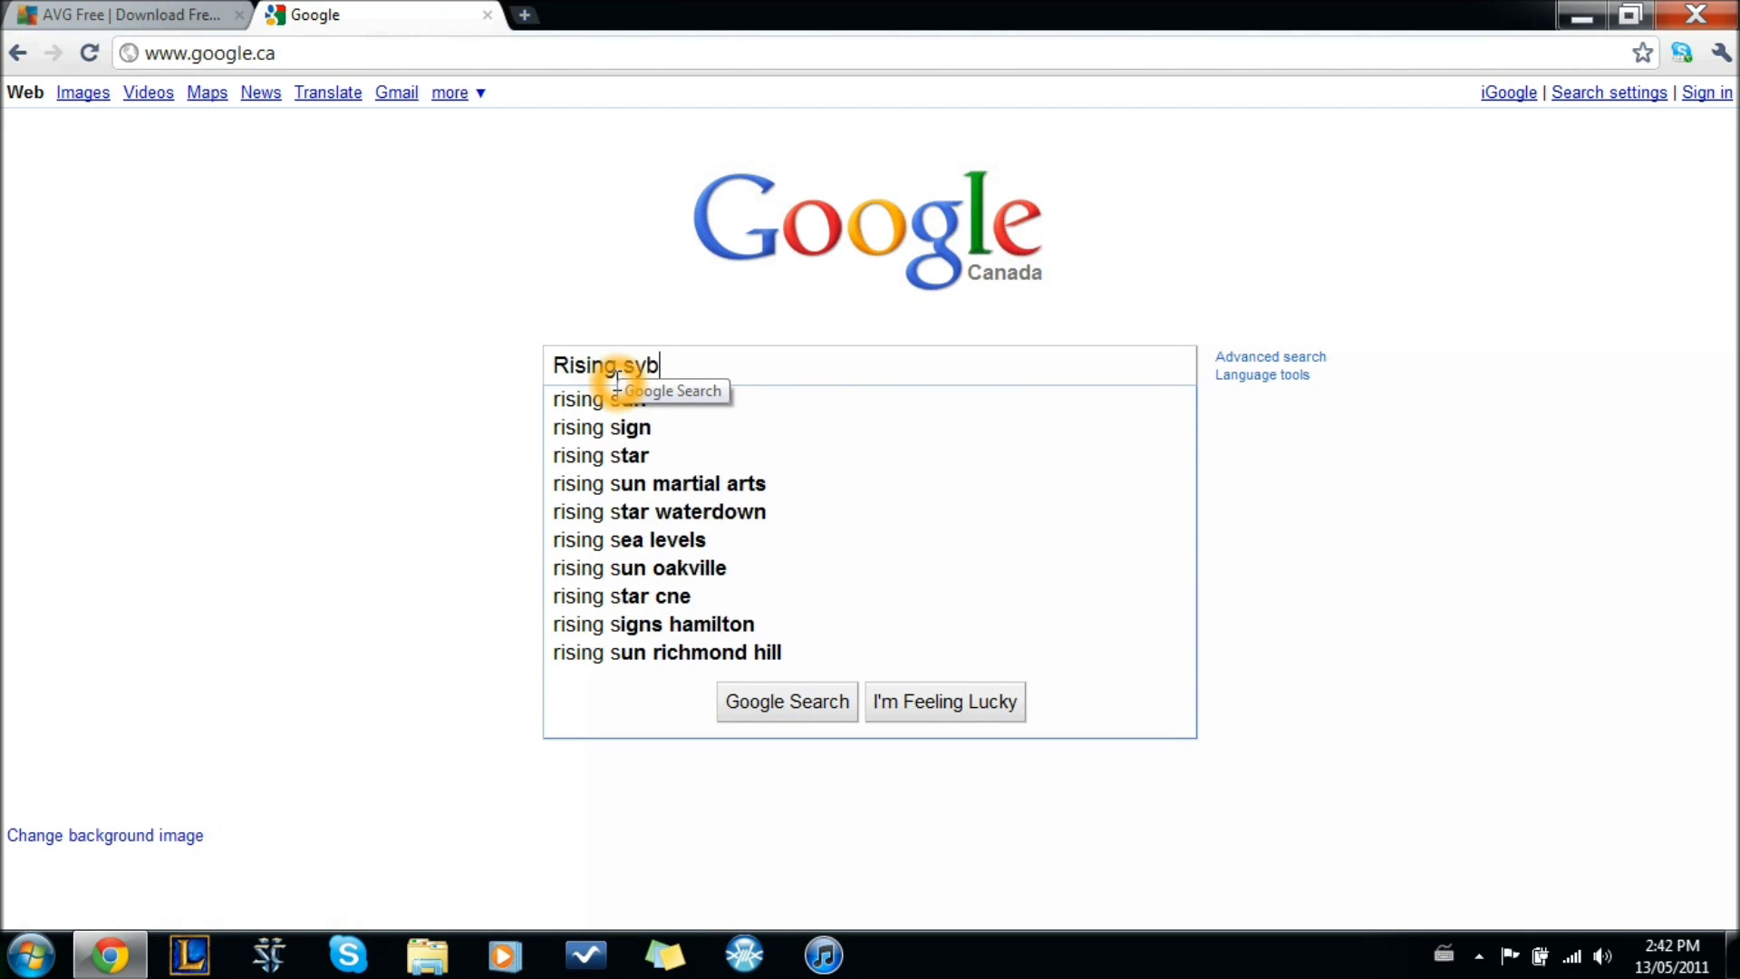
pyautogui.press('BackSpace')
pyautogui.press('BackSpace')
pyautogui.write('Antri')
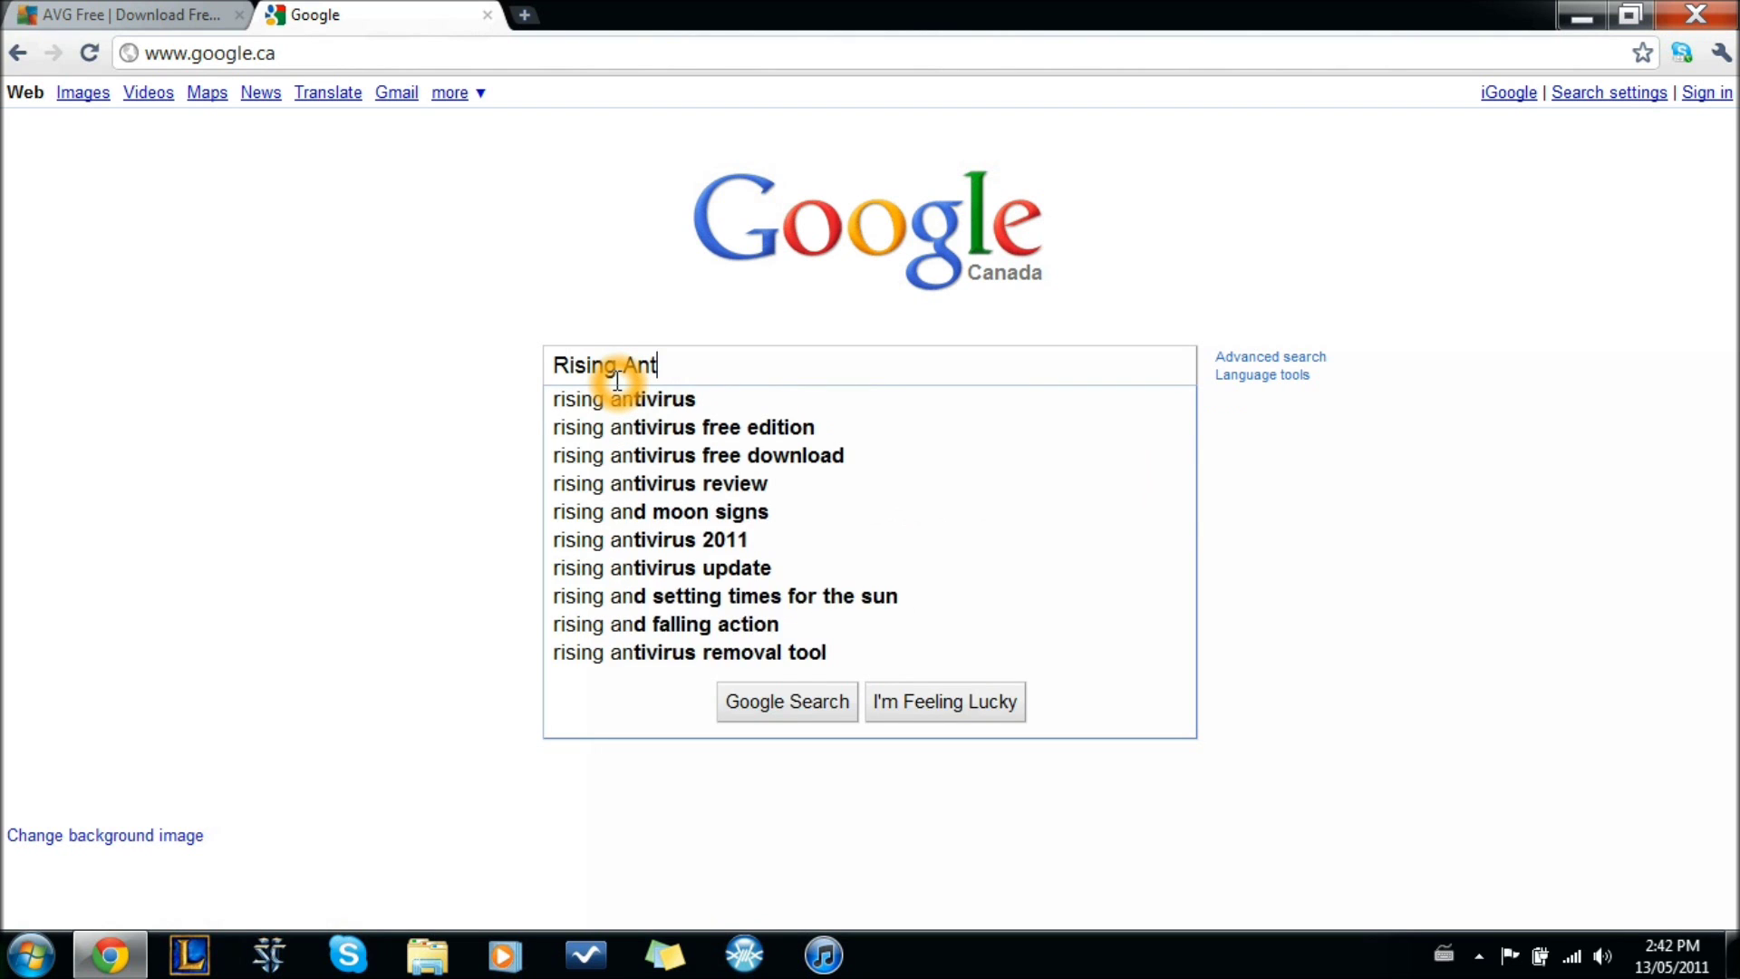
pyautogui.press('BackSpace')
pyautogui.press('BackSpace')
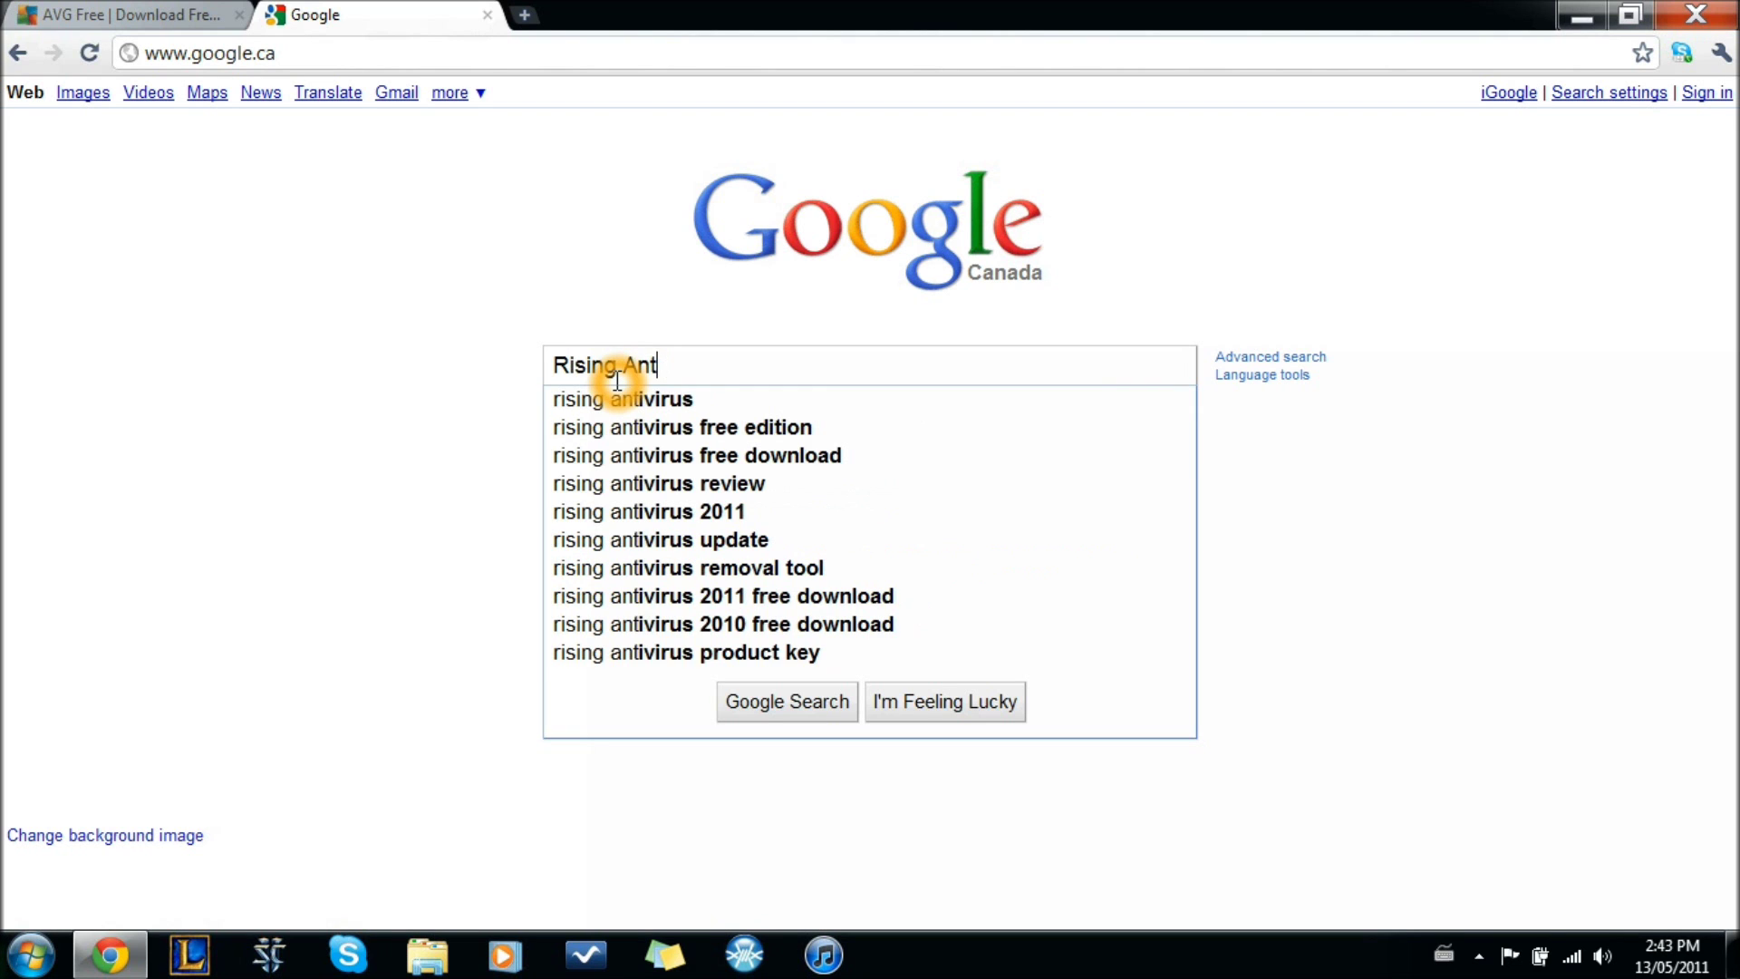
pyautogui.write('iv')
pyautogui.press('Down')
pyautogui.press('Return')
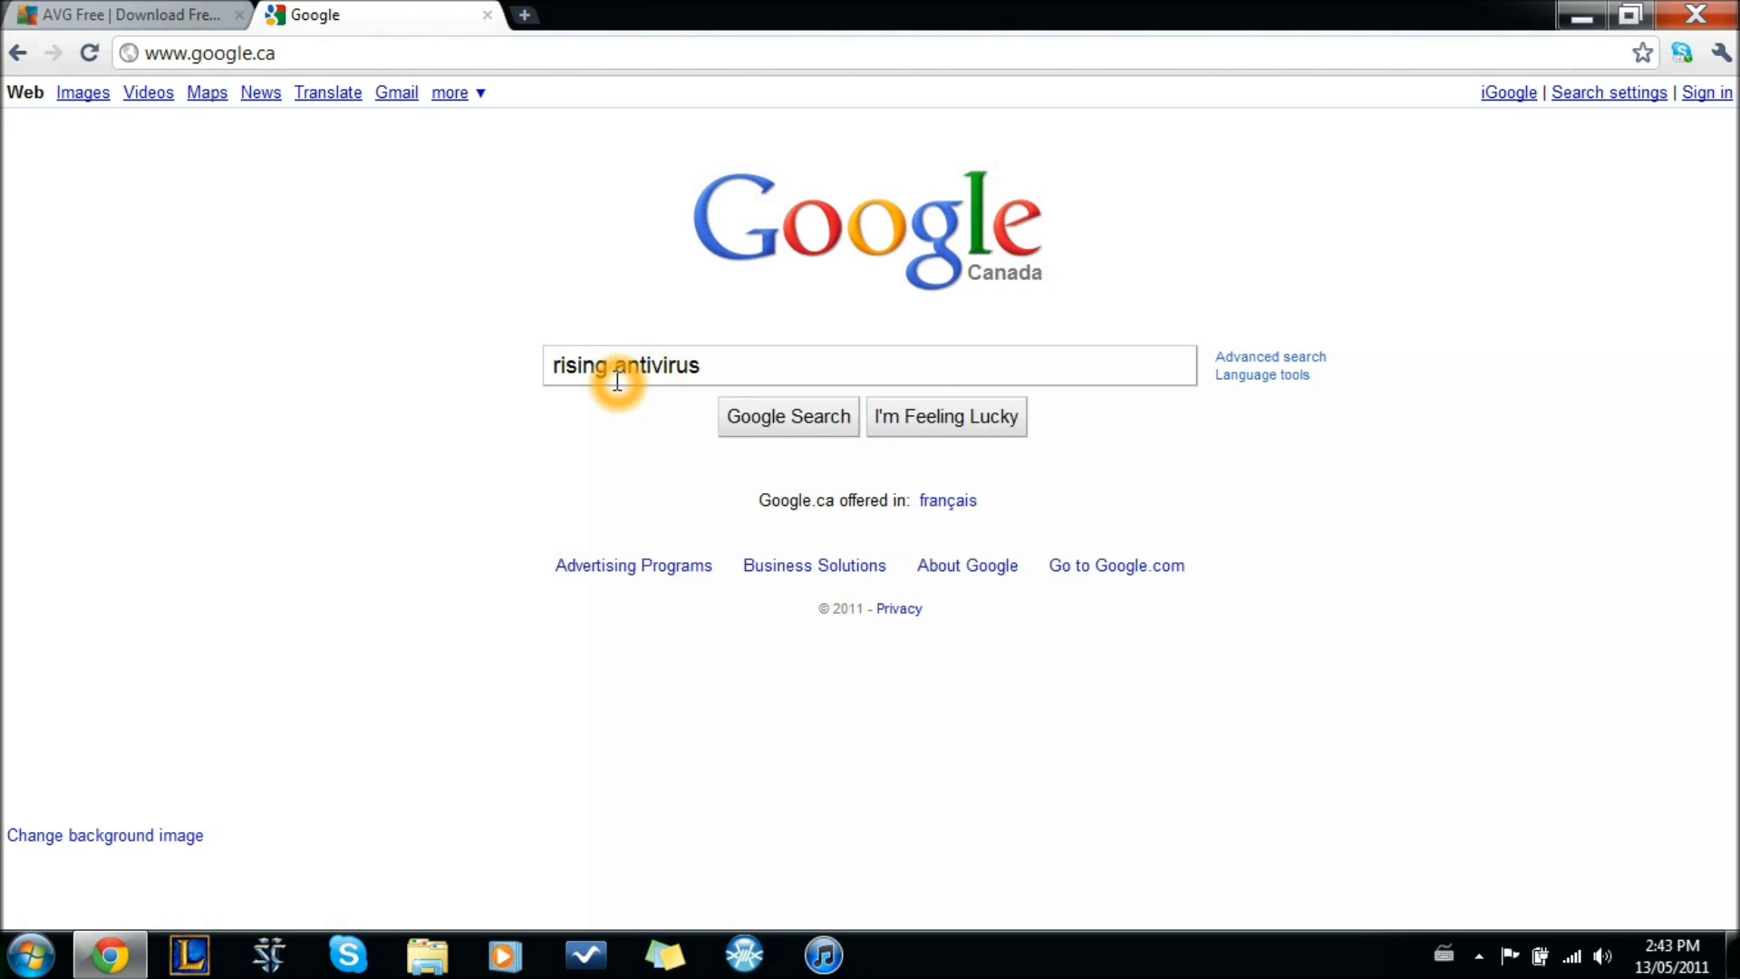
pyautogui.click(679, 243)
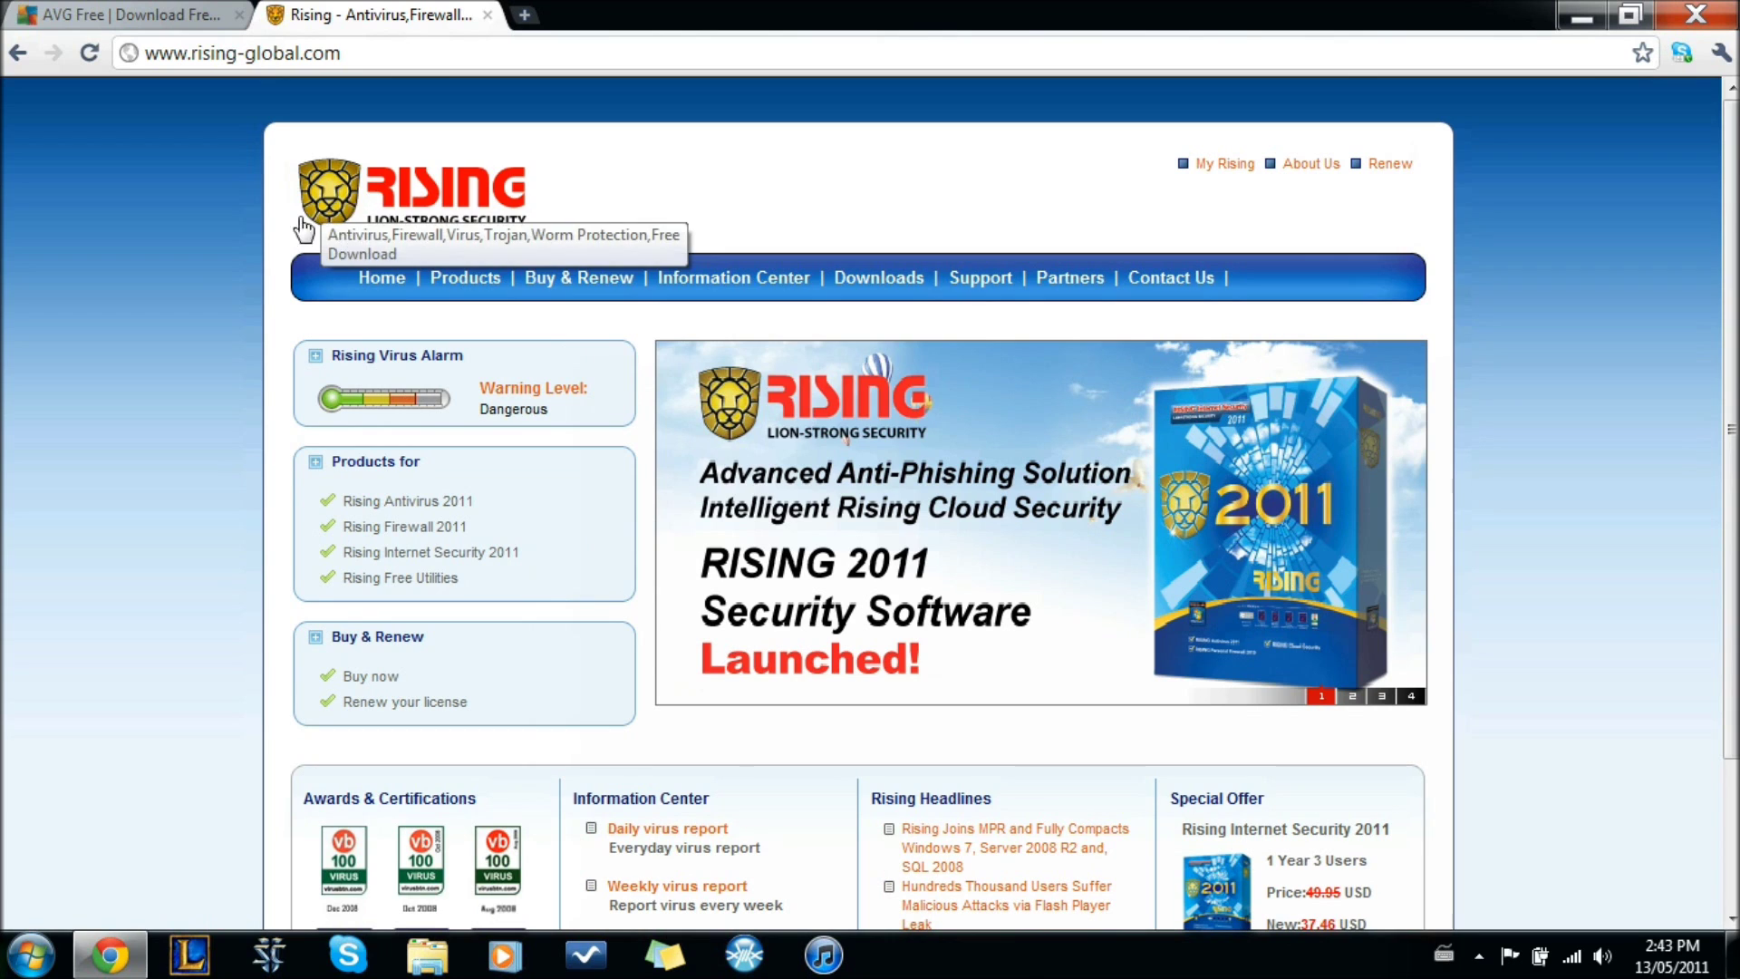
pyautogui.click(888, 286)
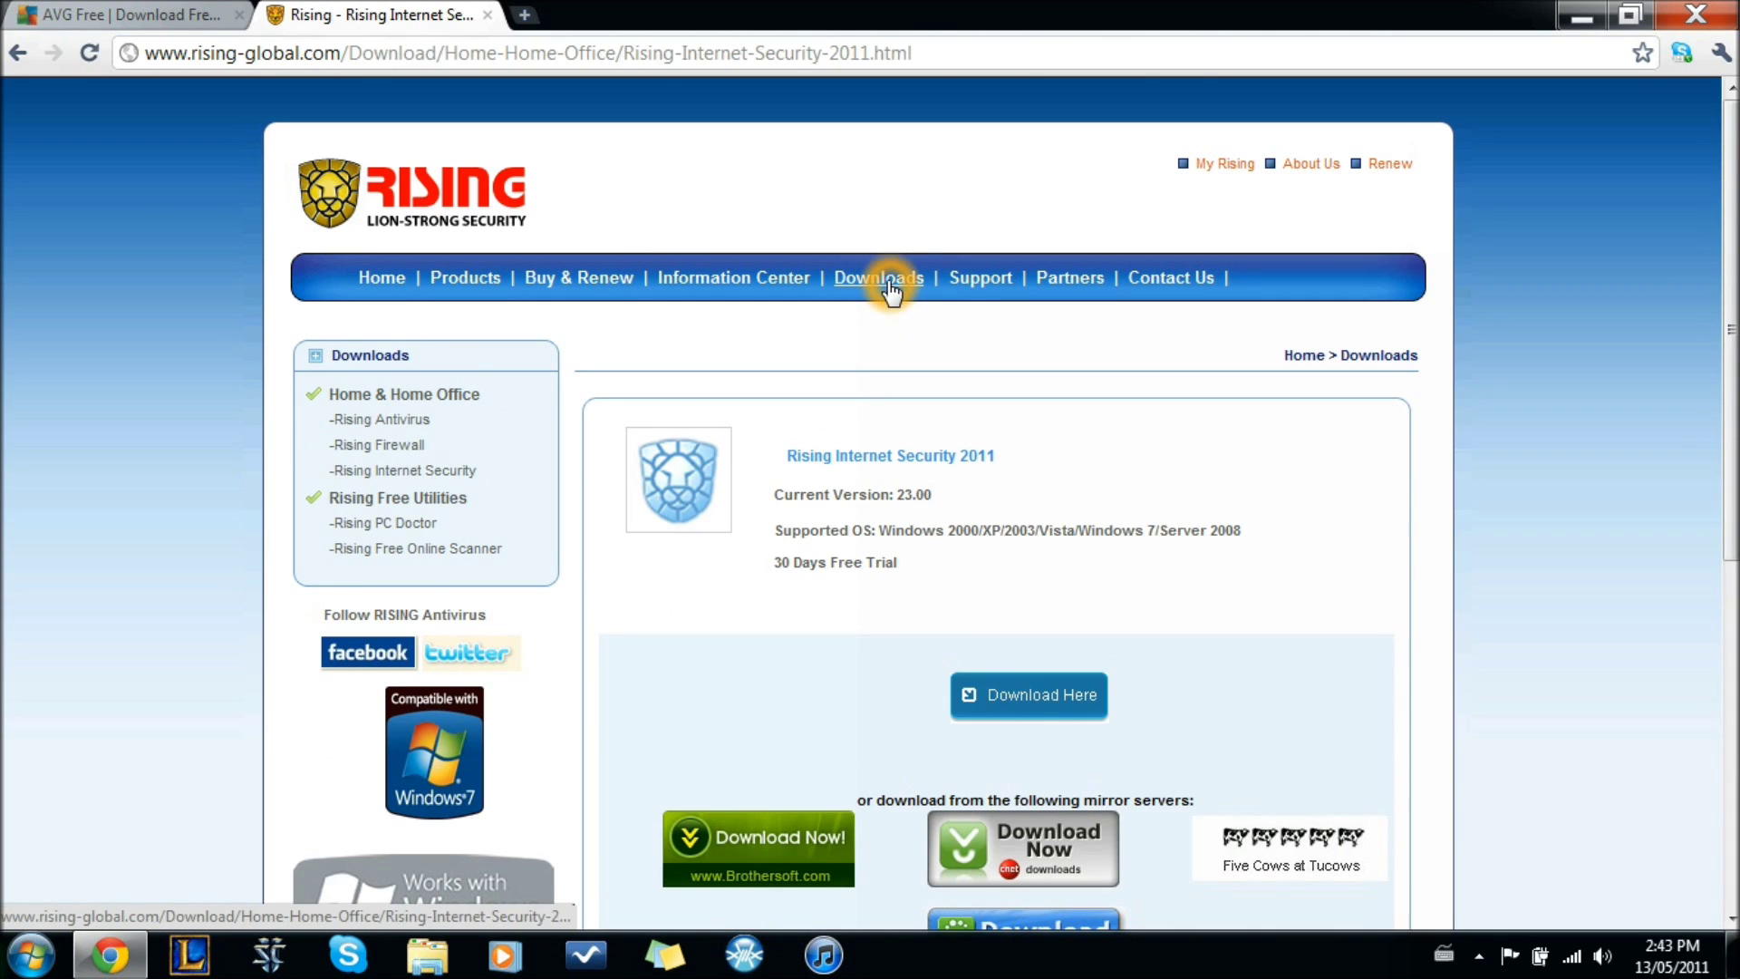
# - Browse the Rising downloads and open the Rising PC Doctor download page
pyautogui.scroll(-3, 820, 716)
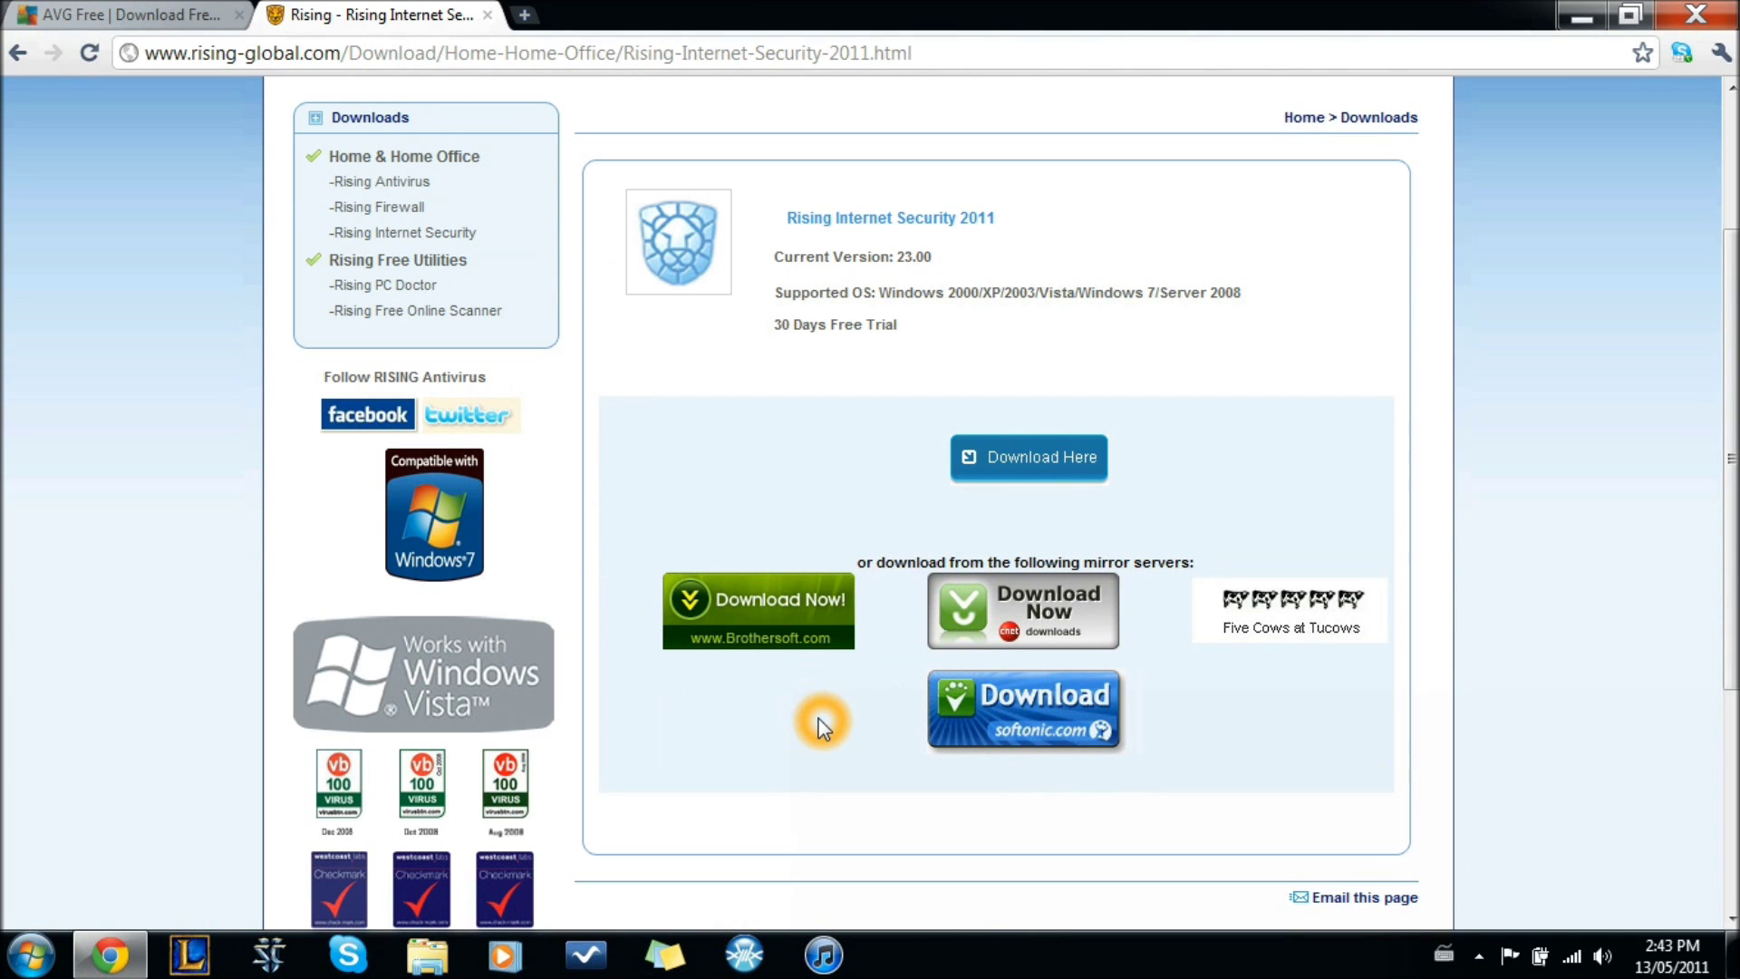
pyautogui.scroll(1, 820, 726)
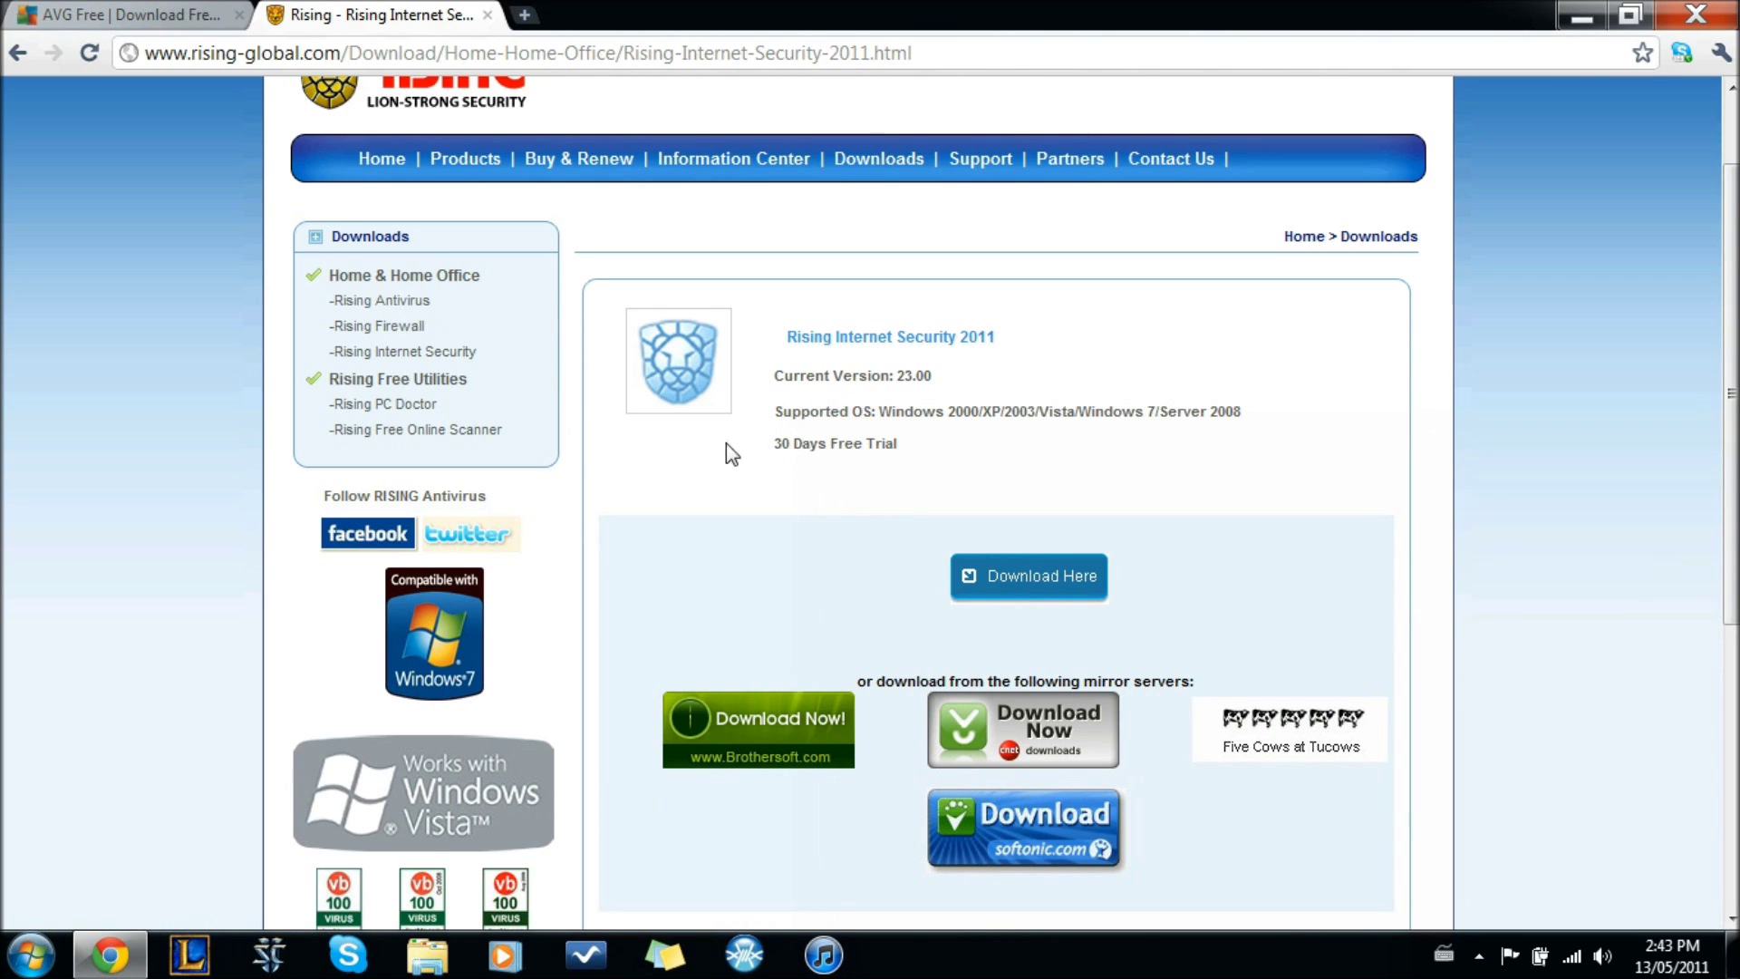
pyautogui.click(390, 410)
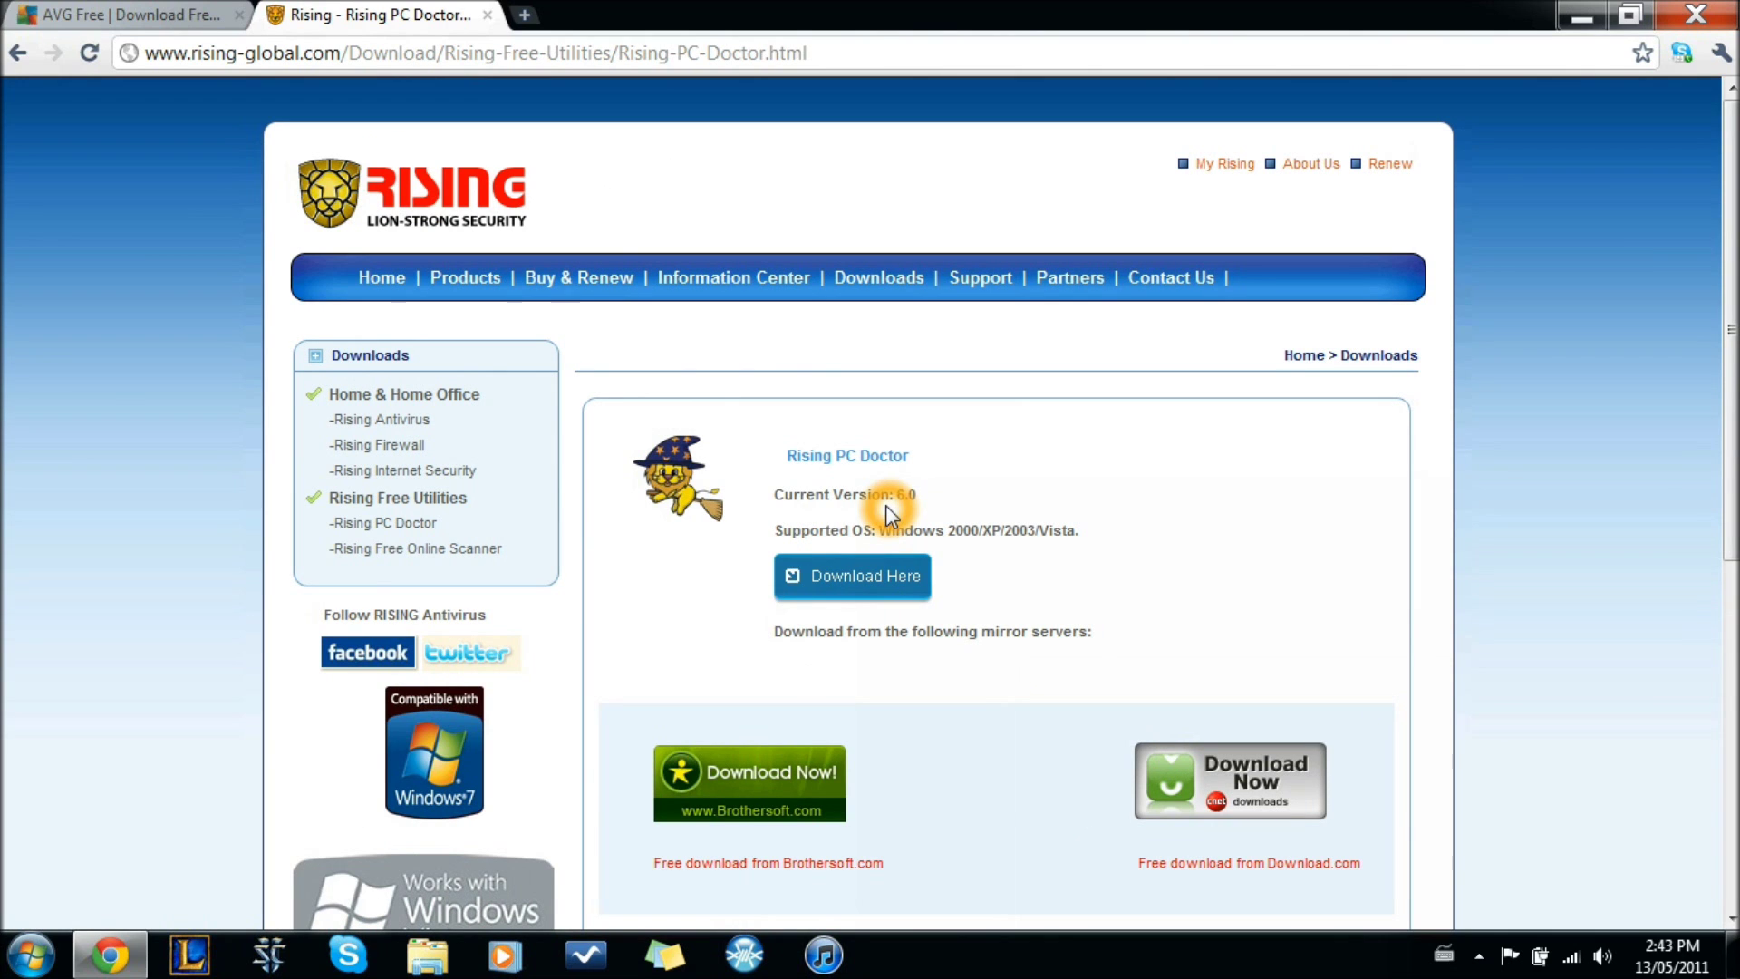
pyautogui.click(813, 458)
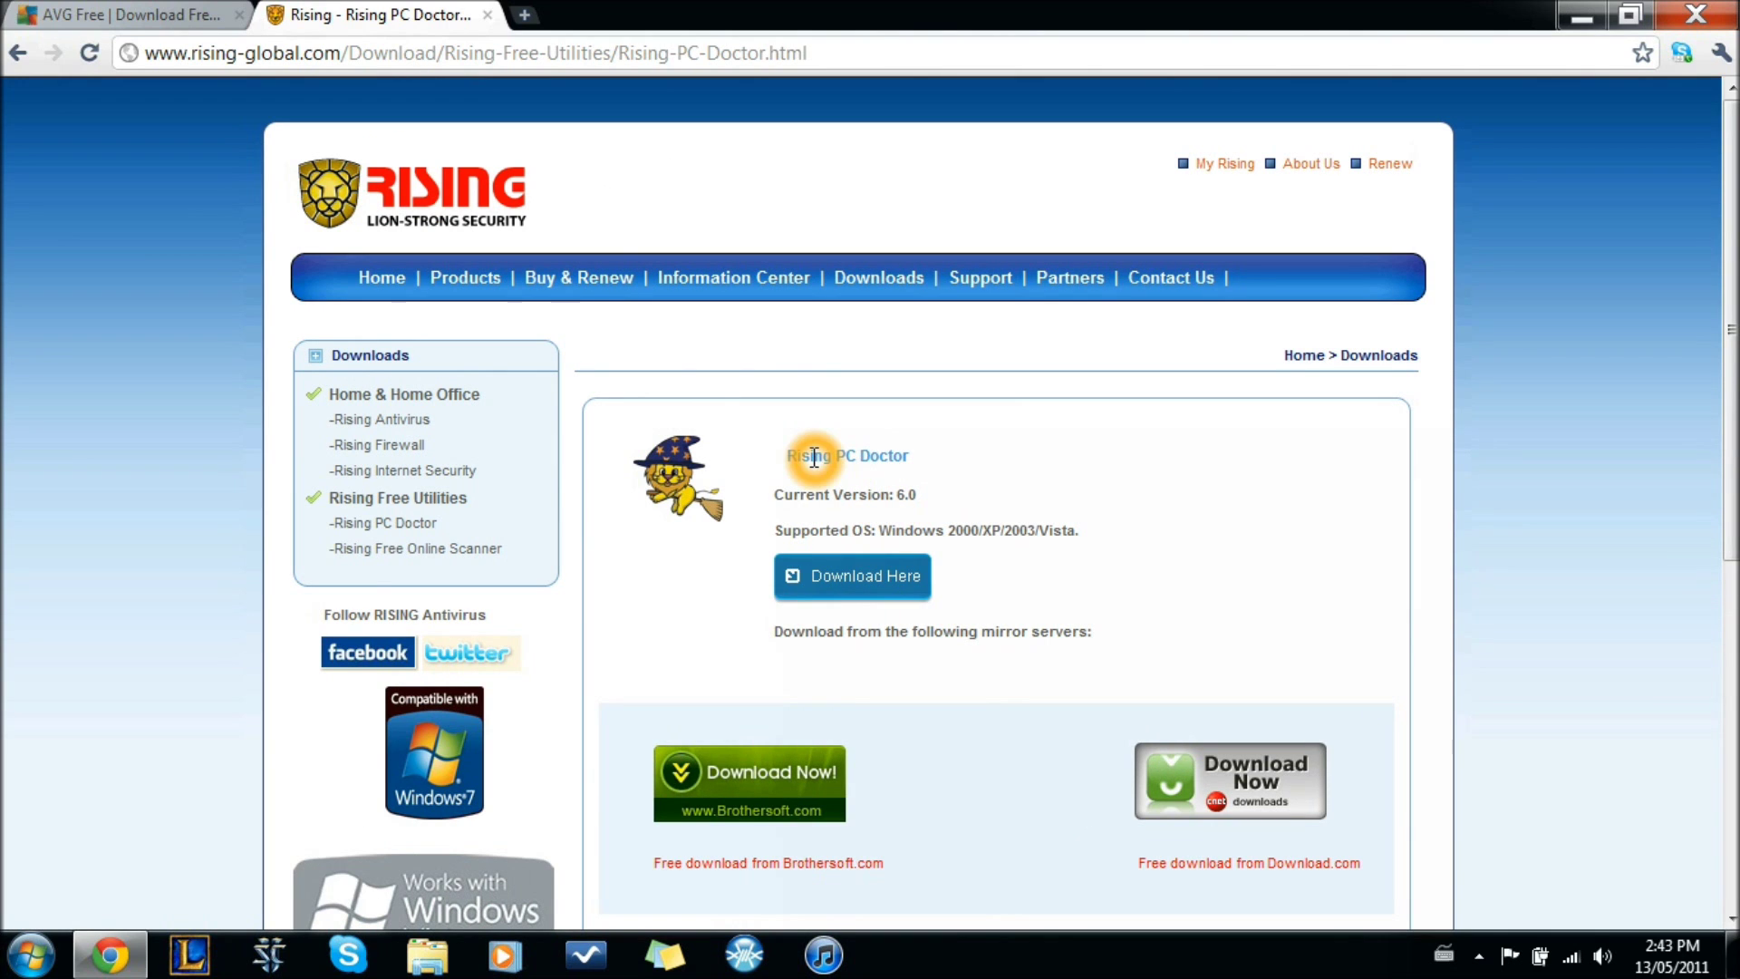
pyautogui.scroll(-4, 954, 686)
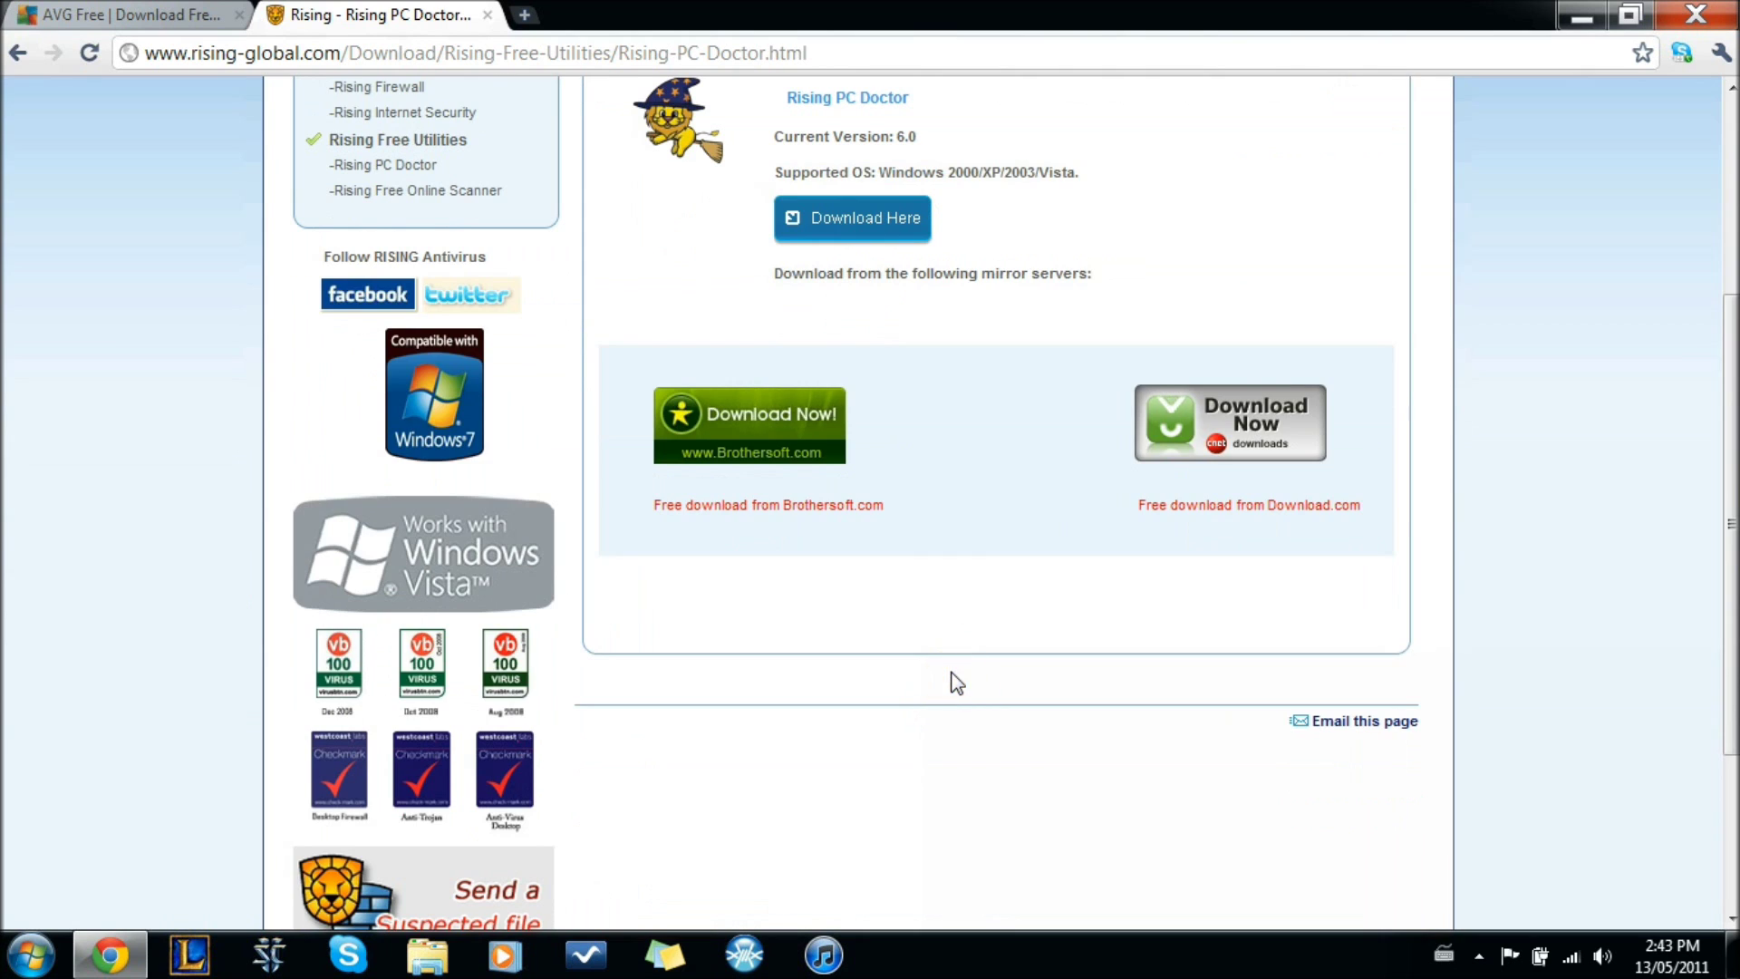
pyautogui.scroll(2, 953, 683)
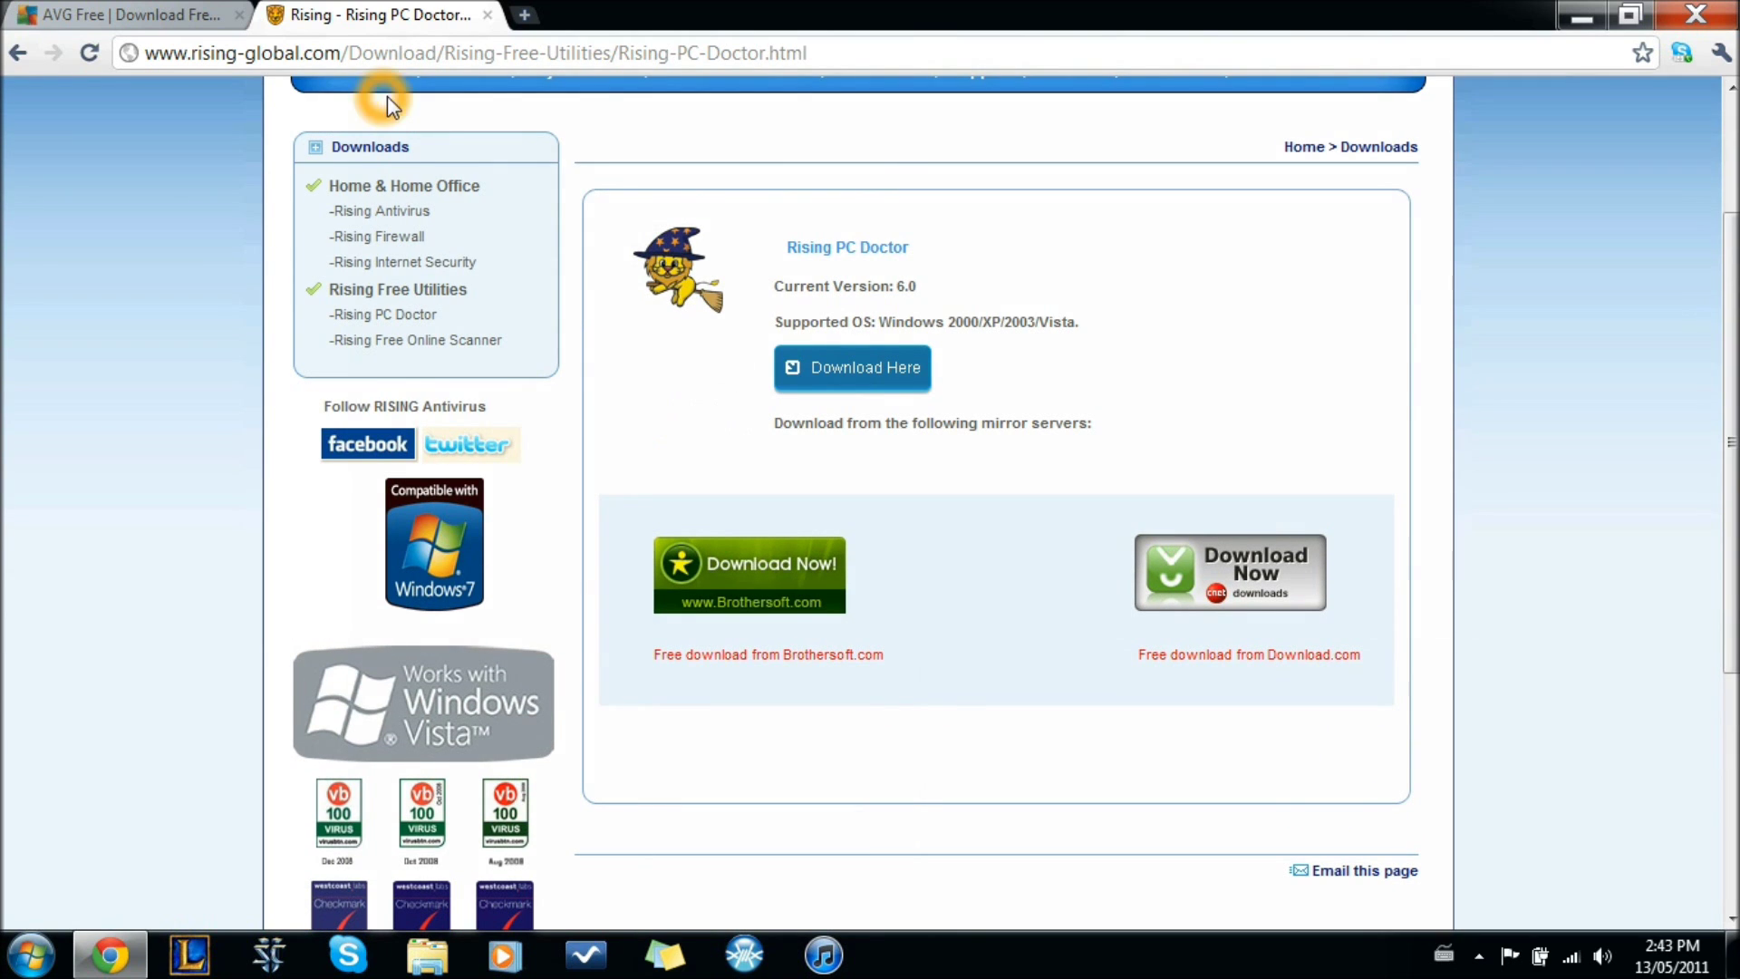
pyautogui.scroll(1, 574, 373)
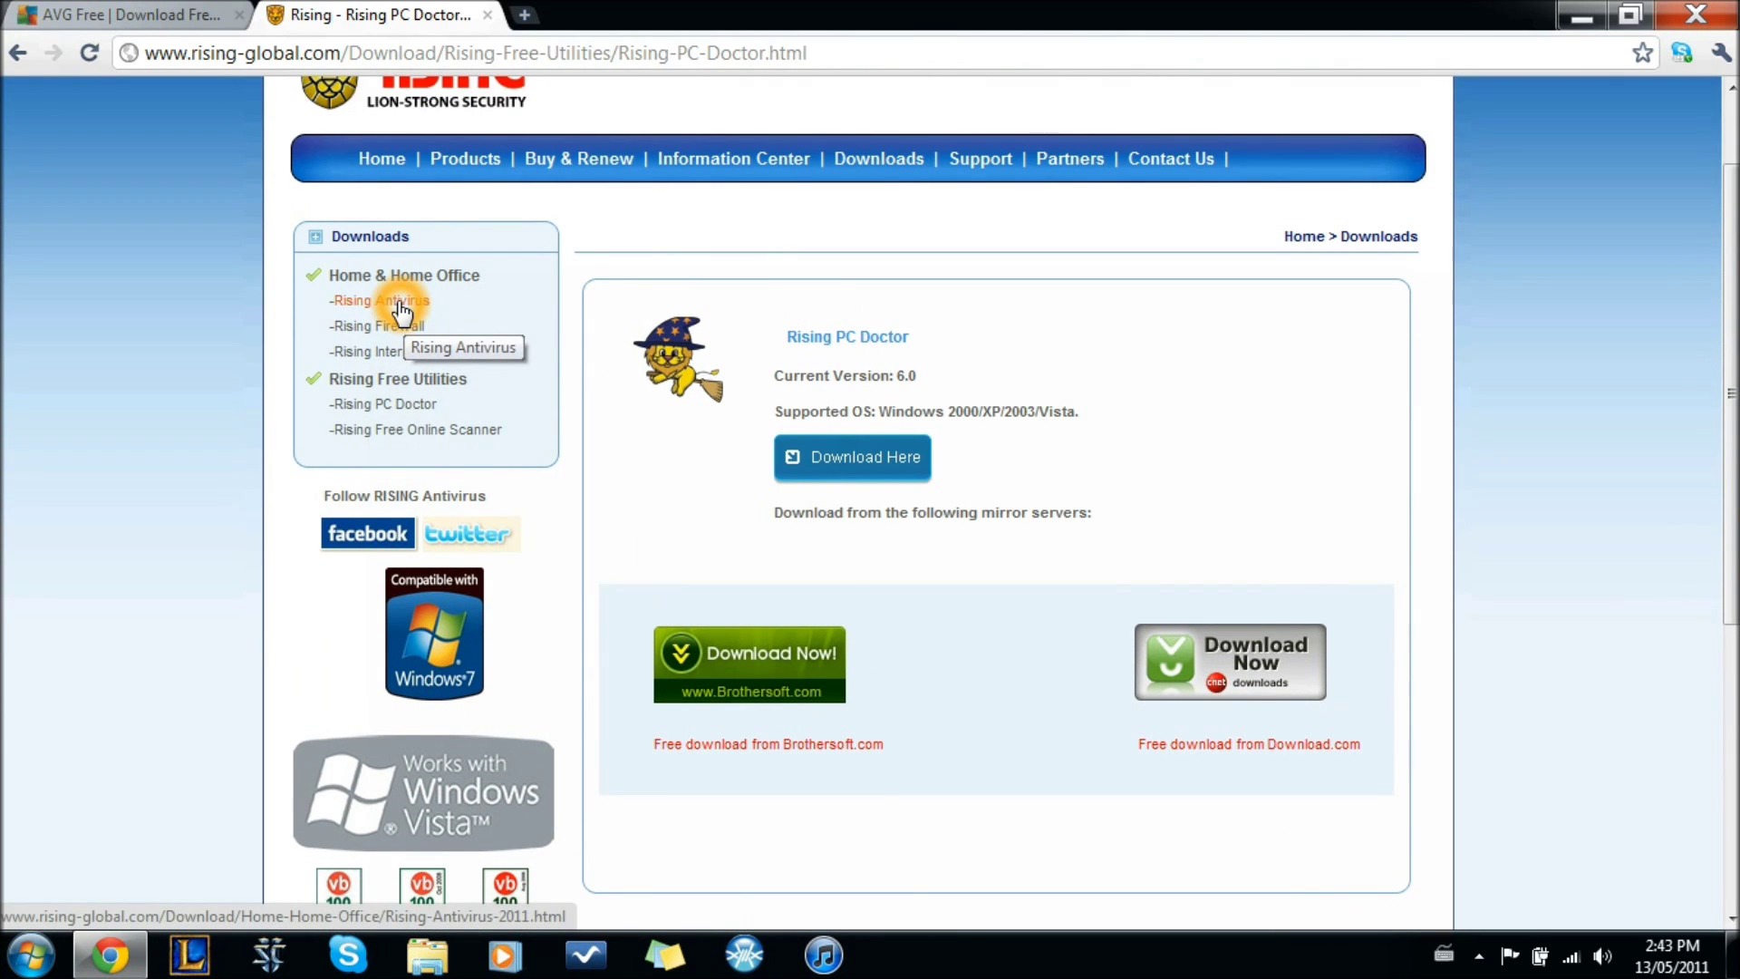
# - Review the Rising Antivirus 2011 page (version 23.00, 30-day trial), then open a new tab
pyautogui.click(399, 311)
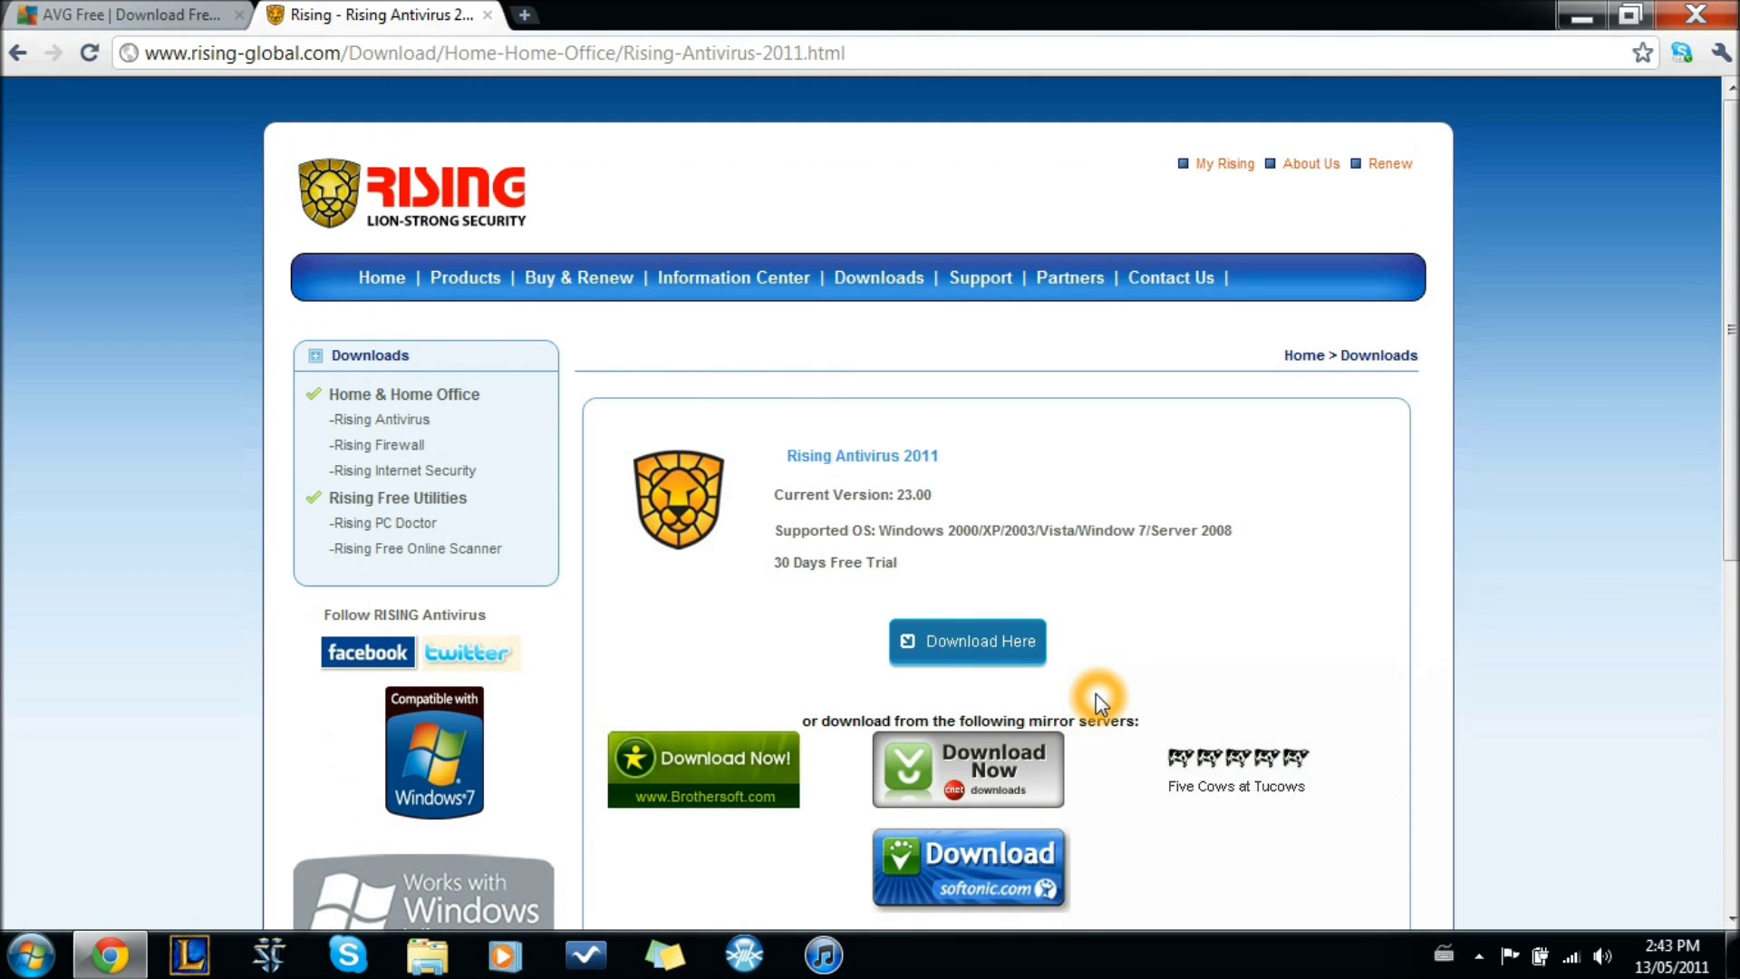
pyautogui.click(1018, 642)
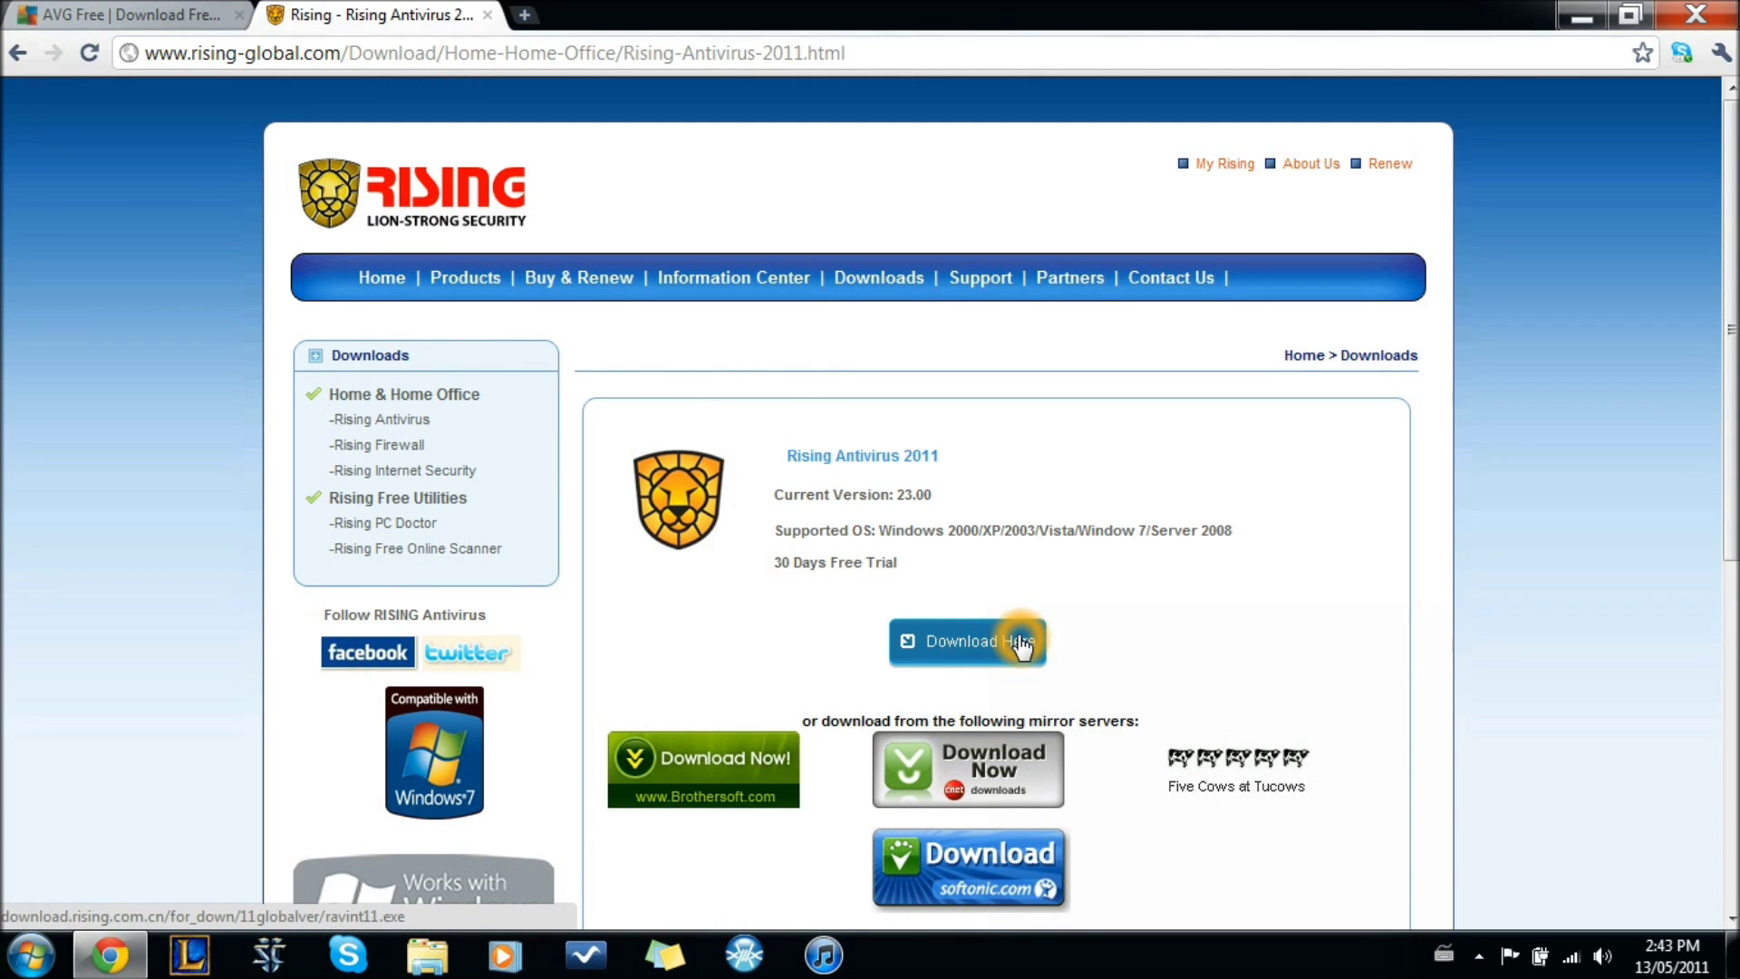
pyautogui.scroll(-1, 1024, 646)
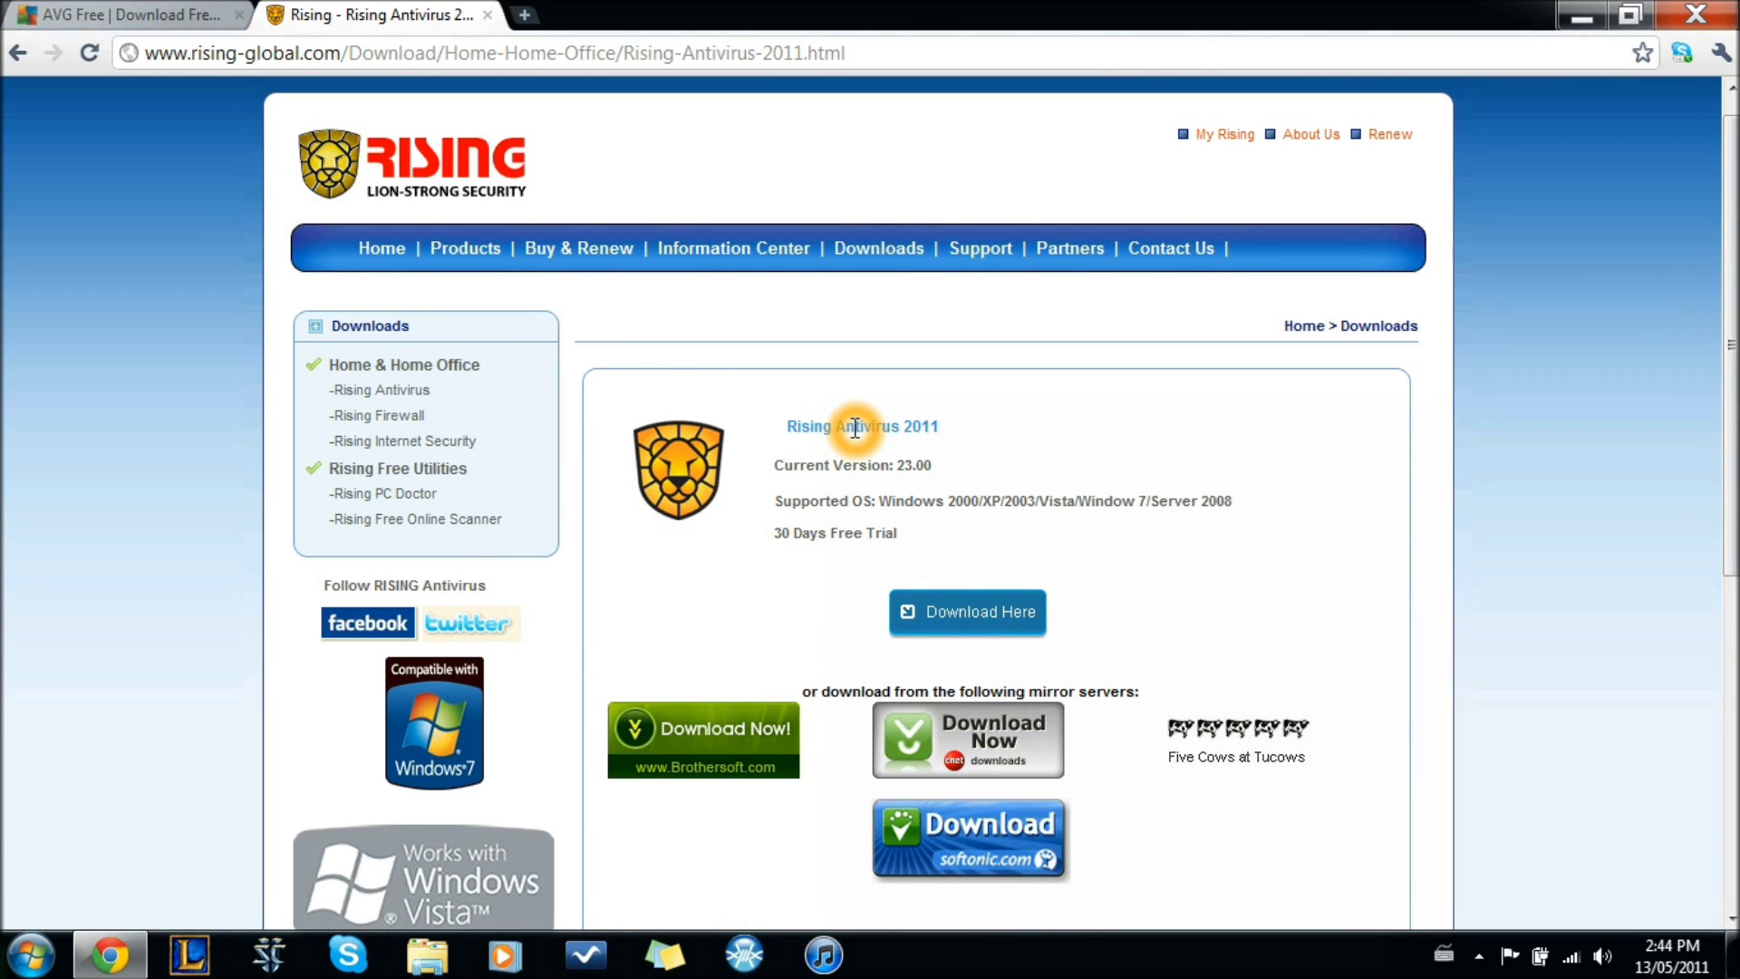
pyautogui.click(823, 527)
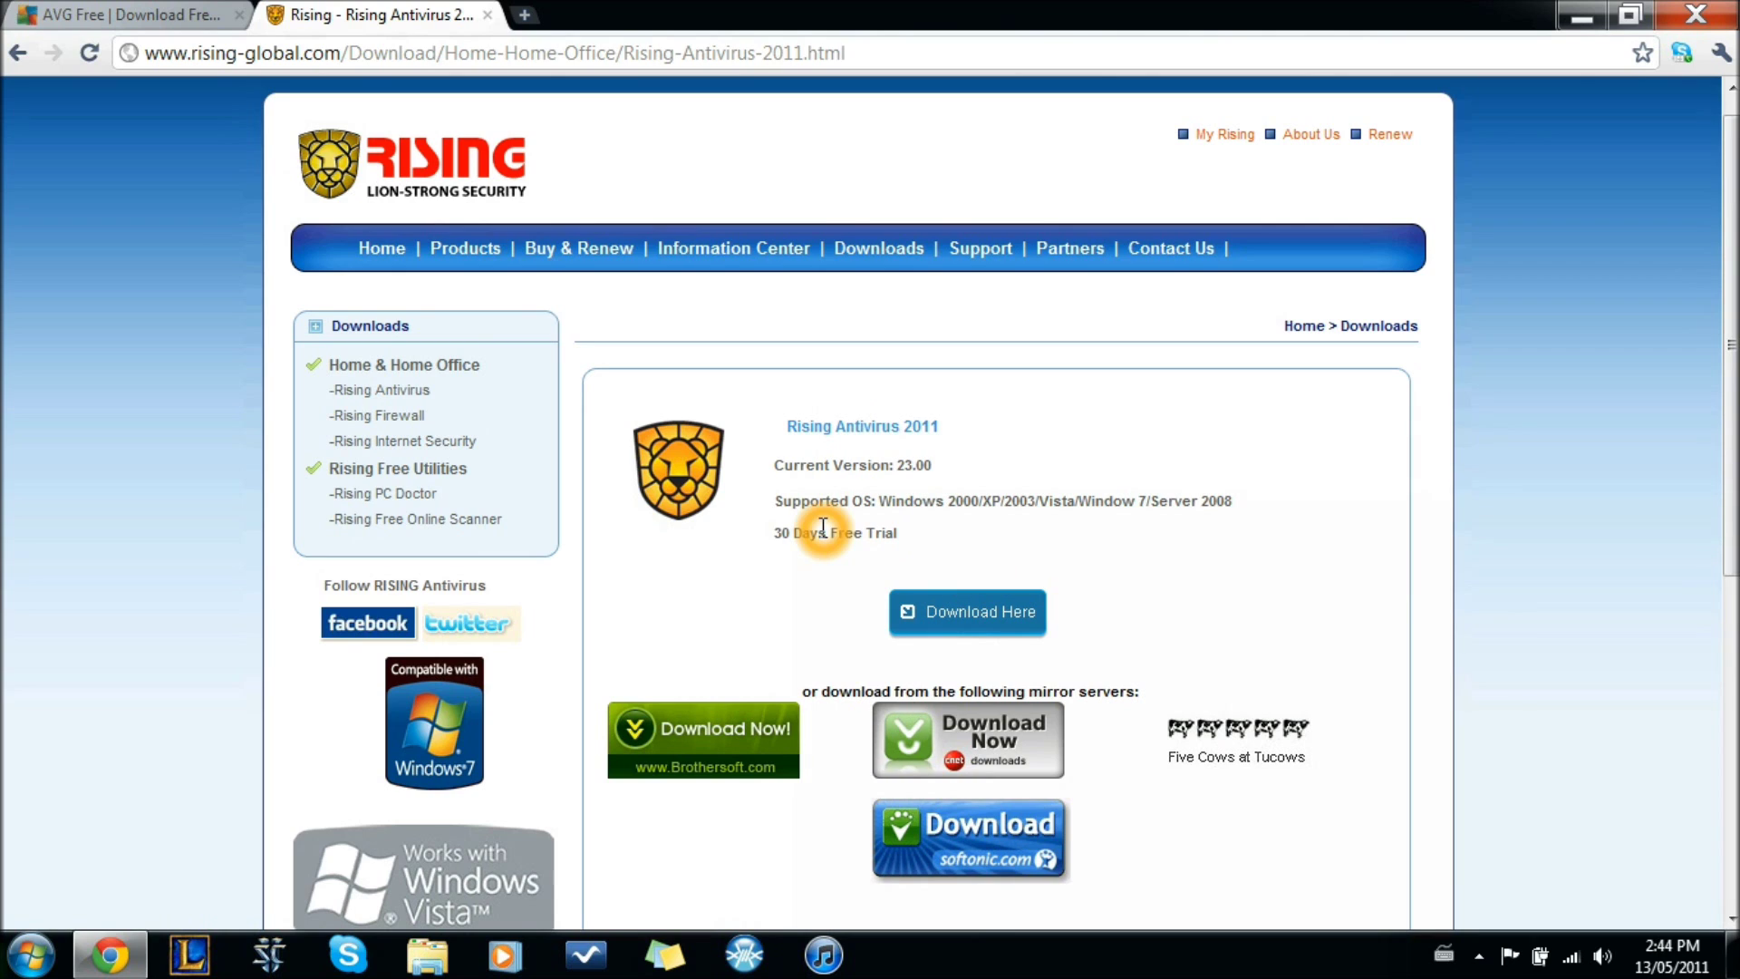
pyautogui.click(526, 16)
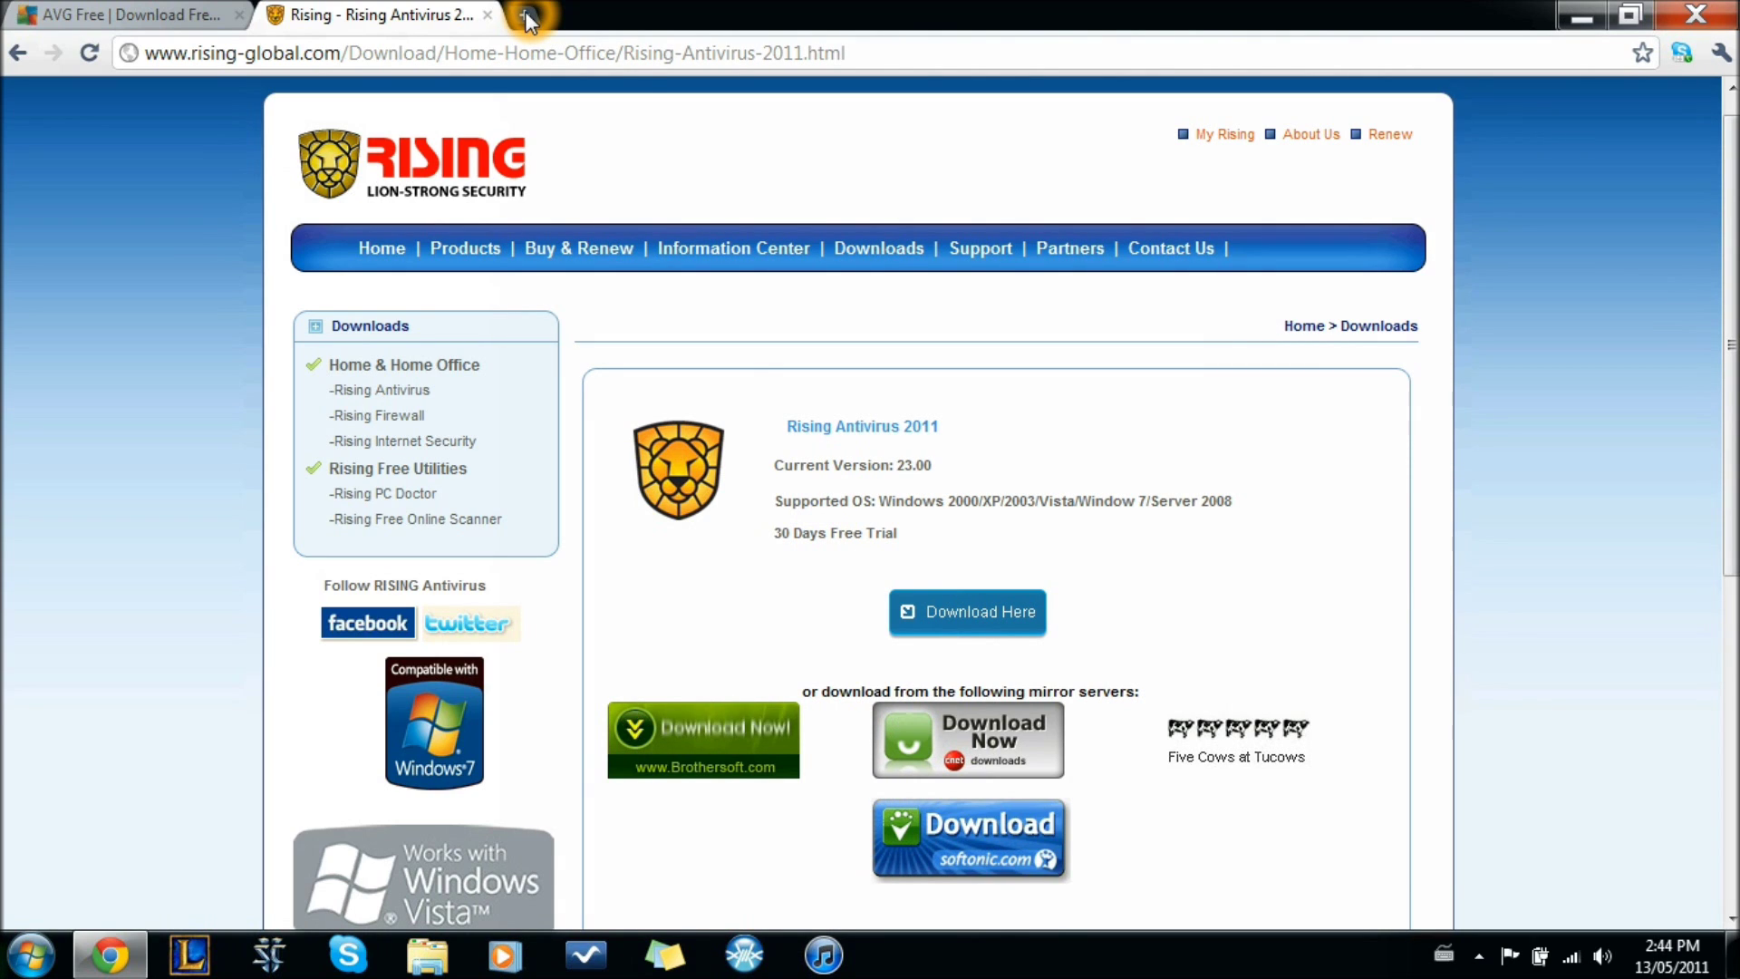
pyautogui.click(525, 15)
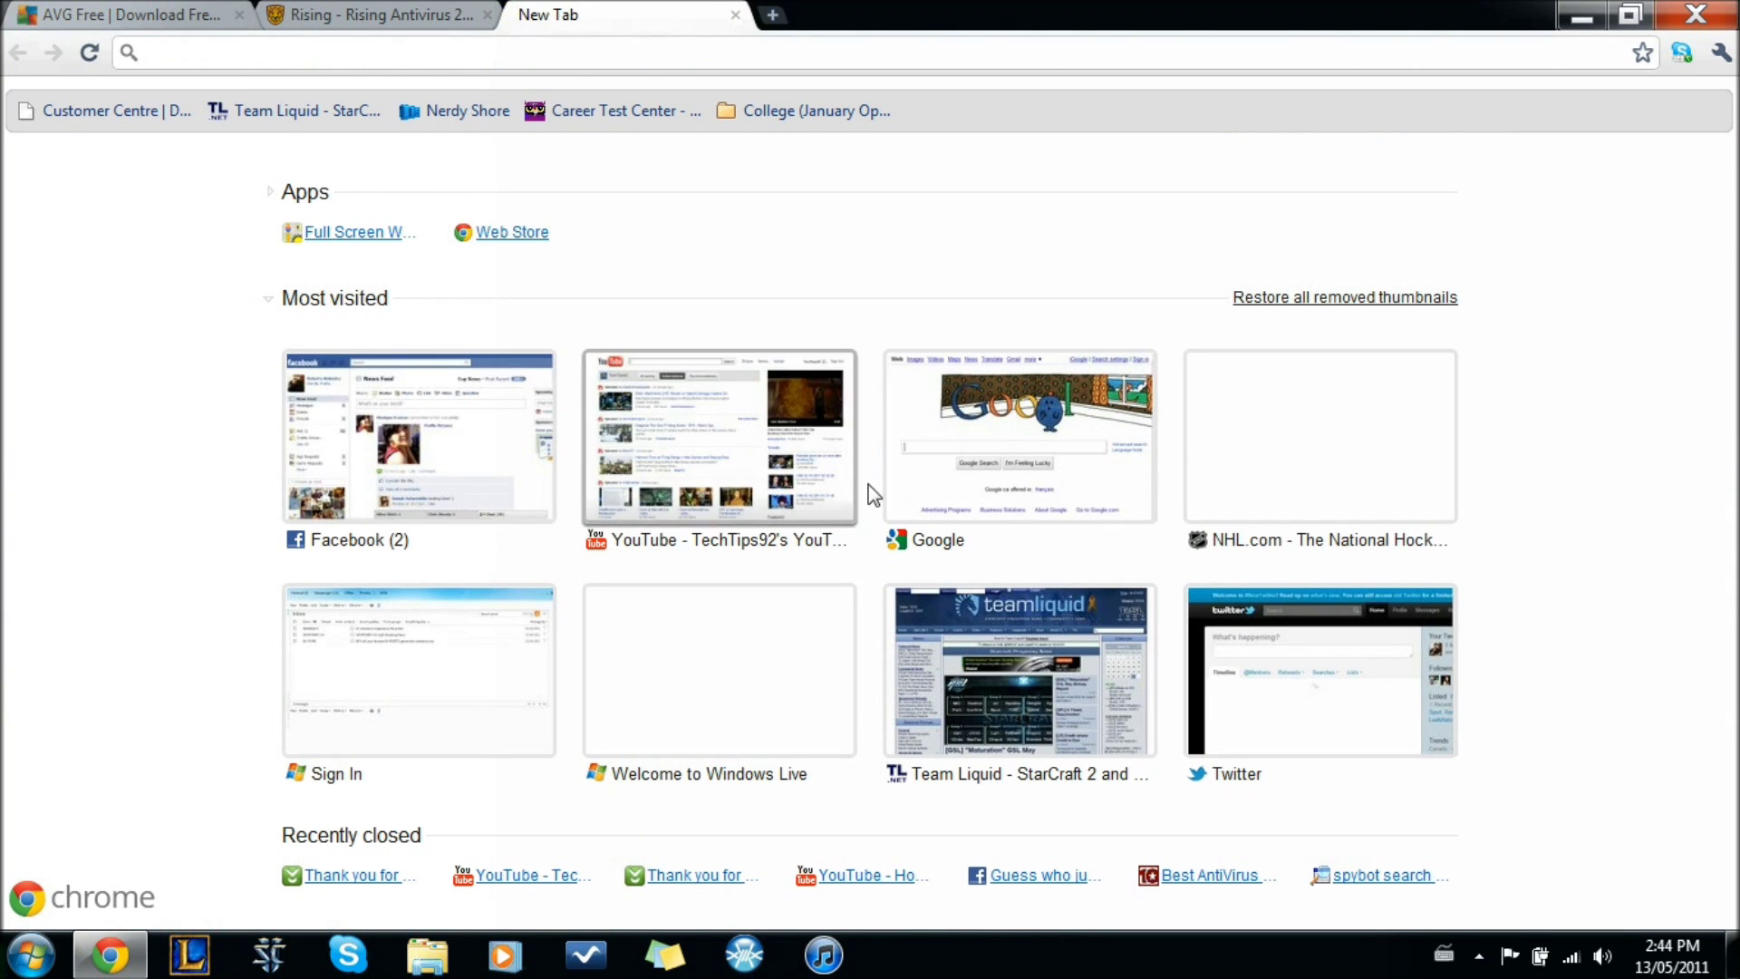
# - Search Google for 'spybot search and destroy' and open the Spybot-S&D site on safer-networking.org
pyautogui.click(1039, 481)
pyautogui.click(572, 430)
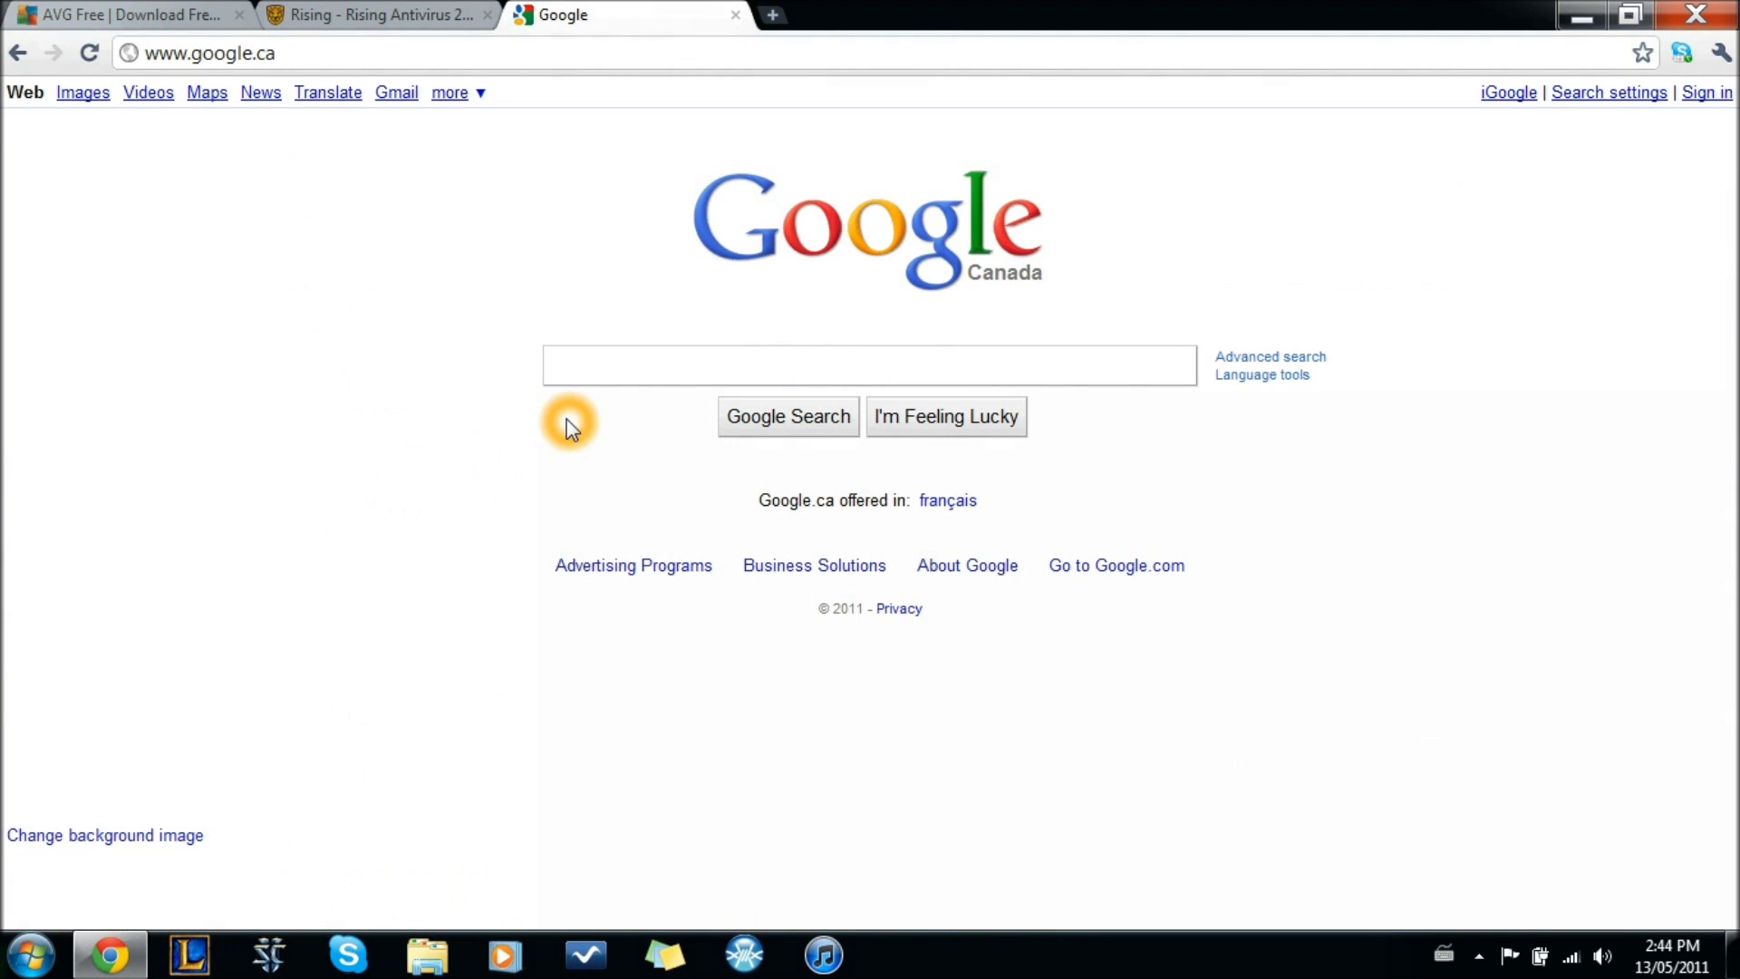
pyautogui.click(610, 379)
pyautogui.write('Spy')
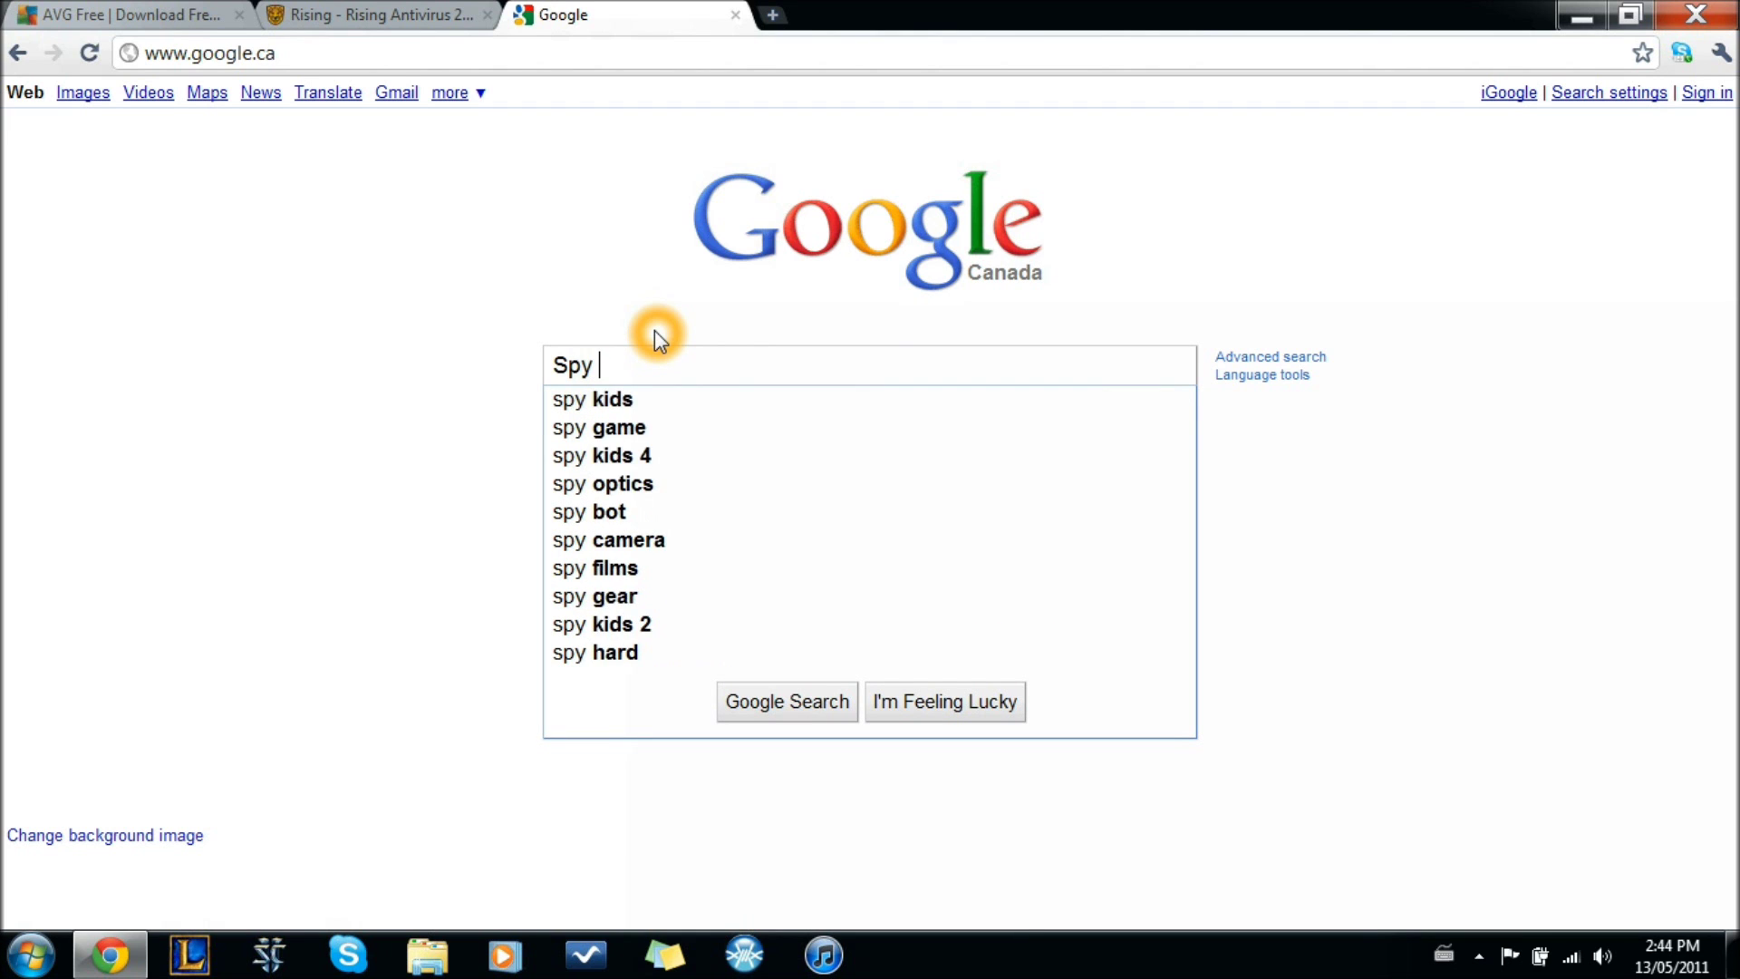
pyautogui.press('BackSpace')
pyautogui.write('bot')
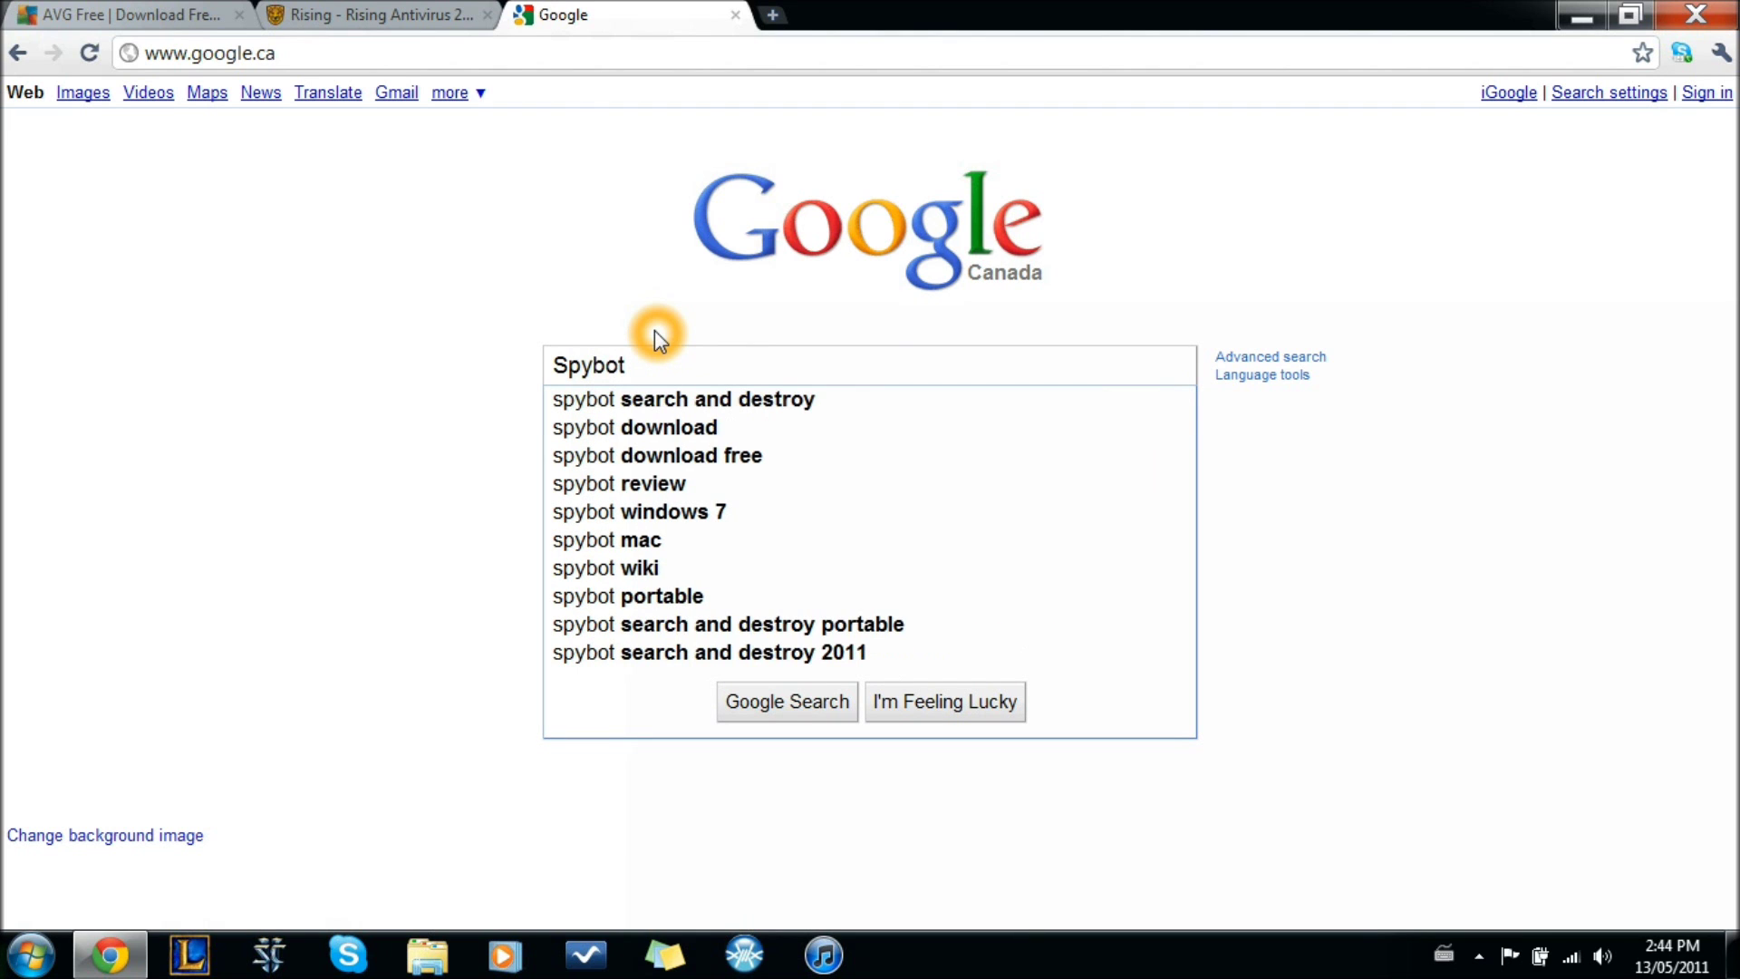
pyautogui.press('Down')
pyautogui.press('Return')
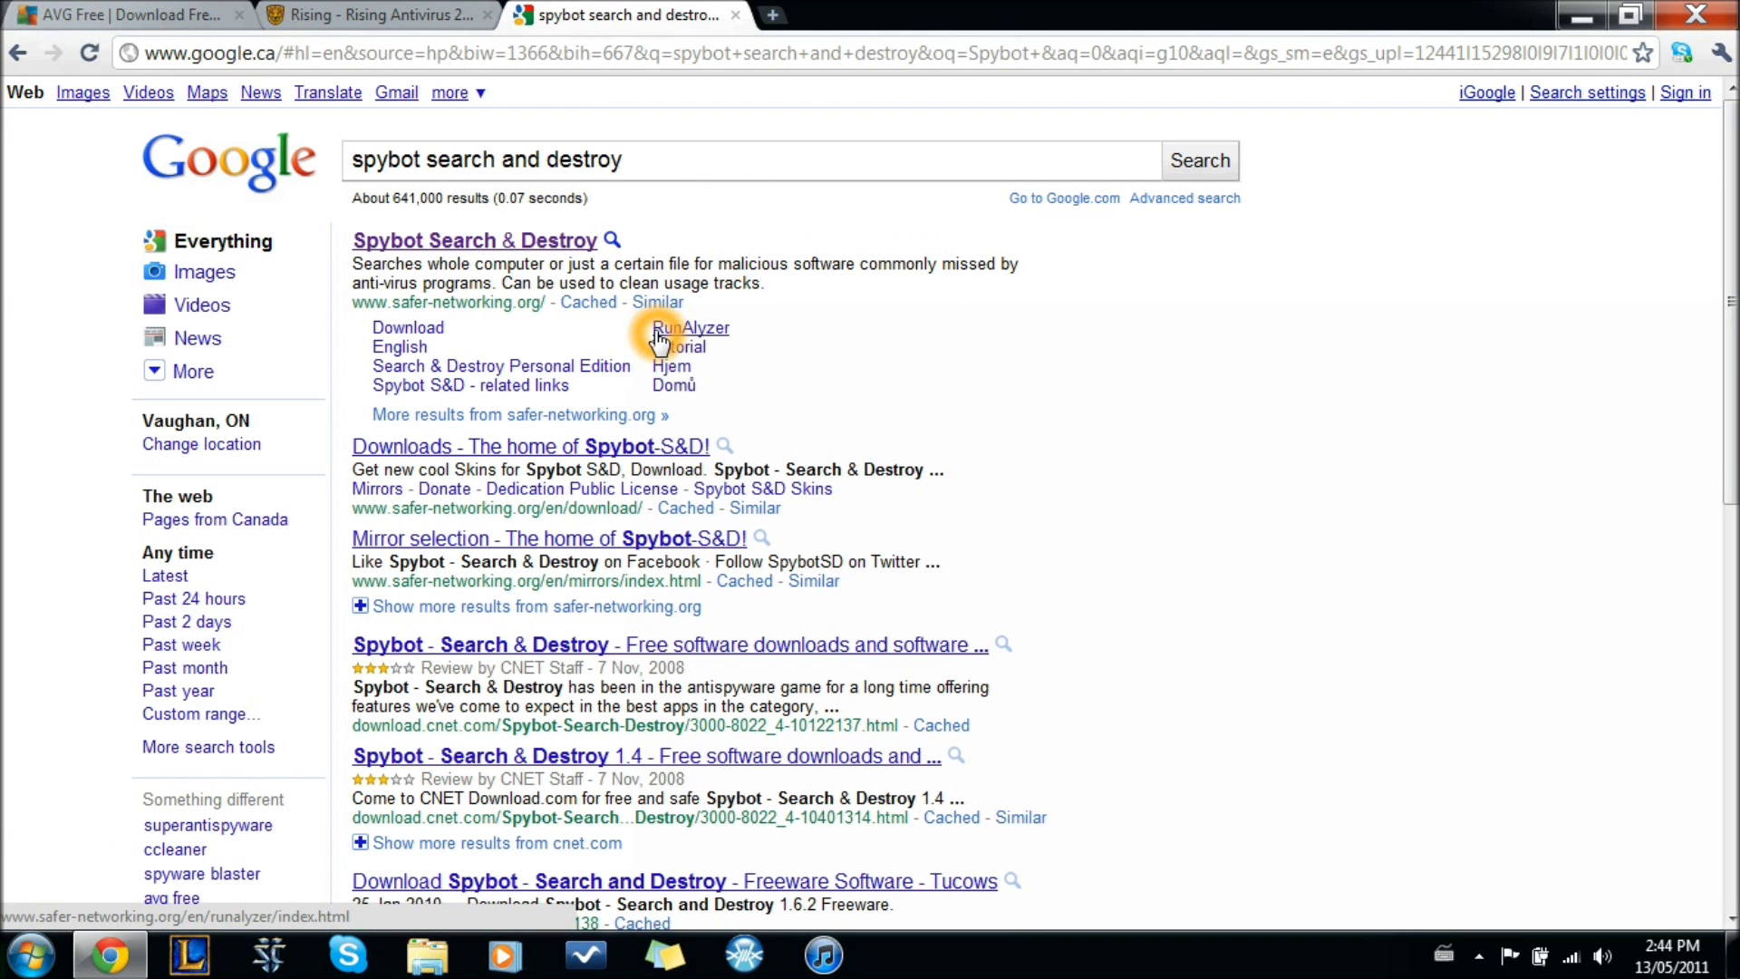
pyautogui.click(538, 243)
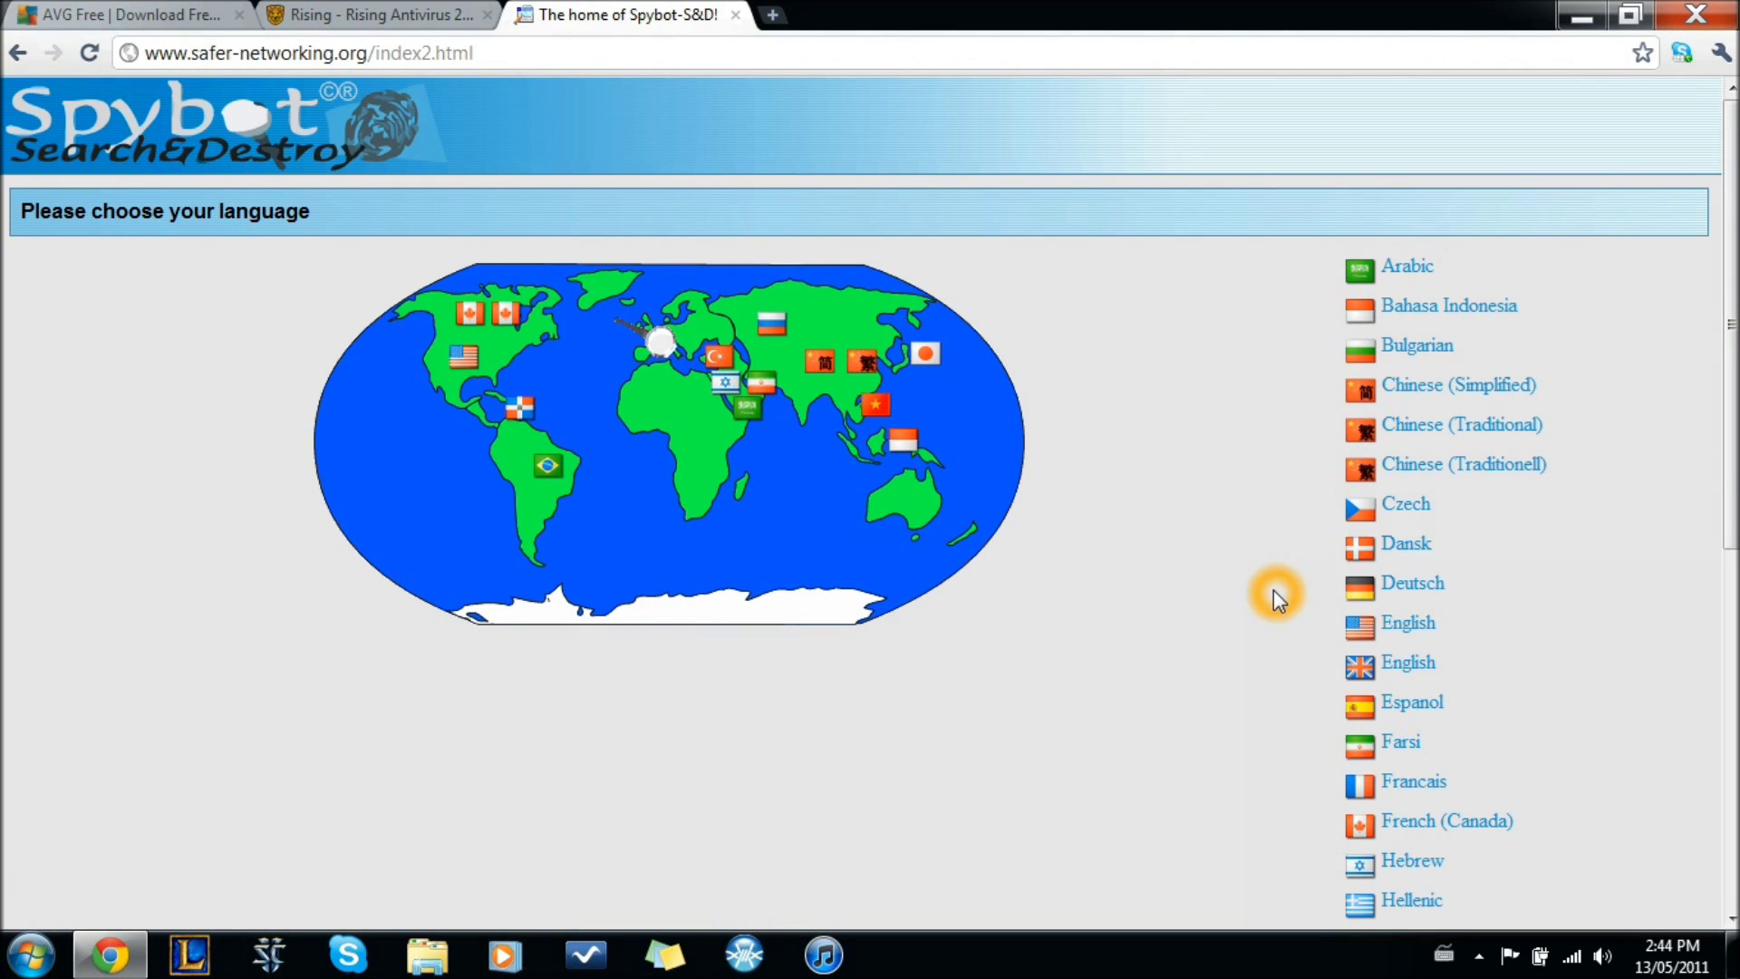
# - Choose English on the Spybot site and browse the Spybot Search & Destroy product page
pyautogui.click(1419, 625)
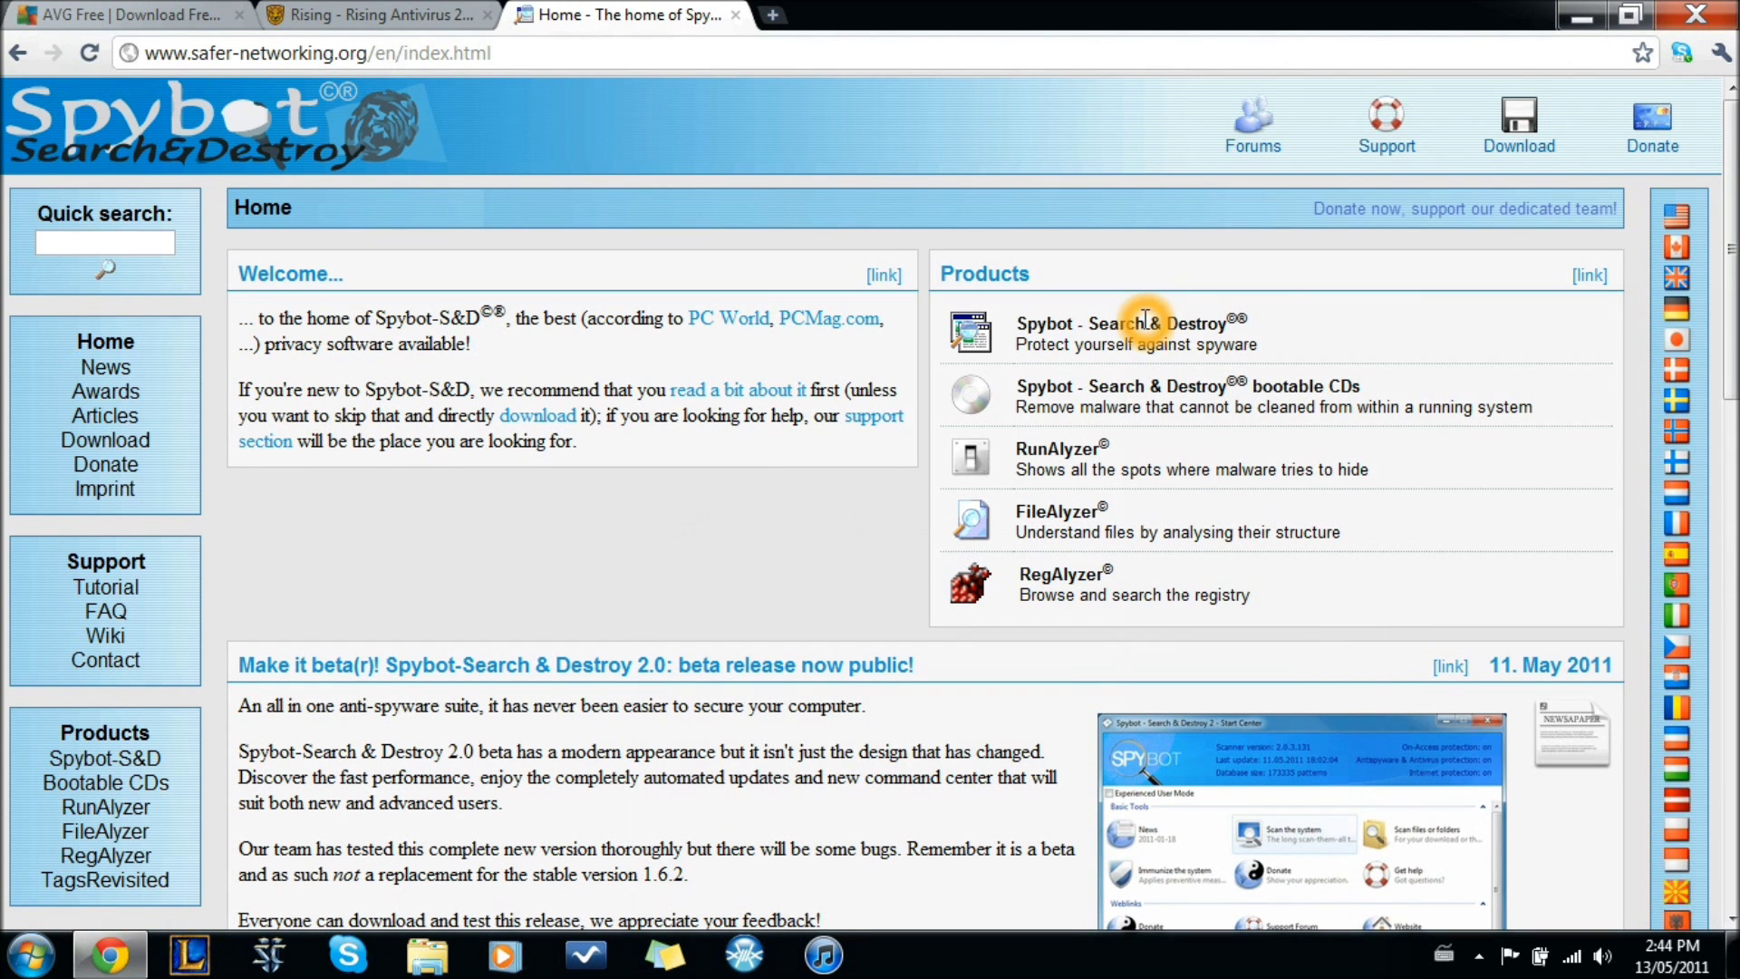
pyautogui.click(982, 351)
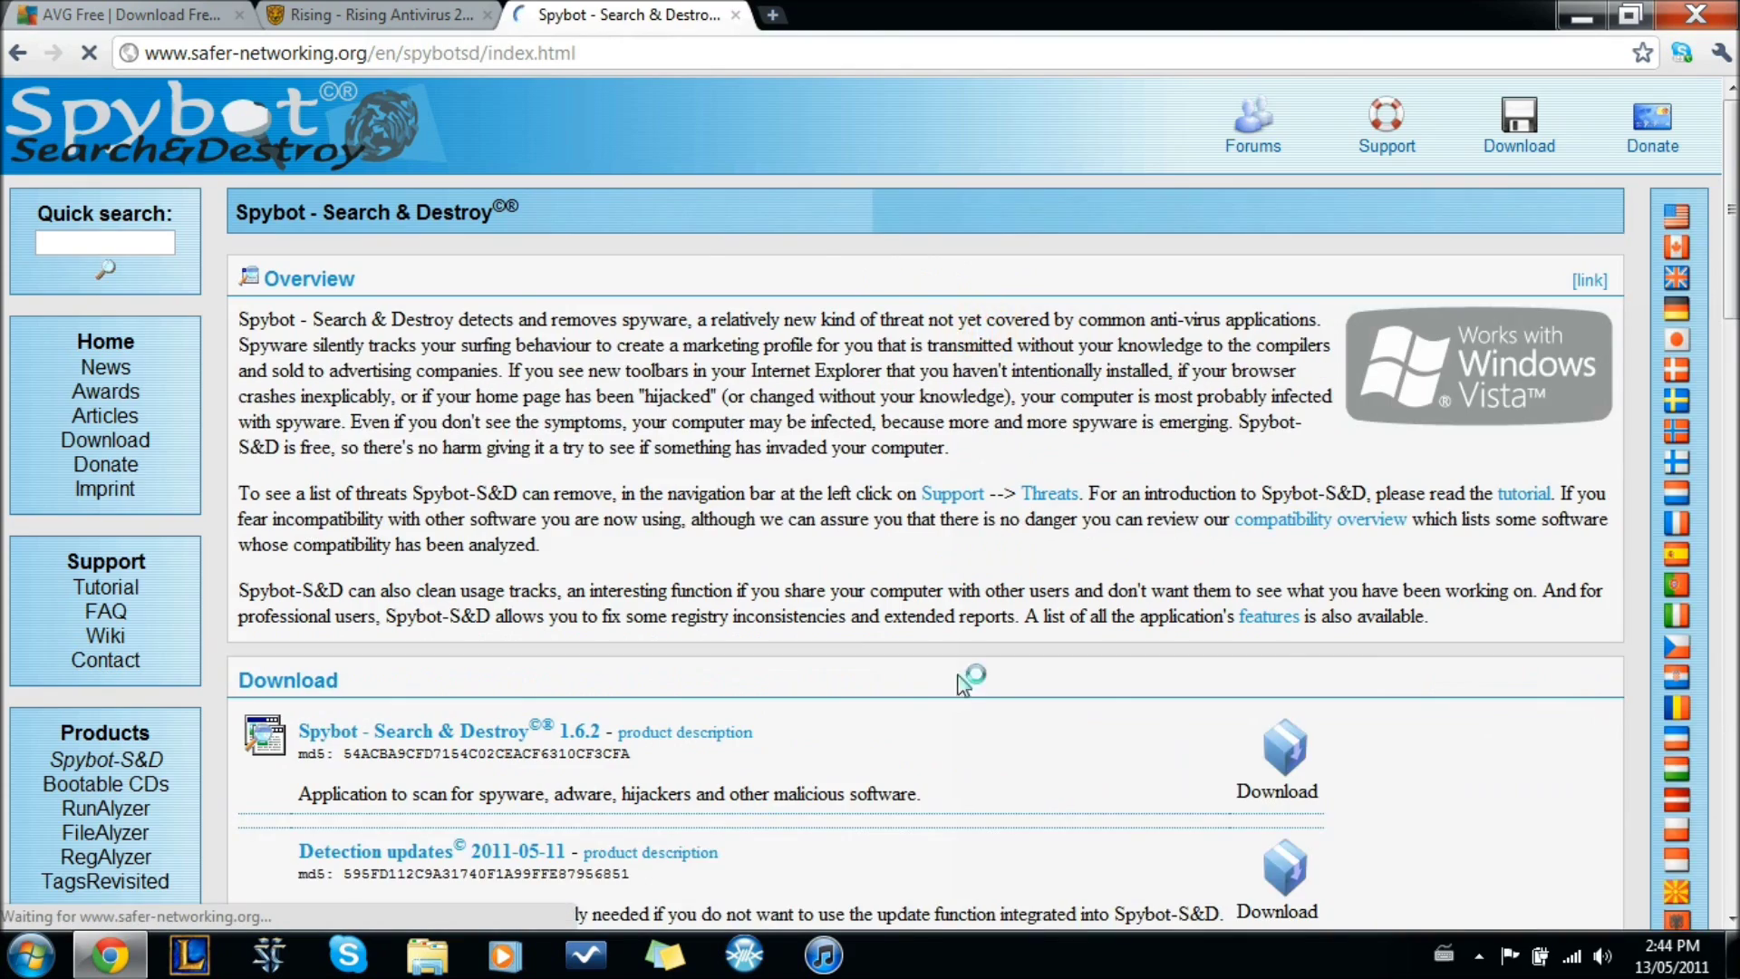
pyautogui.scroll(-3, 934, 689)
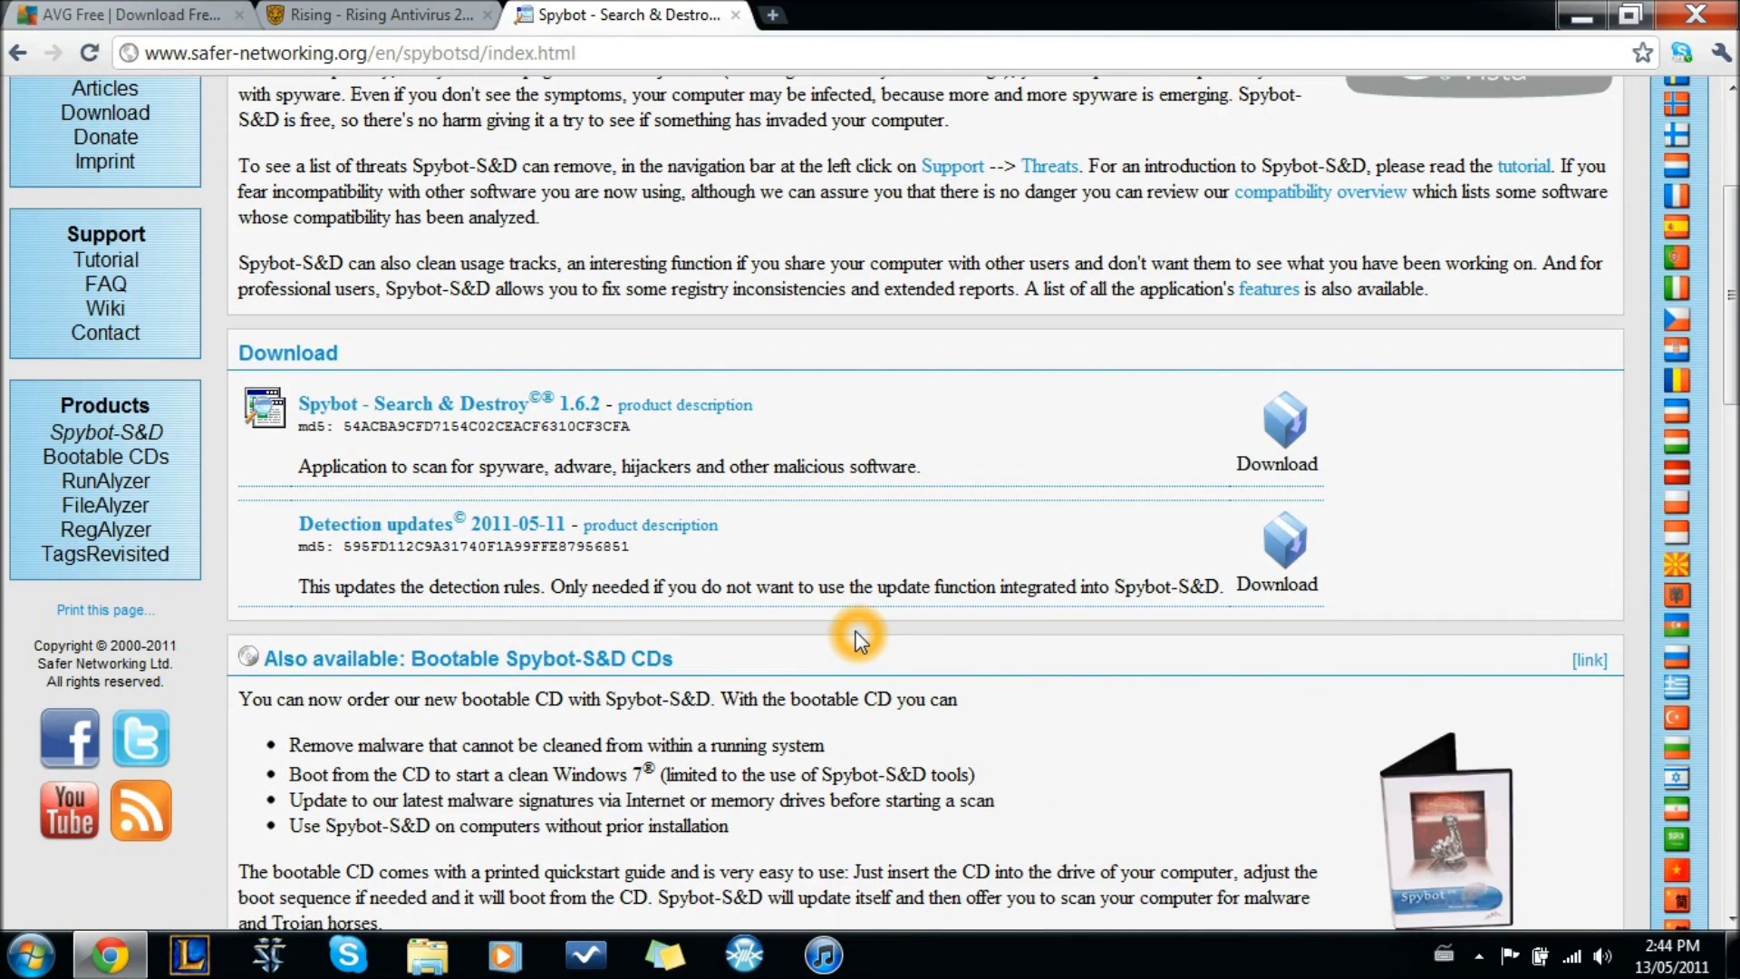
pyautogui.scroll(4, 856, 639)
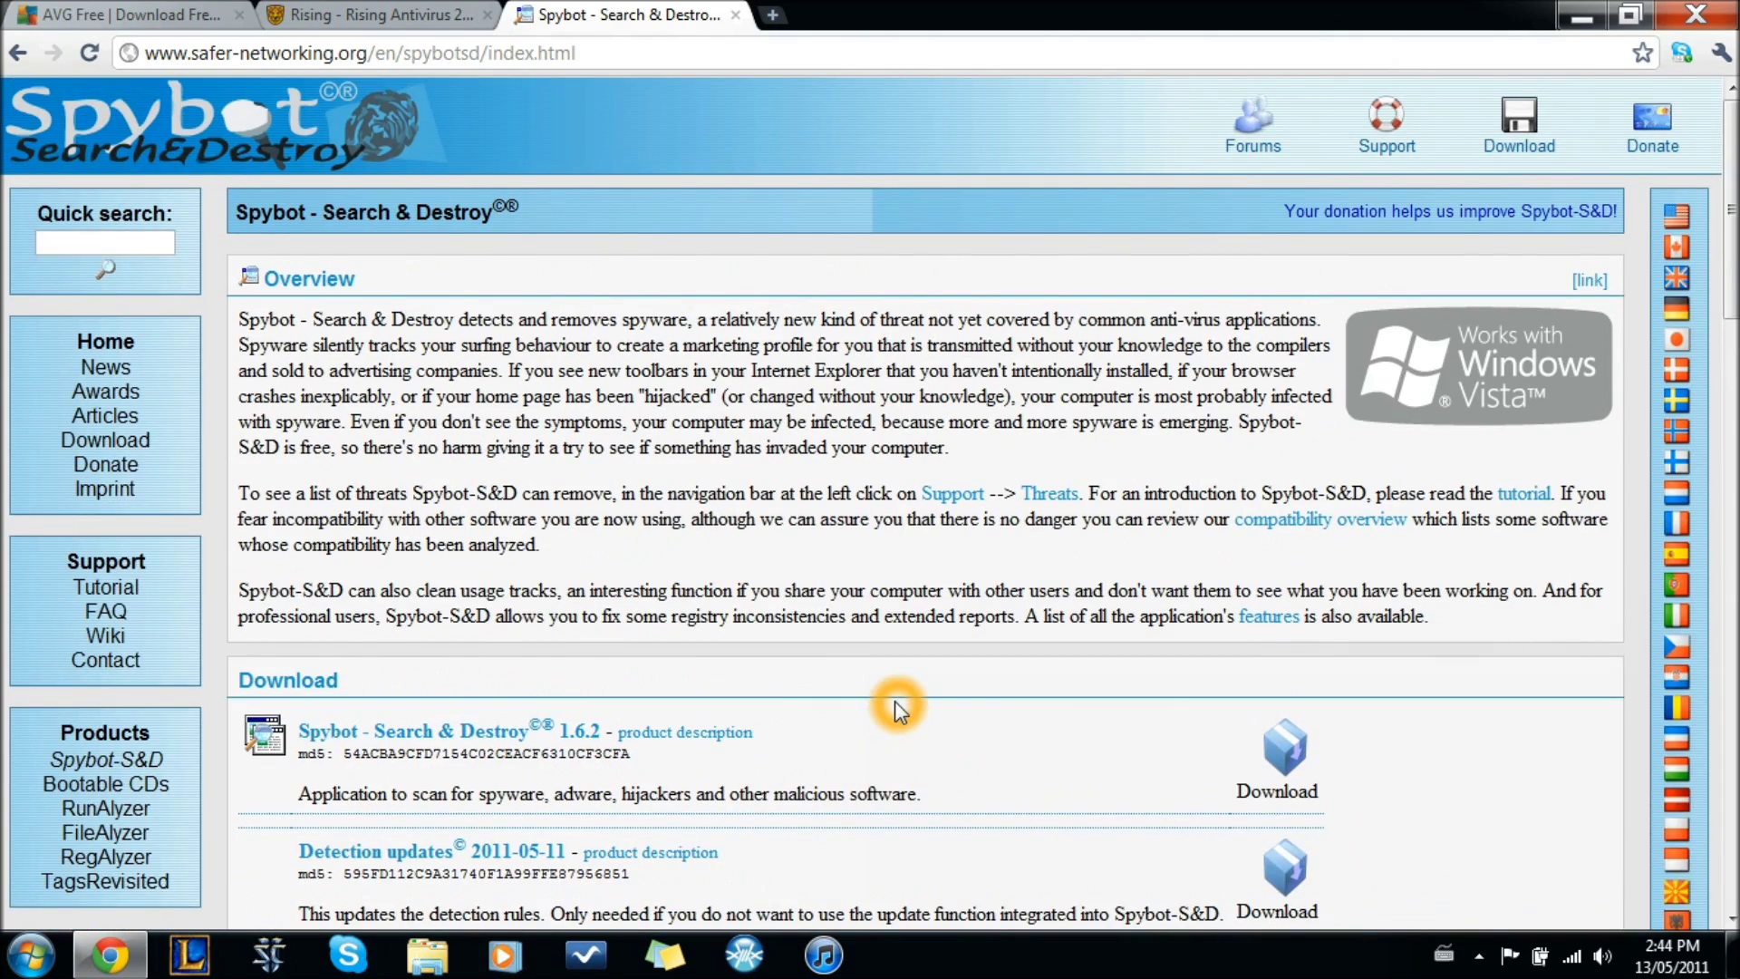
pyautogui.scroll(-3, 894, 700)
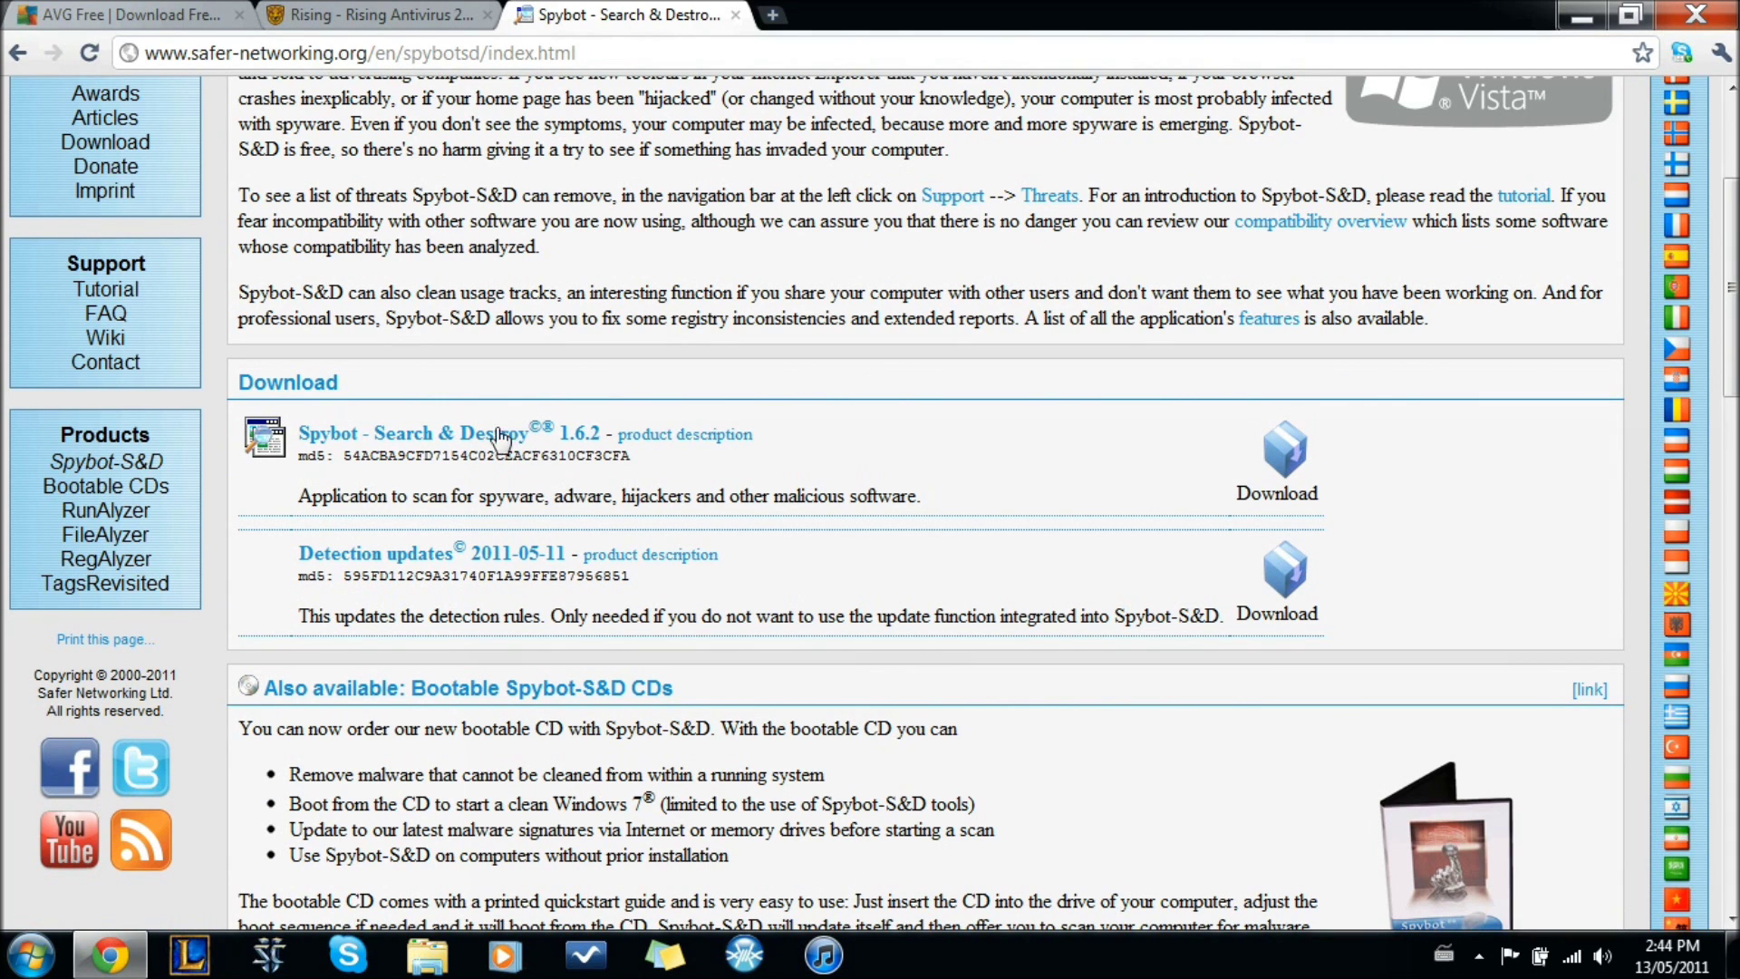
# - Pick the BN Fileforum mirror for Spybot 1.6.2 and read its listing
pyautogui.click(1261, 475)
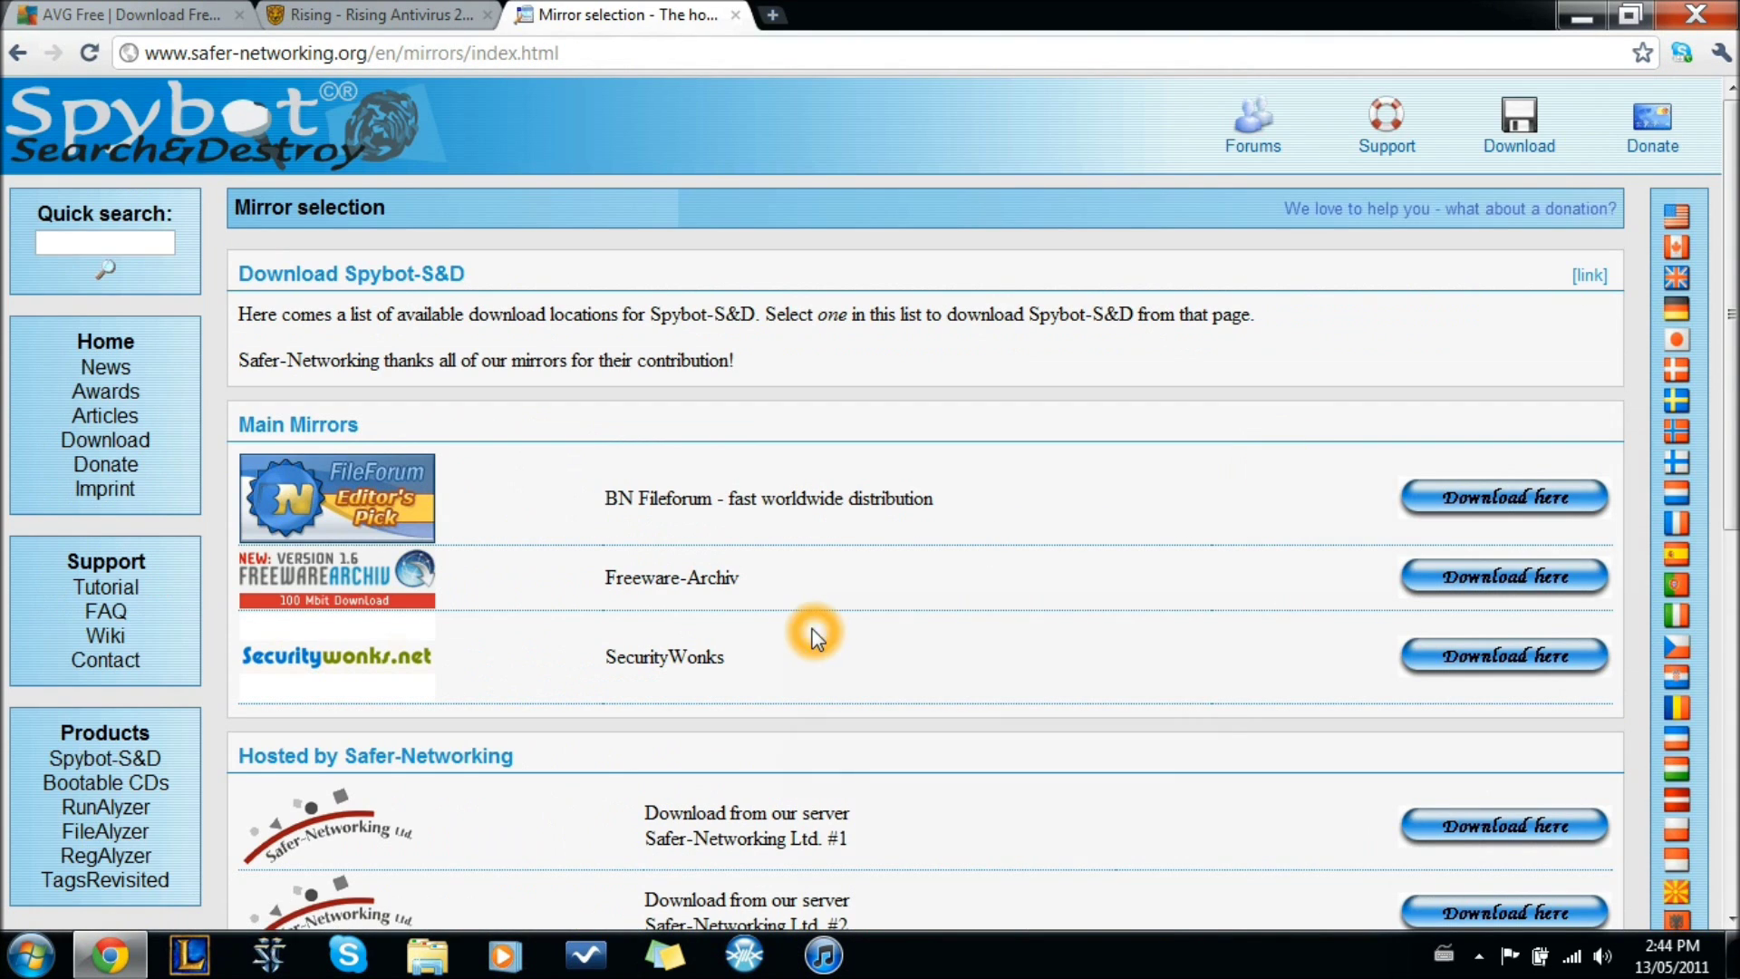
pyautogui.scroll(-2, 813, 637)
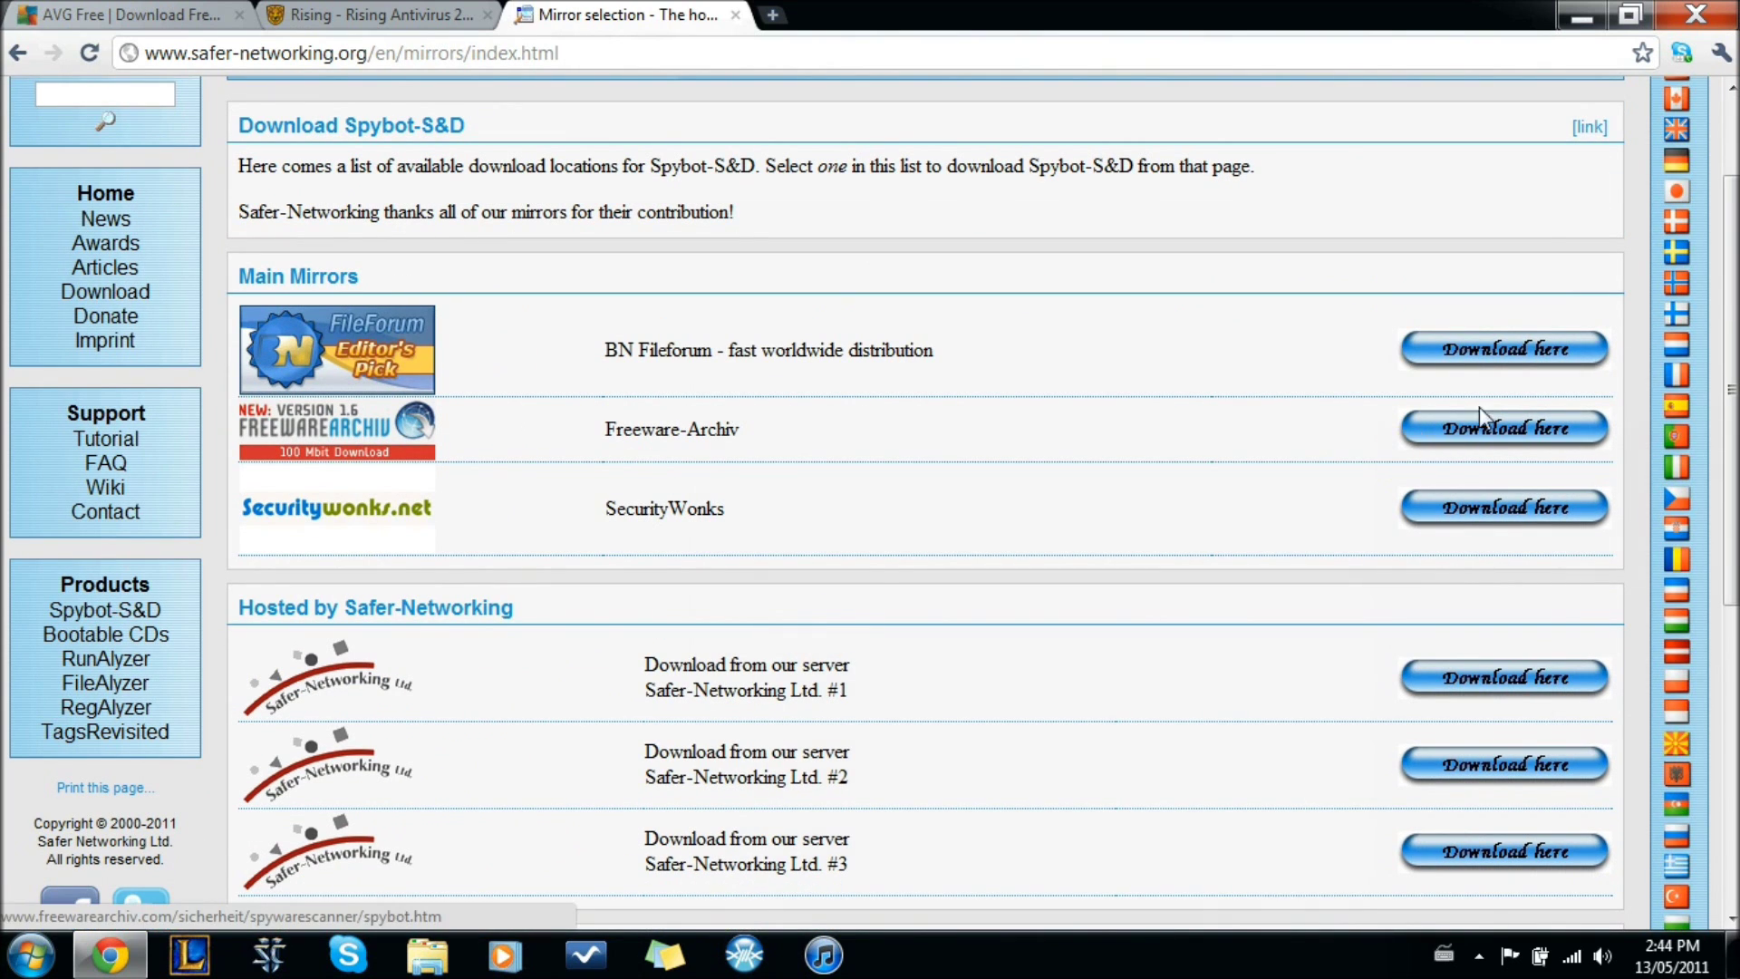
pyautogui.click(1509, 358)
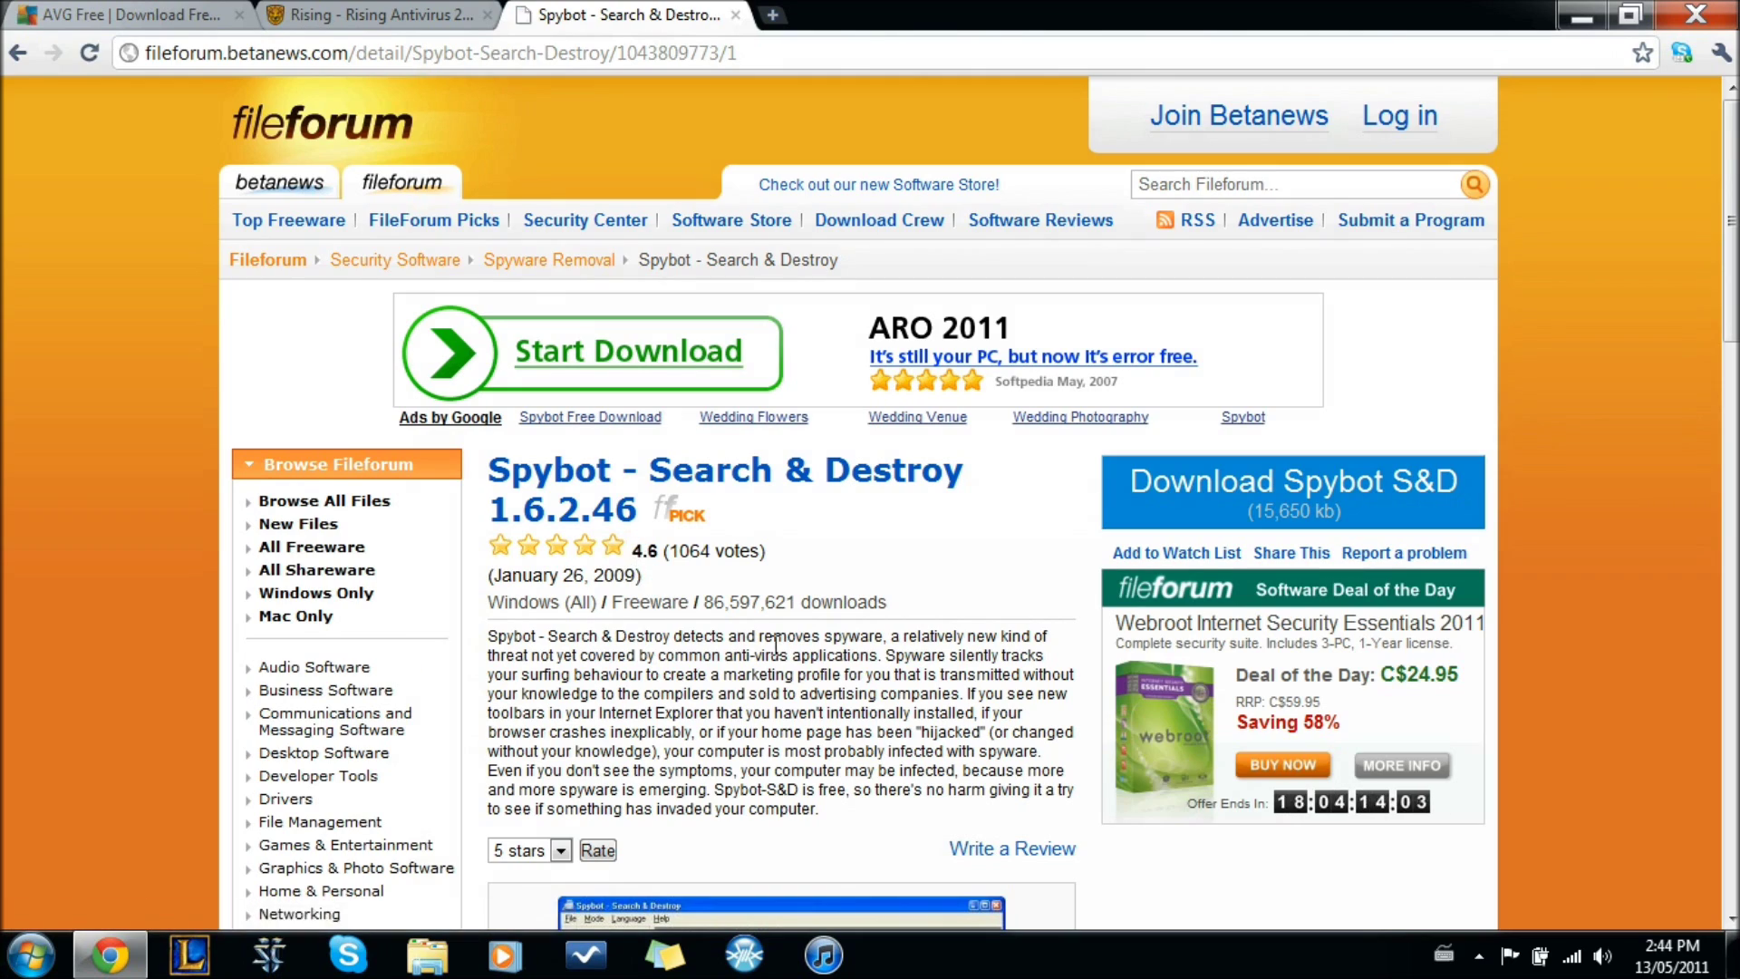
pyautogui.scroll(-3, 790, 599)
pyautogui.scroll(-12, 787, 747)
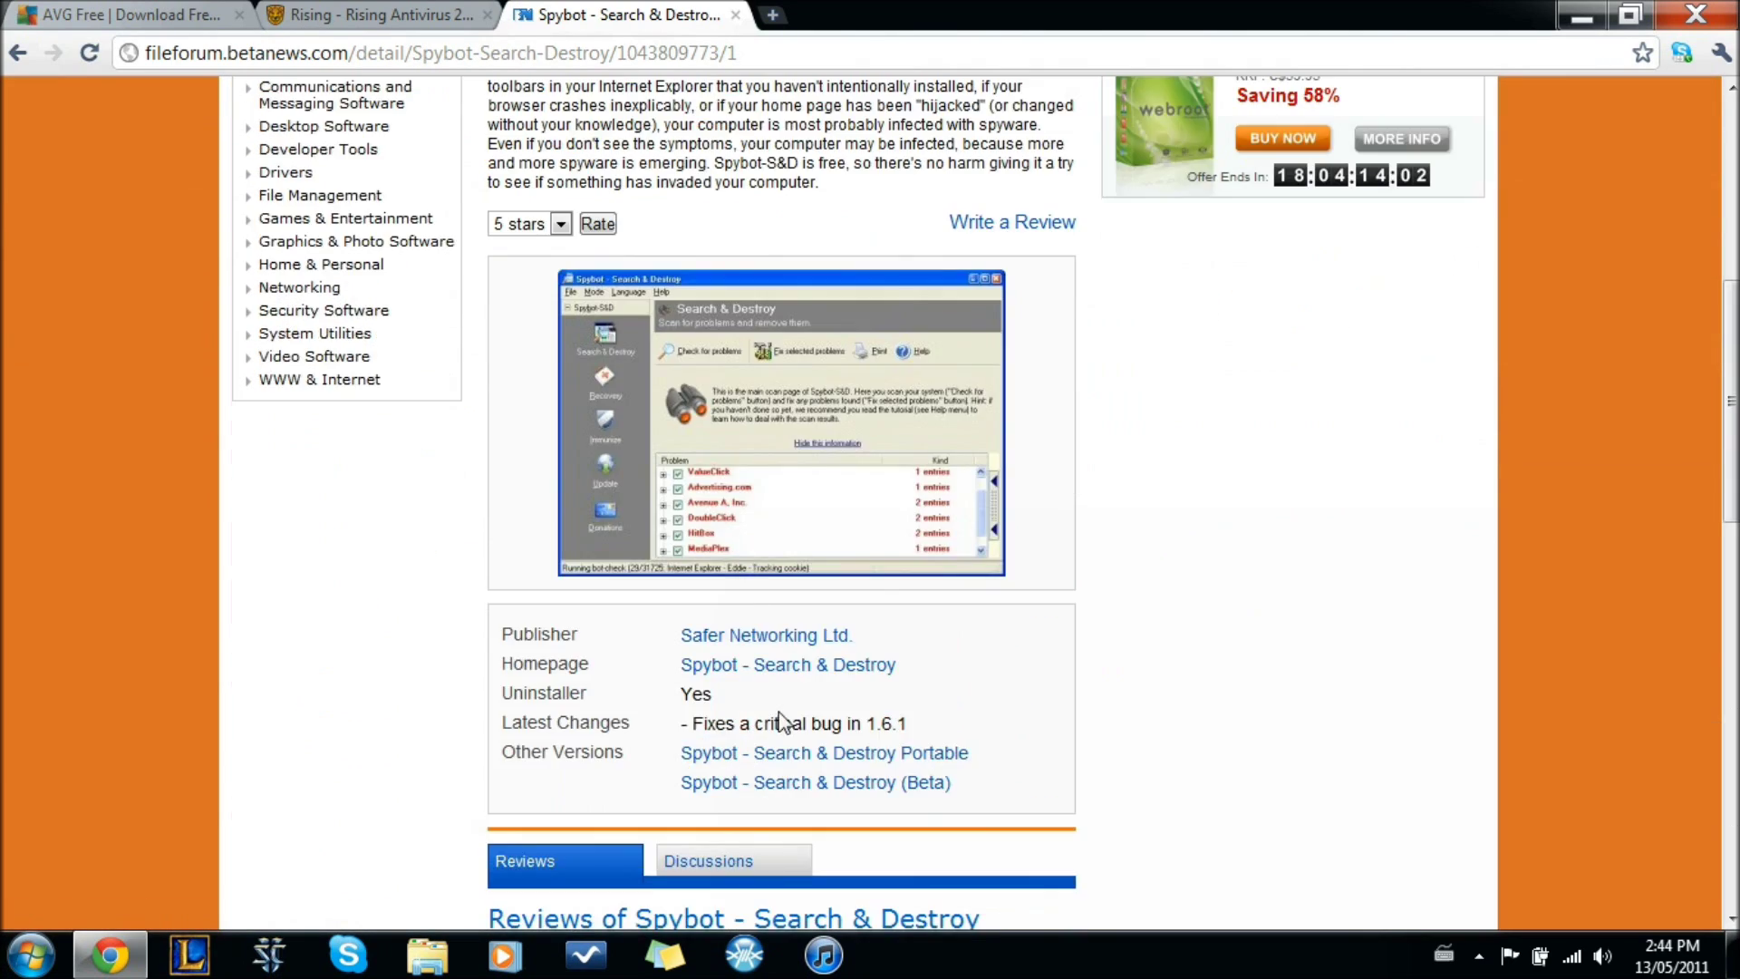
pyautogui.scroll(15, 787, 748)
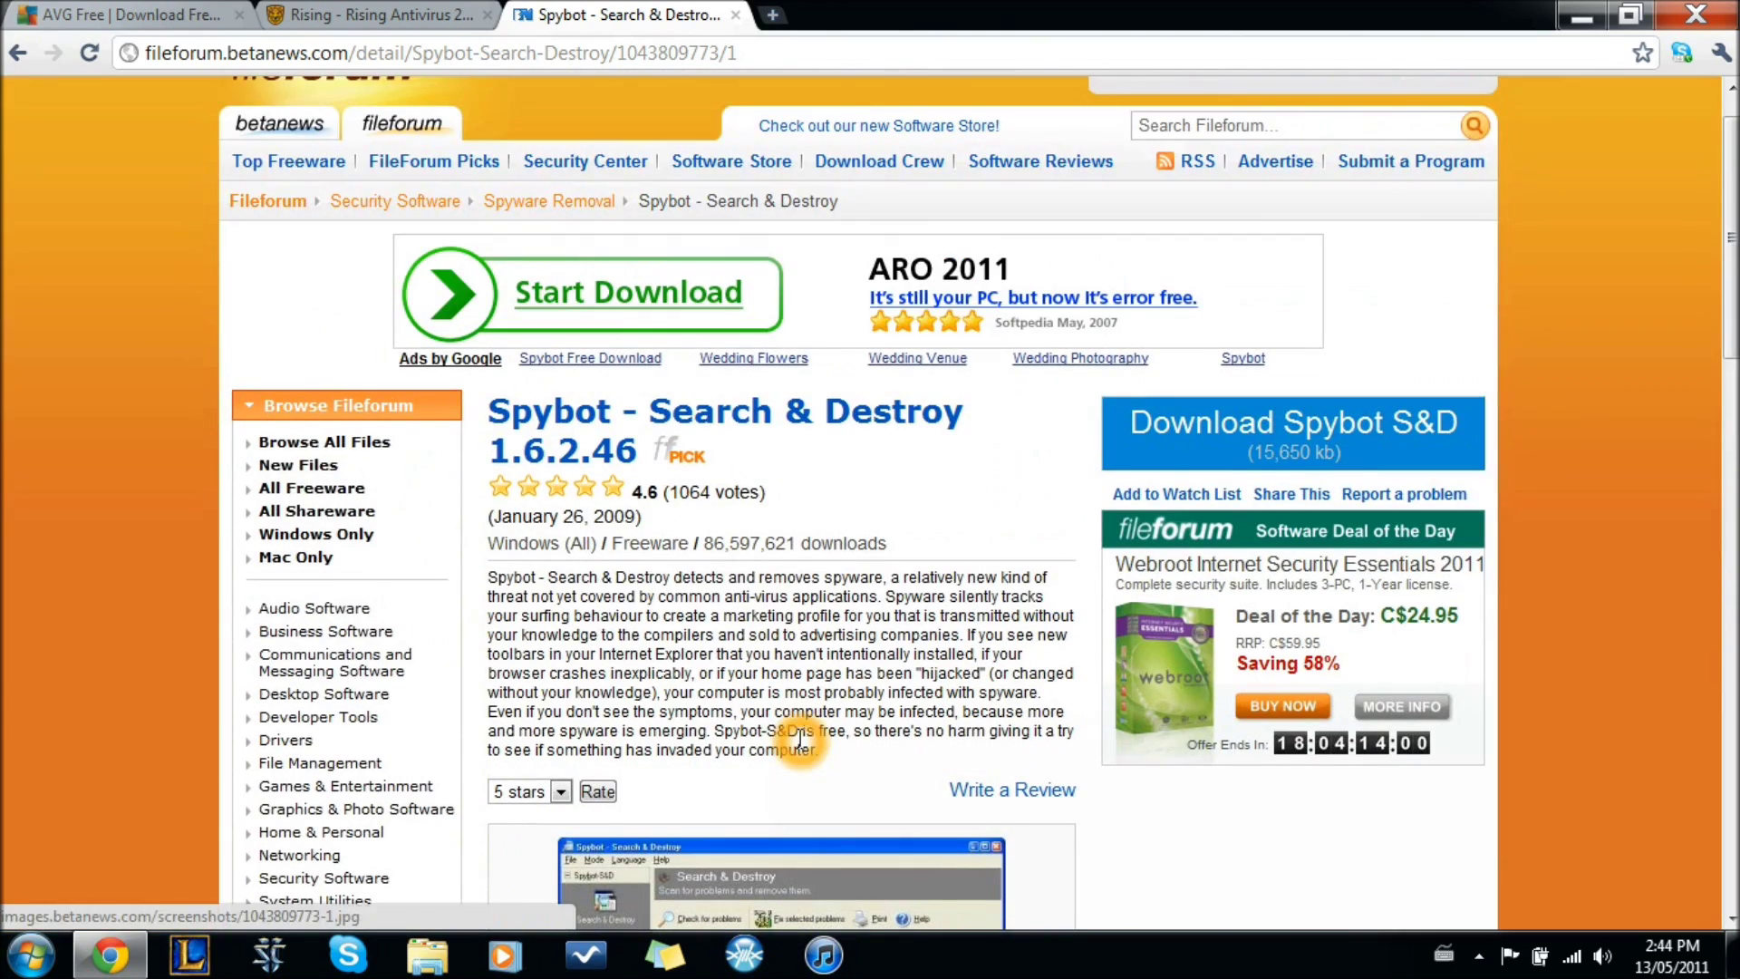
# - Download and run spybotsd162.exe, accepting English as the setup language
pyautogui.click(1269, 451)
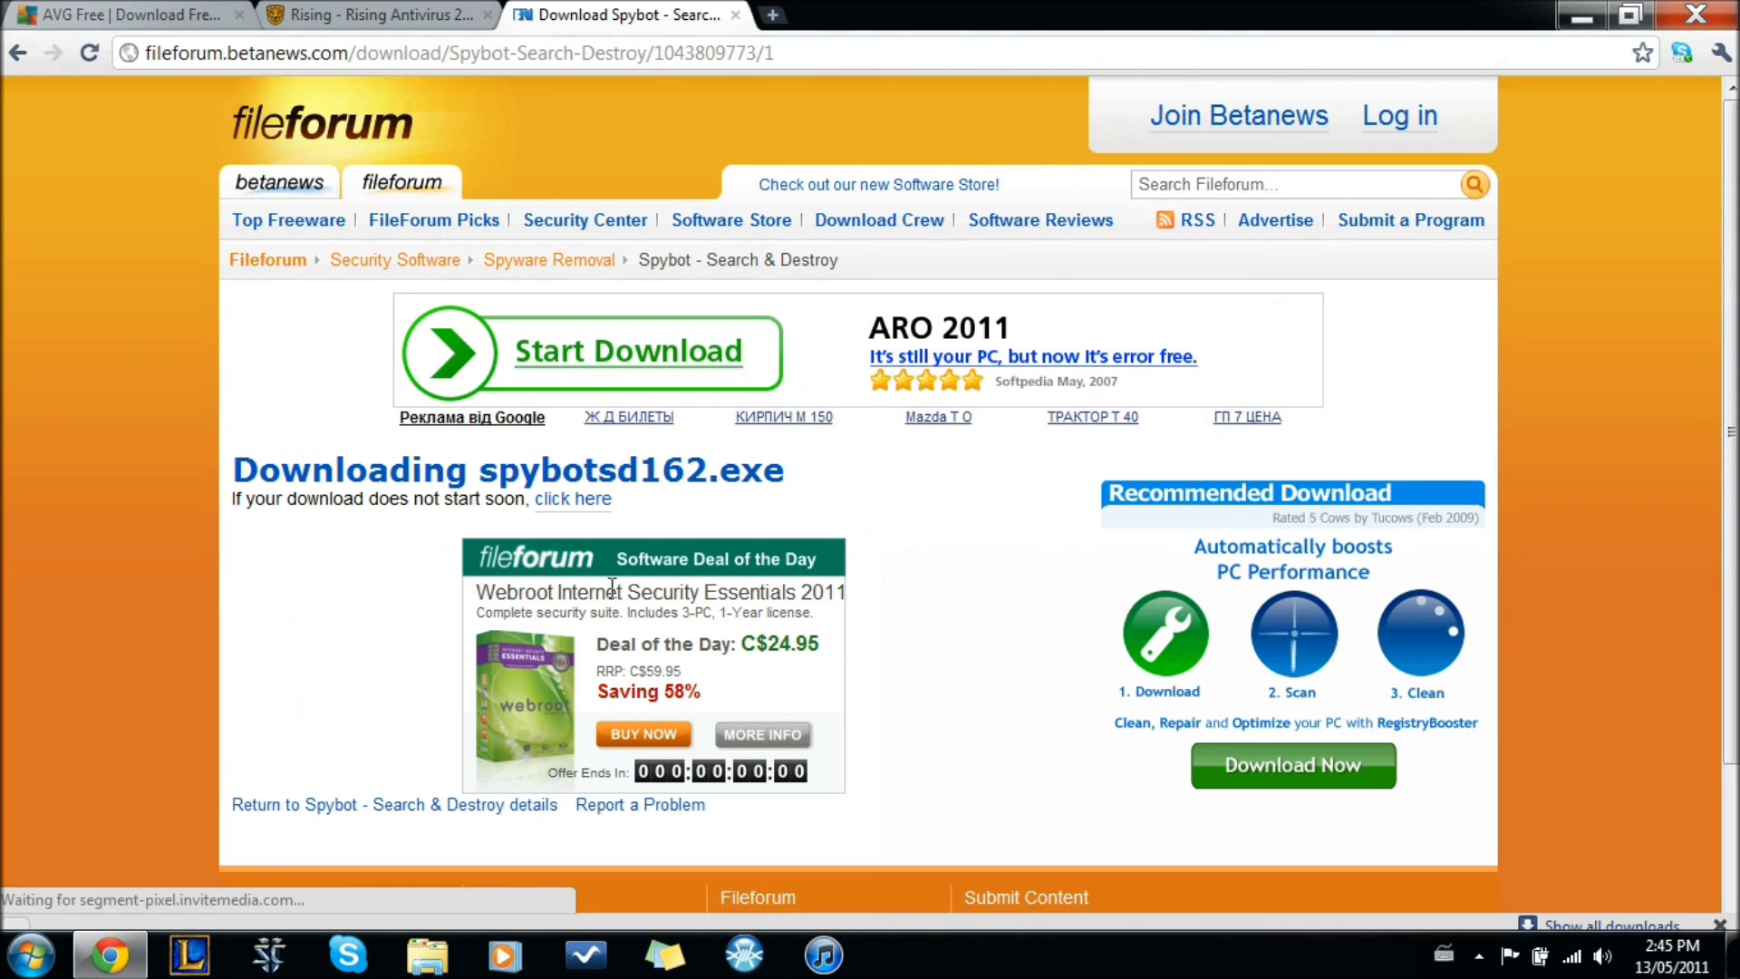
pyautogui.click(410, 902)
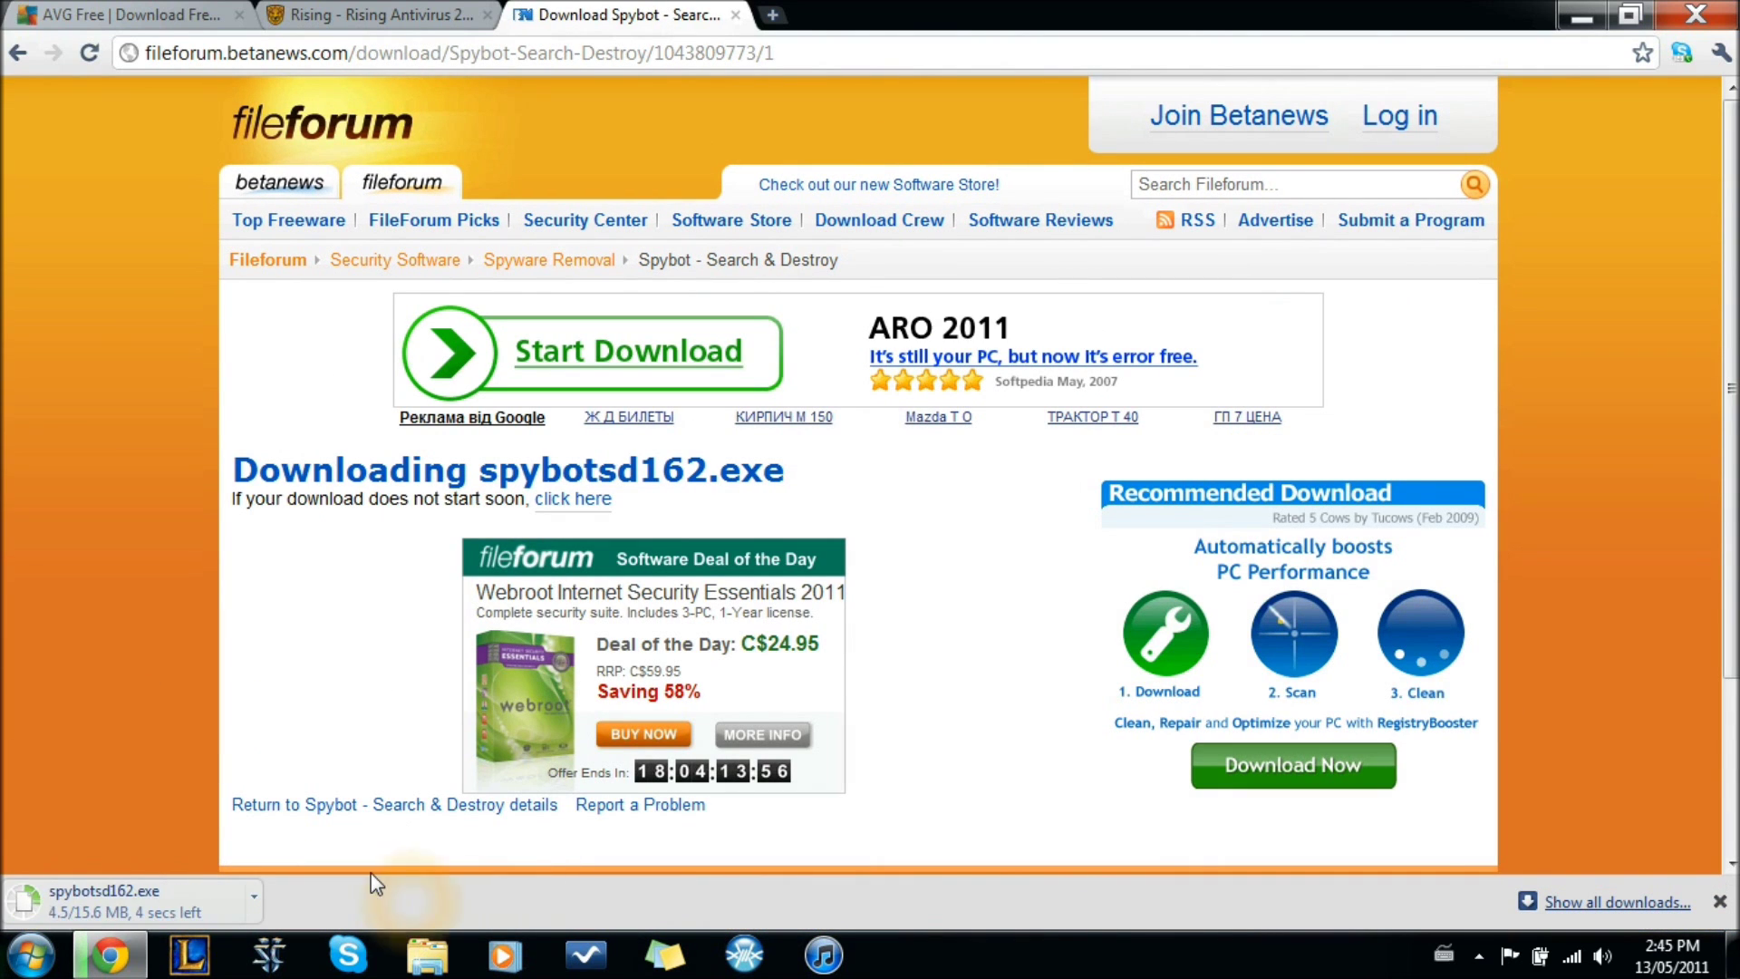
pyautogui.click(178, 908)
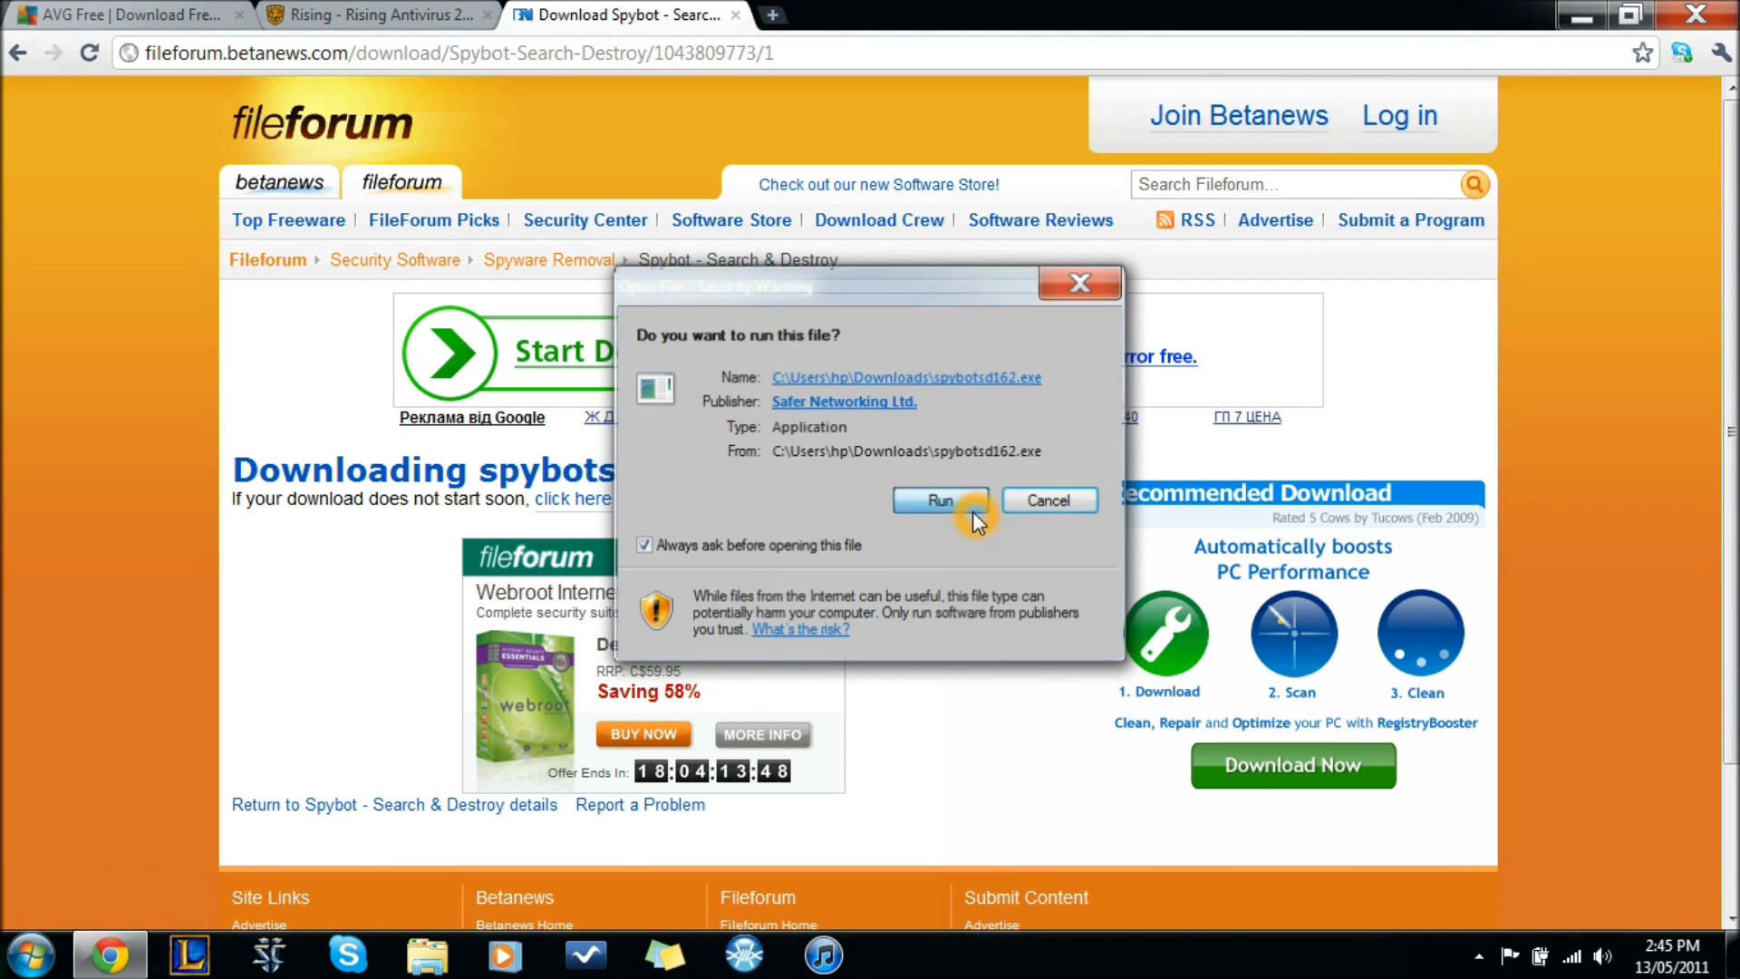
pyautogui.click(970, 508)
pyautogui.click(923, 540)
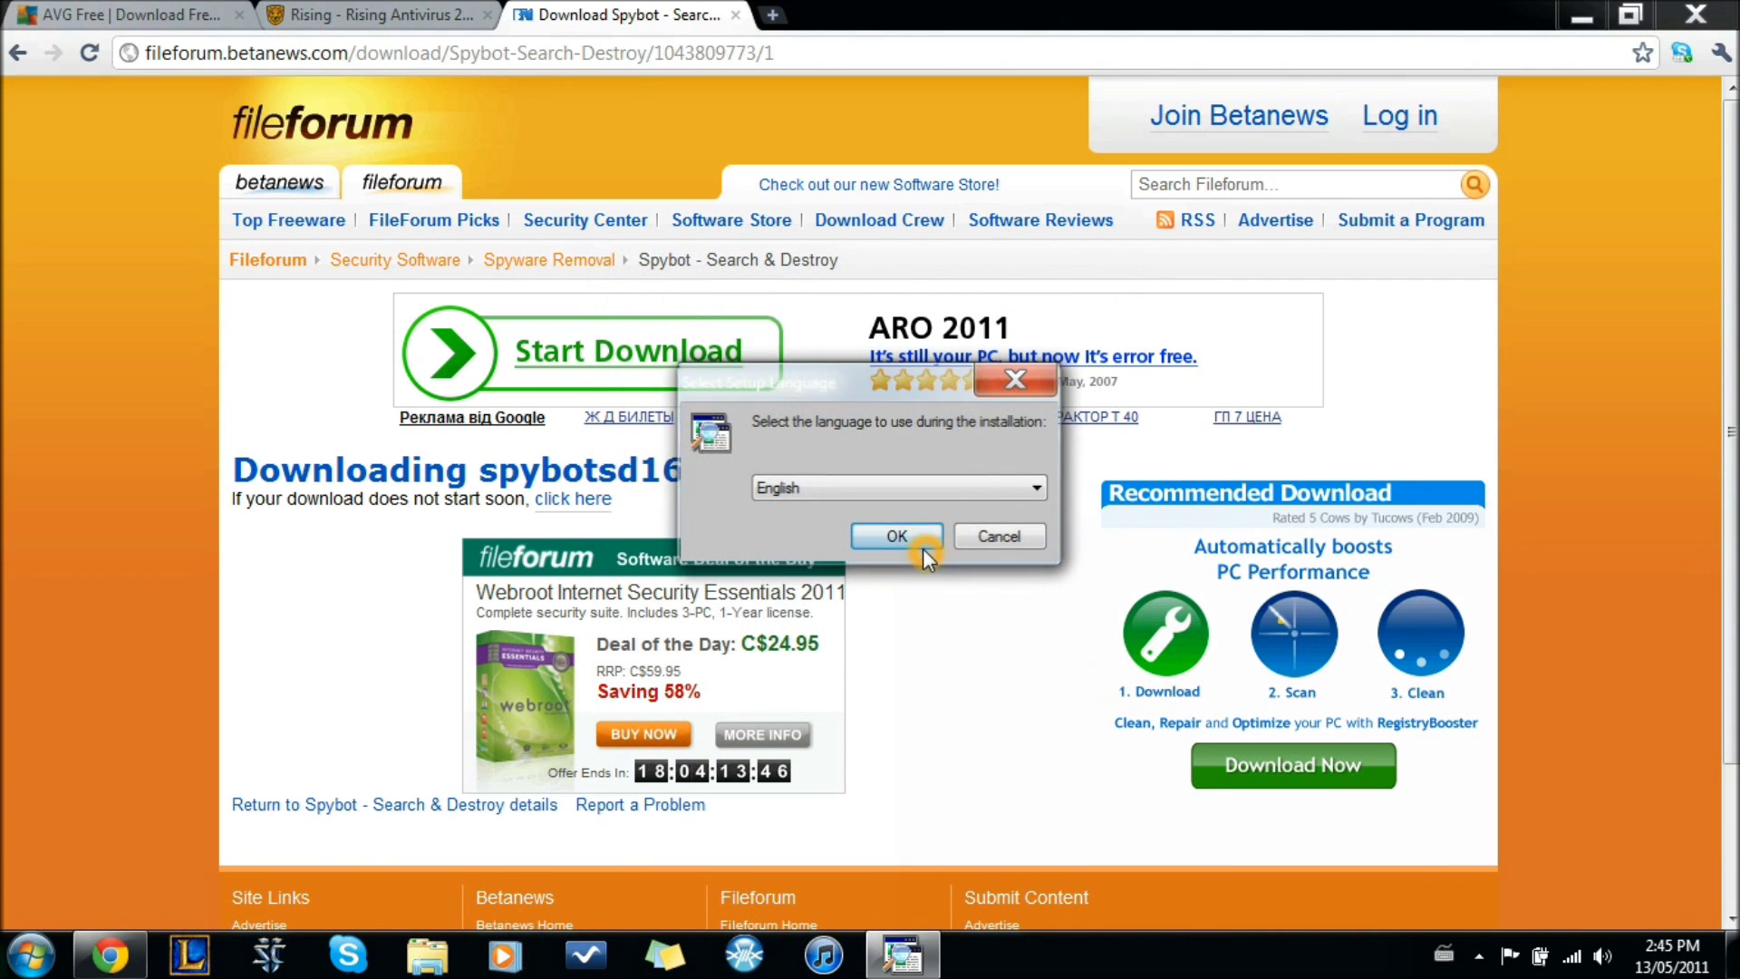
# - Exit Spybot setup at the license agreement and launch Spybot - Search & Destroy
pyautogui.click(1003, 682)
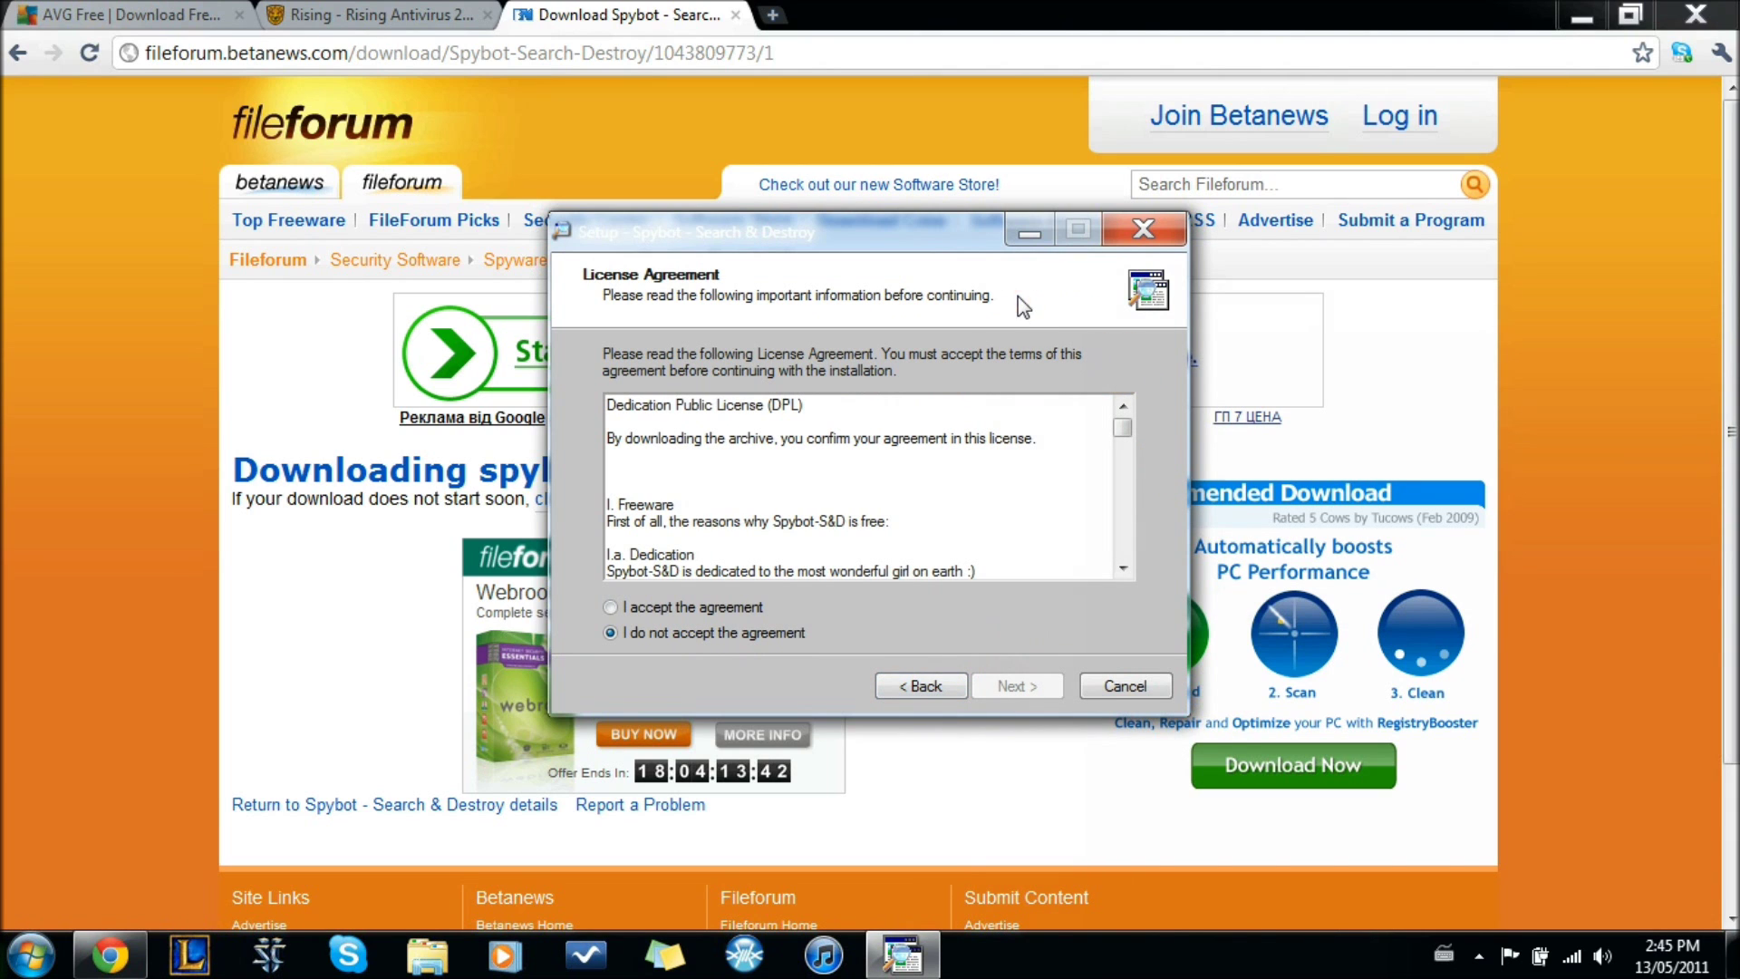
pyautogui.click(1166, 237)
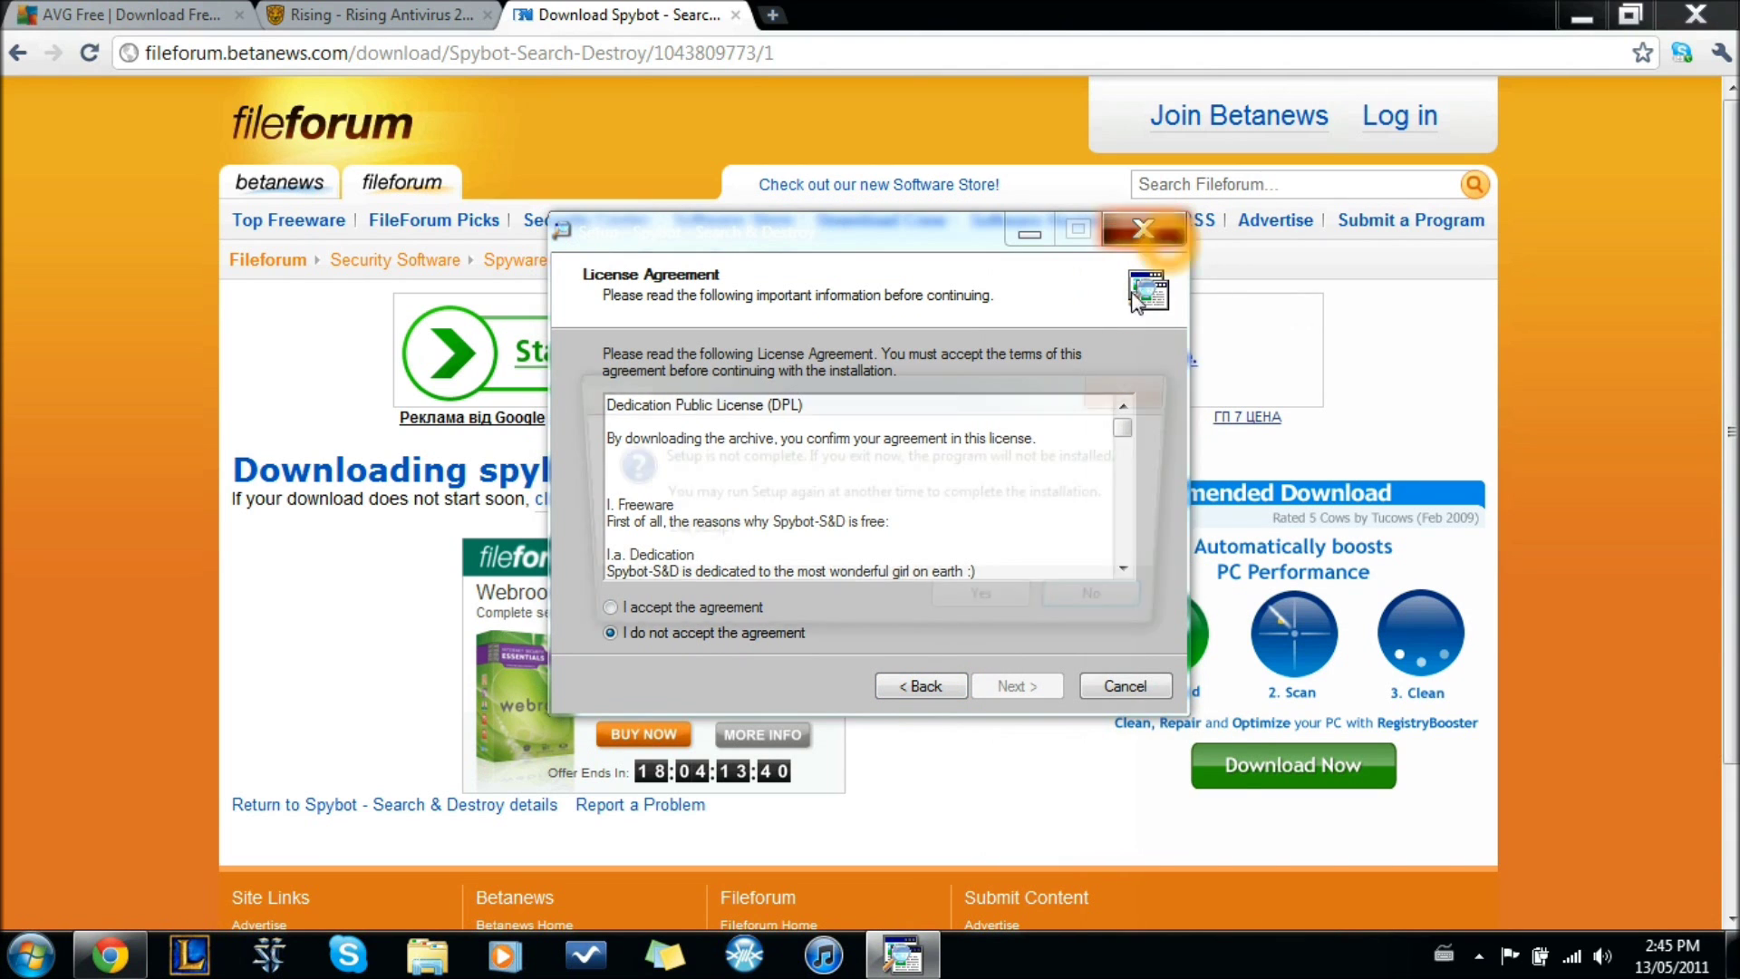
pyautogui.click(1006, 617)
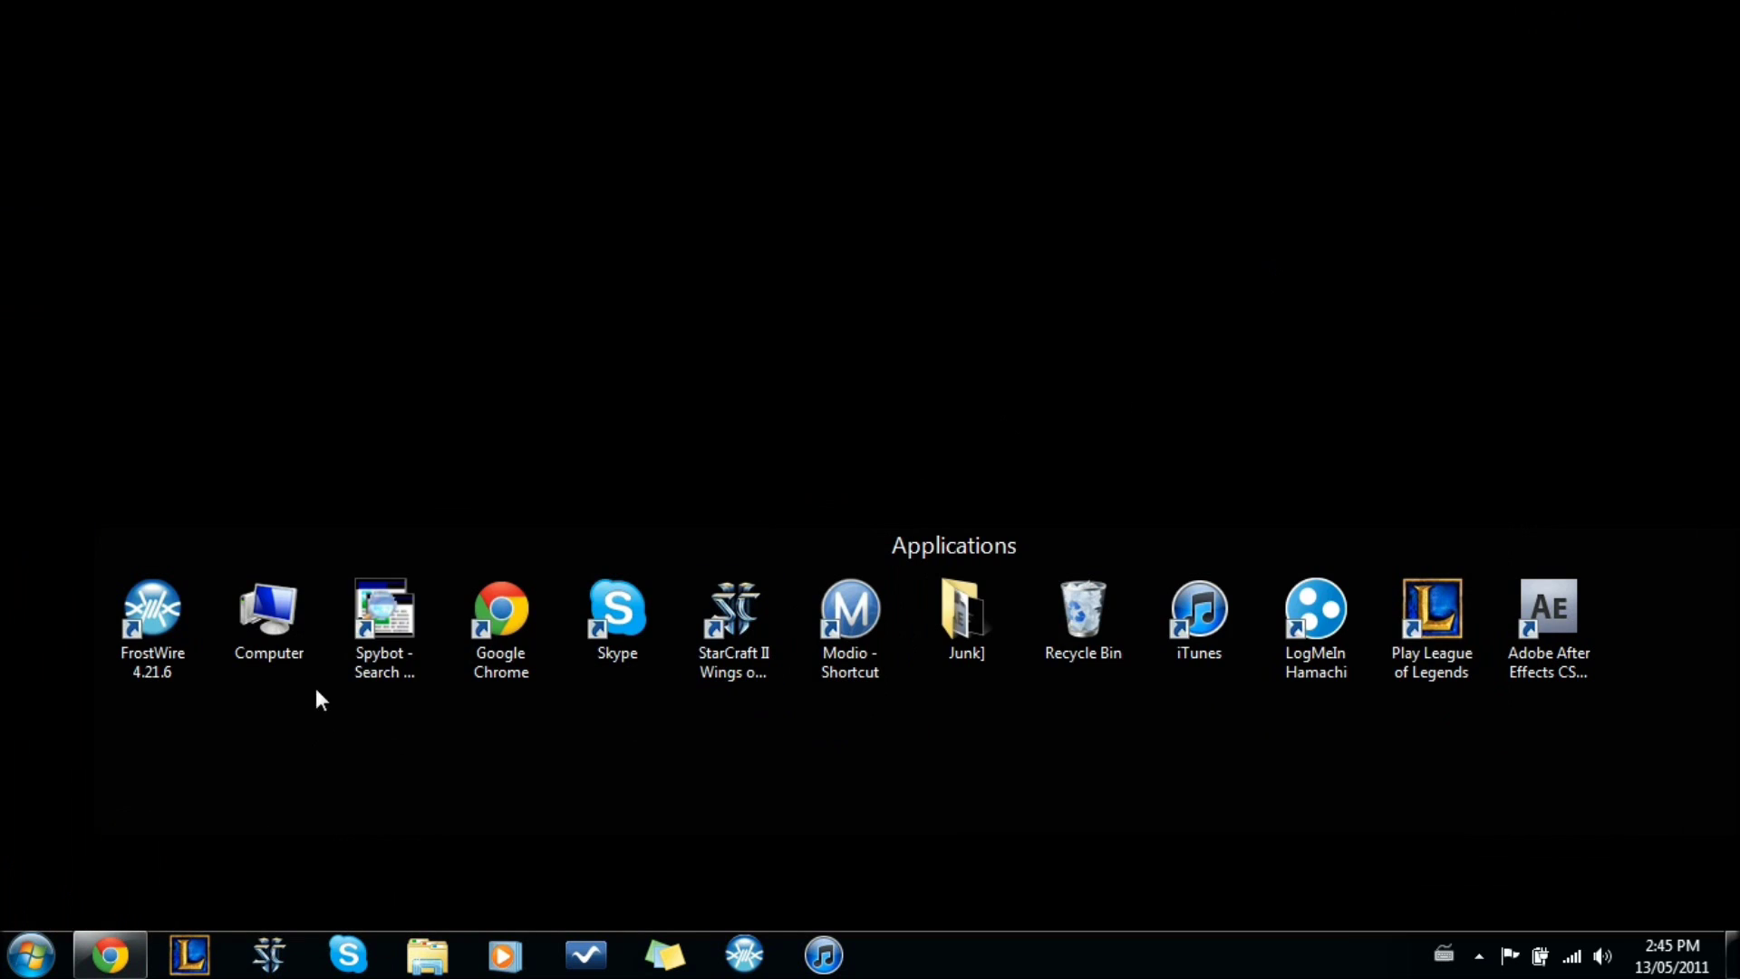
pyautogui.doubleClick(352, 602)
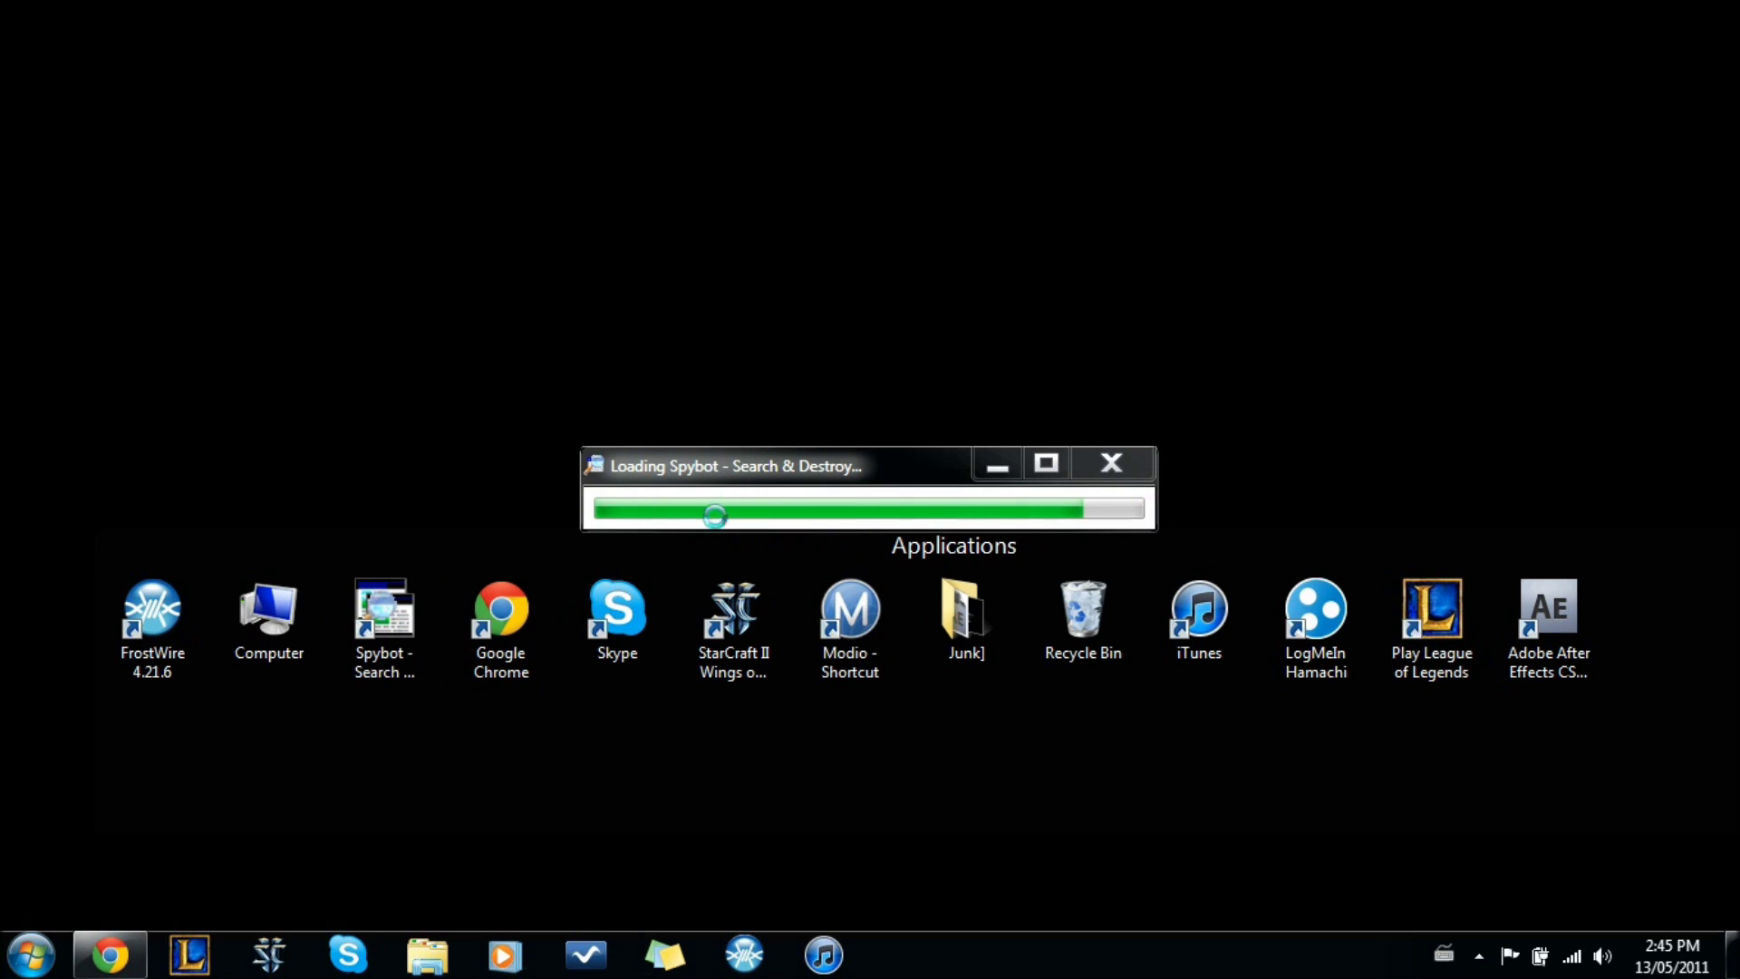
# - Launch Spybot - Search & Destroy 1.6.2 from its desktop shortcut and let it finish loading
pyautogui.click(645, 468)
pyautogui.click(638, 475)
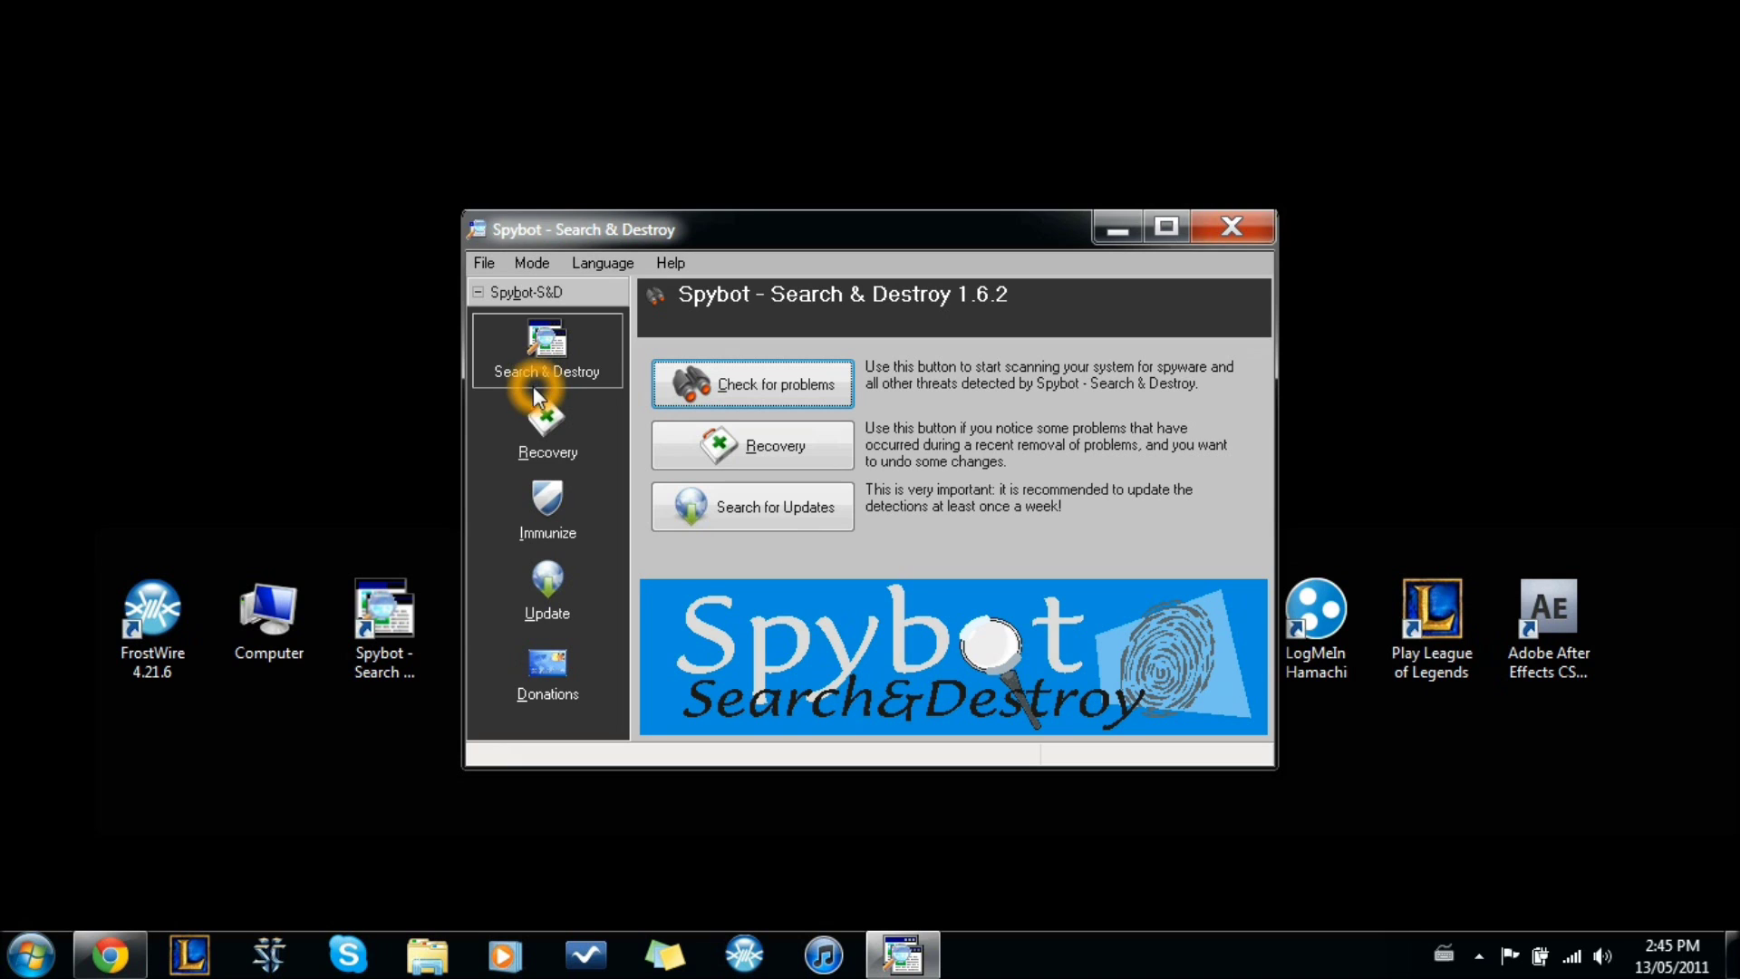
# - Run the Immunize check, confirming all 136095 items are protected with 0 unprotected
pyautogui.click(547, 532)
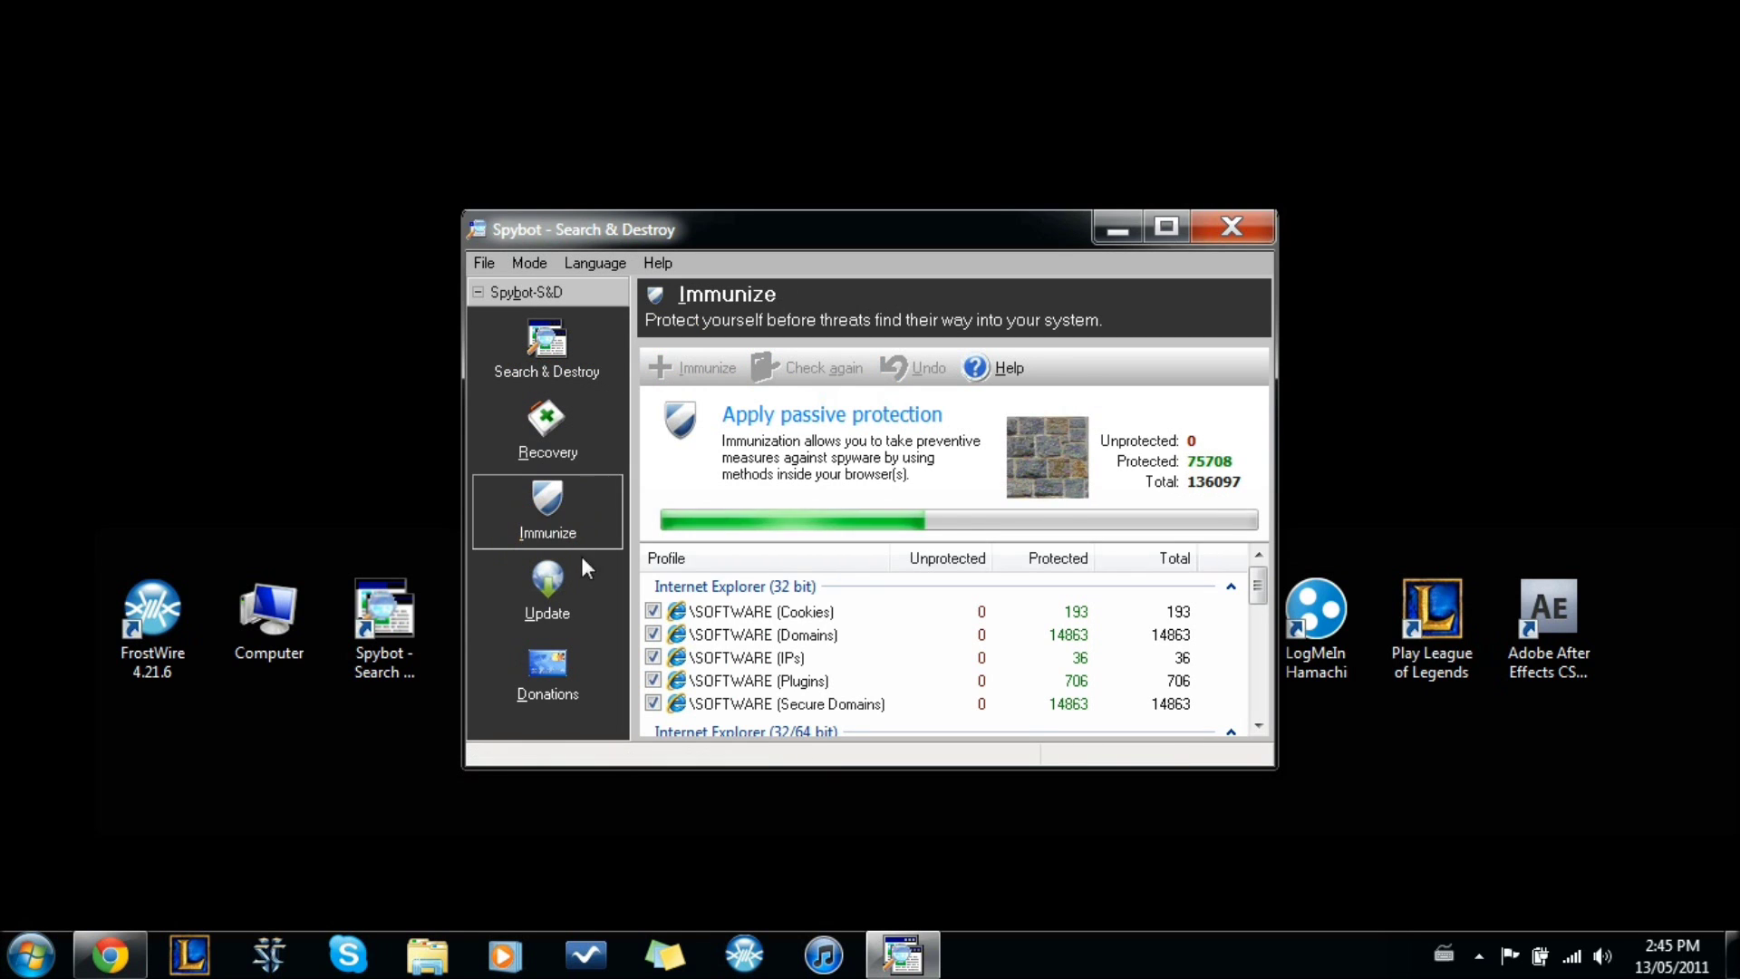
pyautogui.click(739, 599)
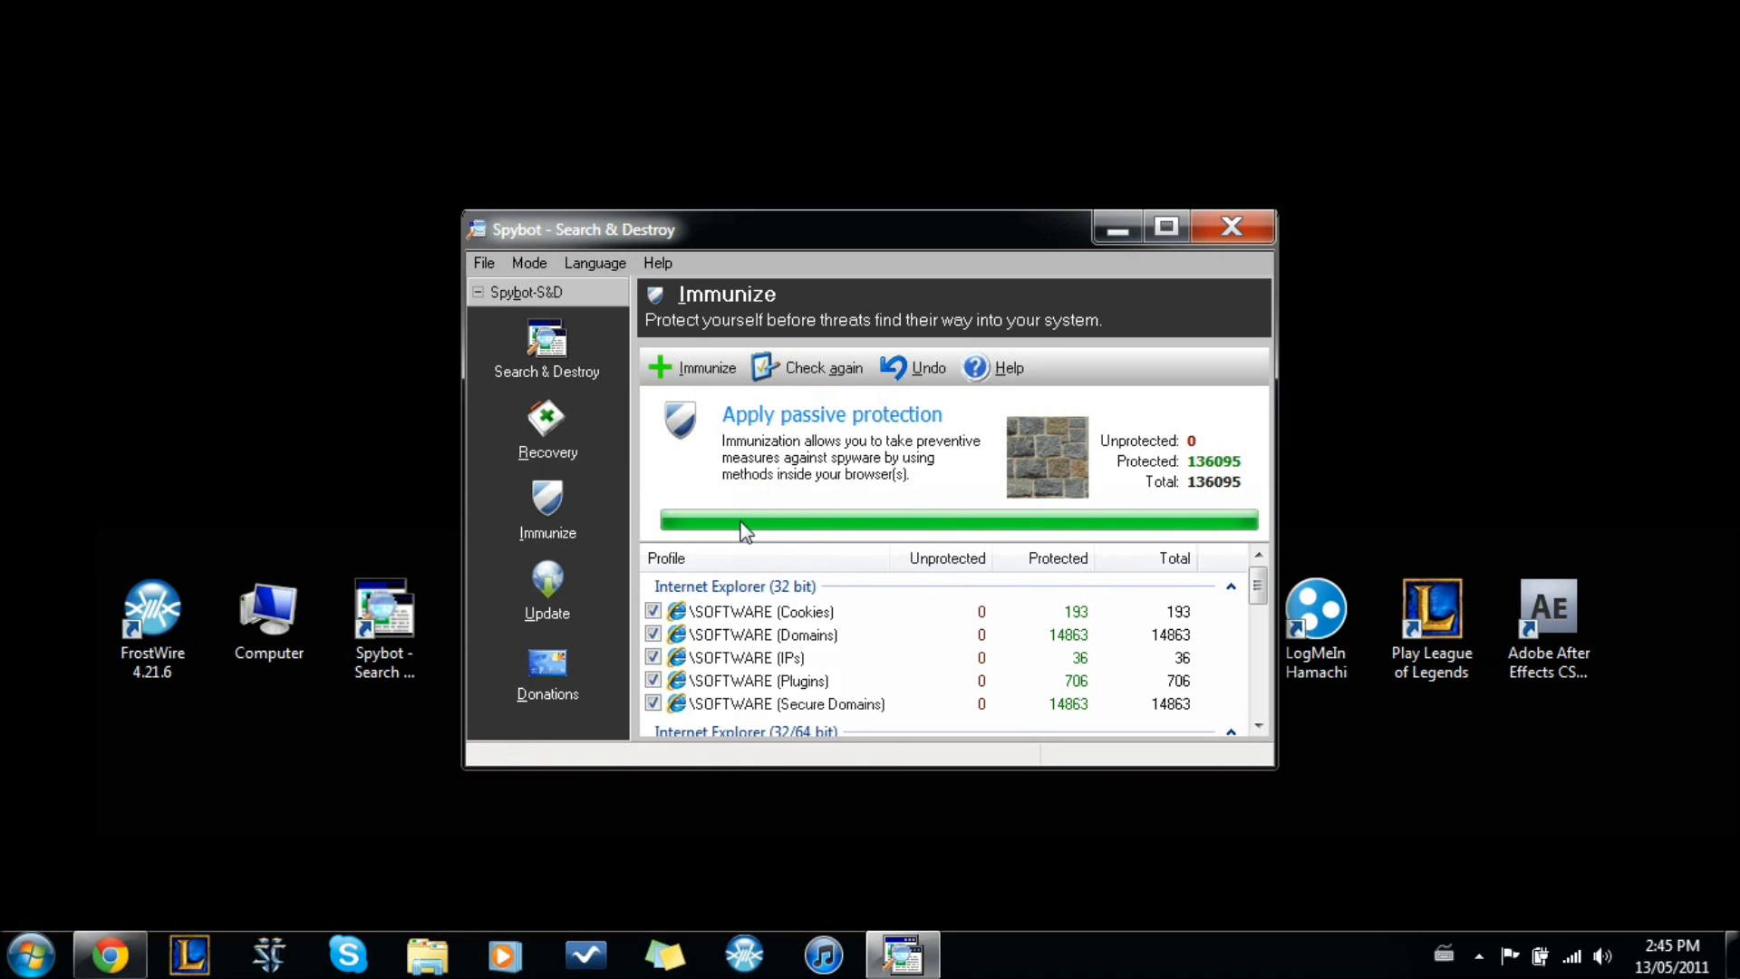
pyautogui.click(555, 510)
pyautogui.click(753, 467)
pyautogui.click(863, 457)
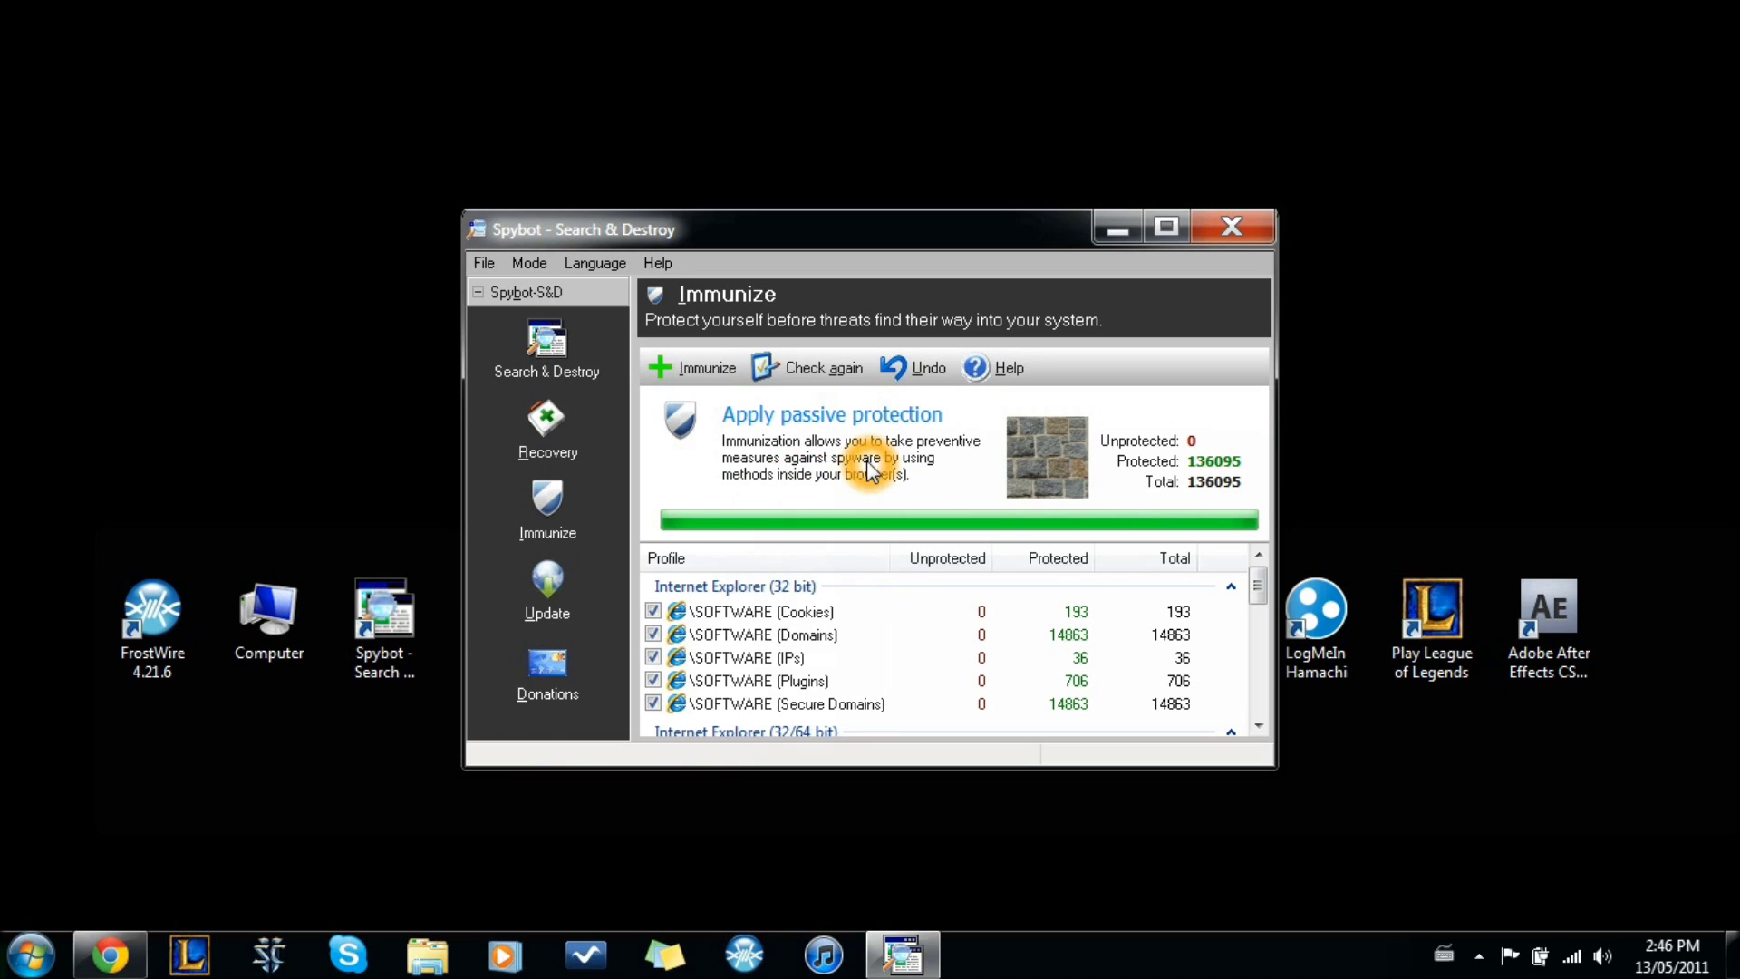
pyautogui.click(767, 489)
pyautogui.click(863, 514)
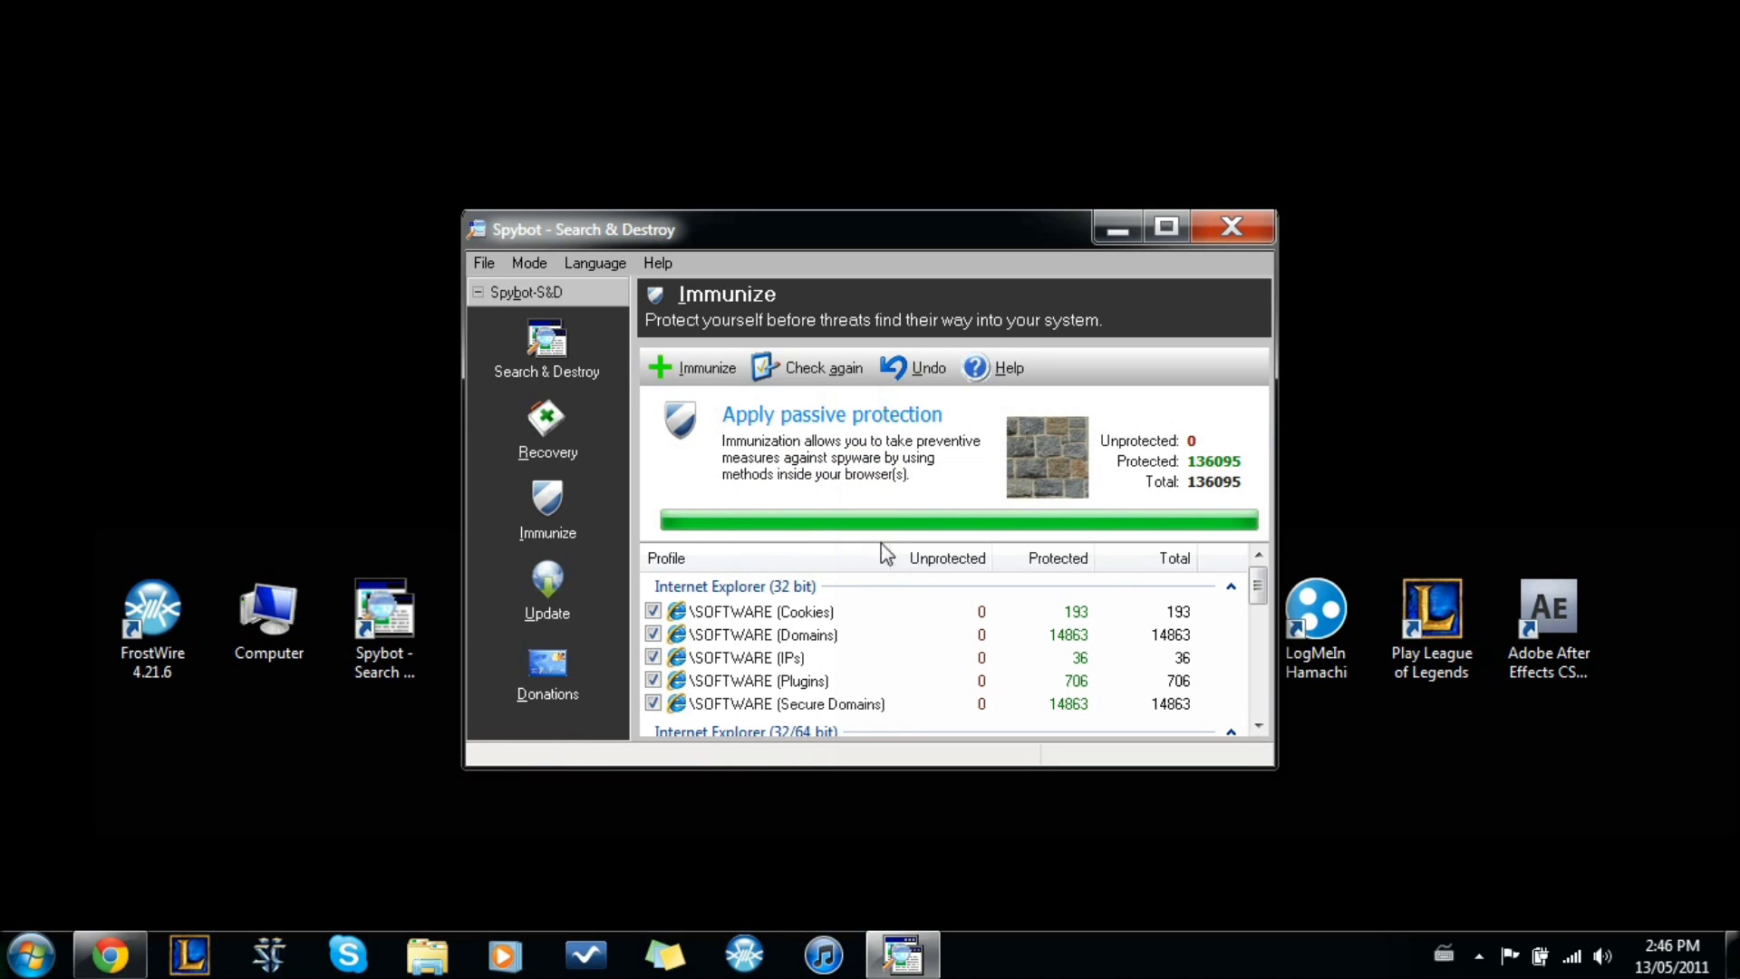
# - Go back to the Search & Destroy scan page with its empty problem list
pyautogui.click(932, 605)
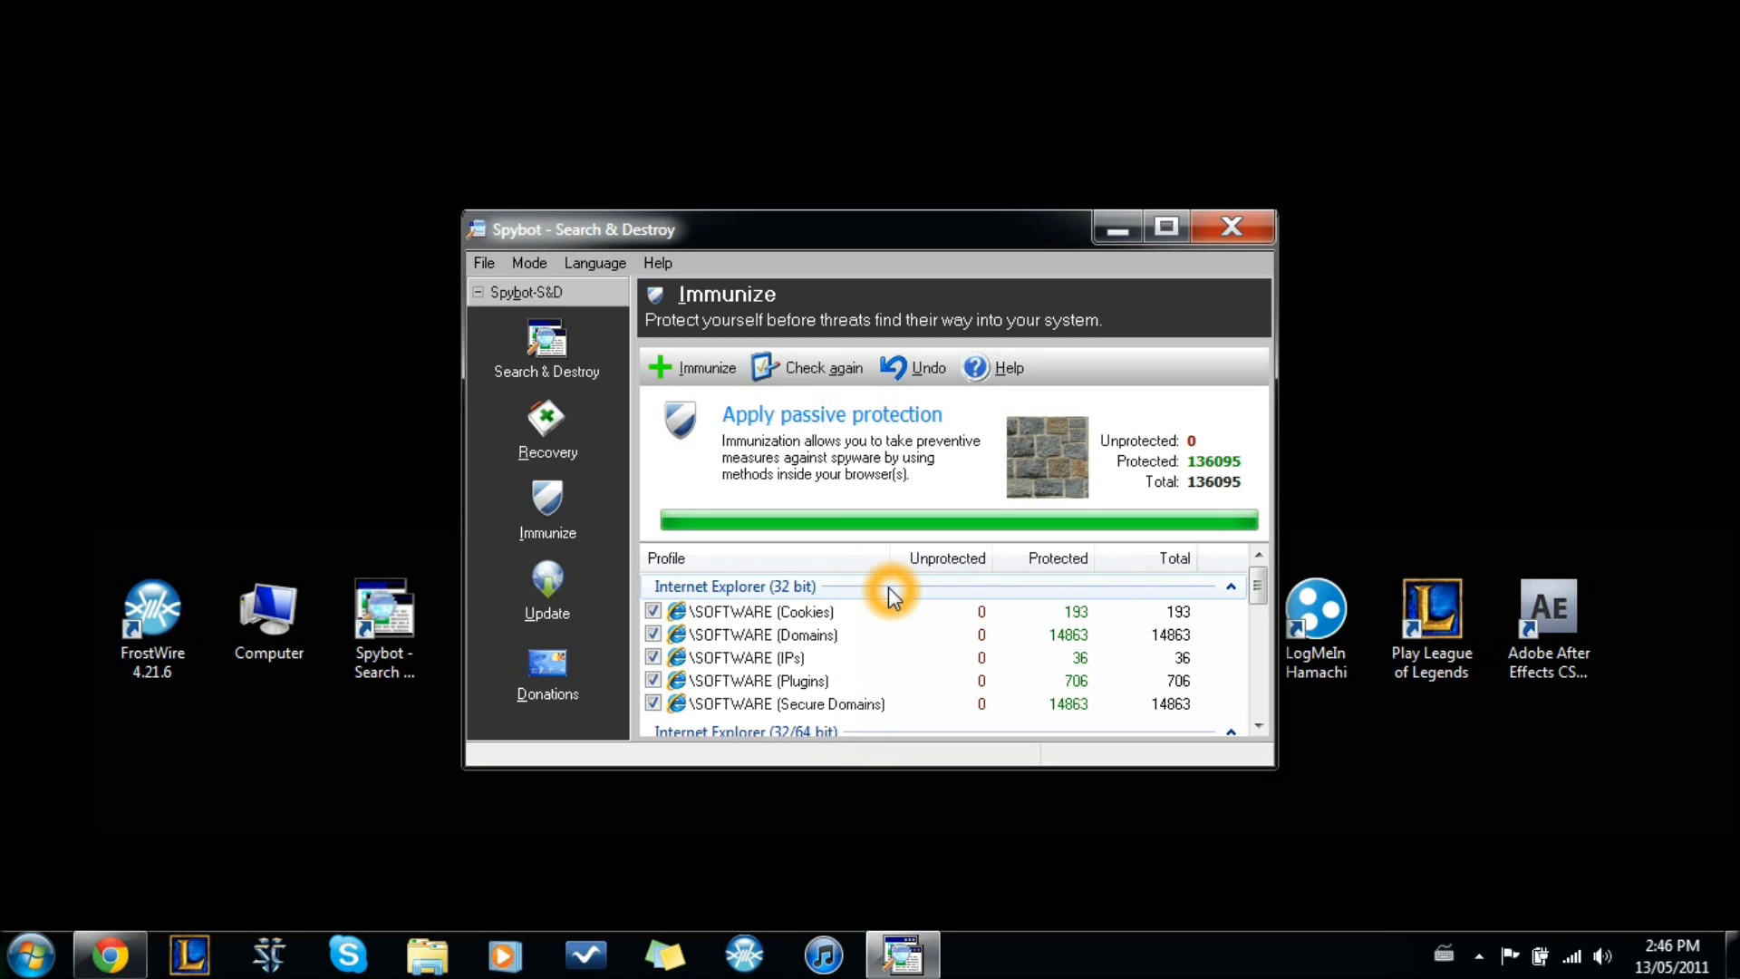
pyautogui.click(877, 561)
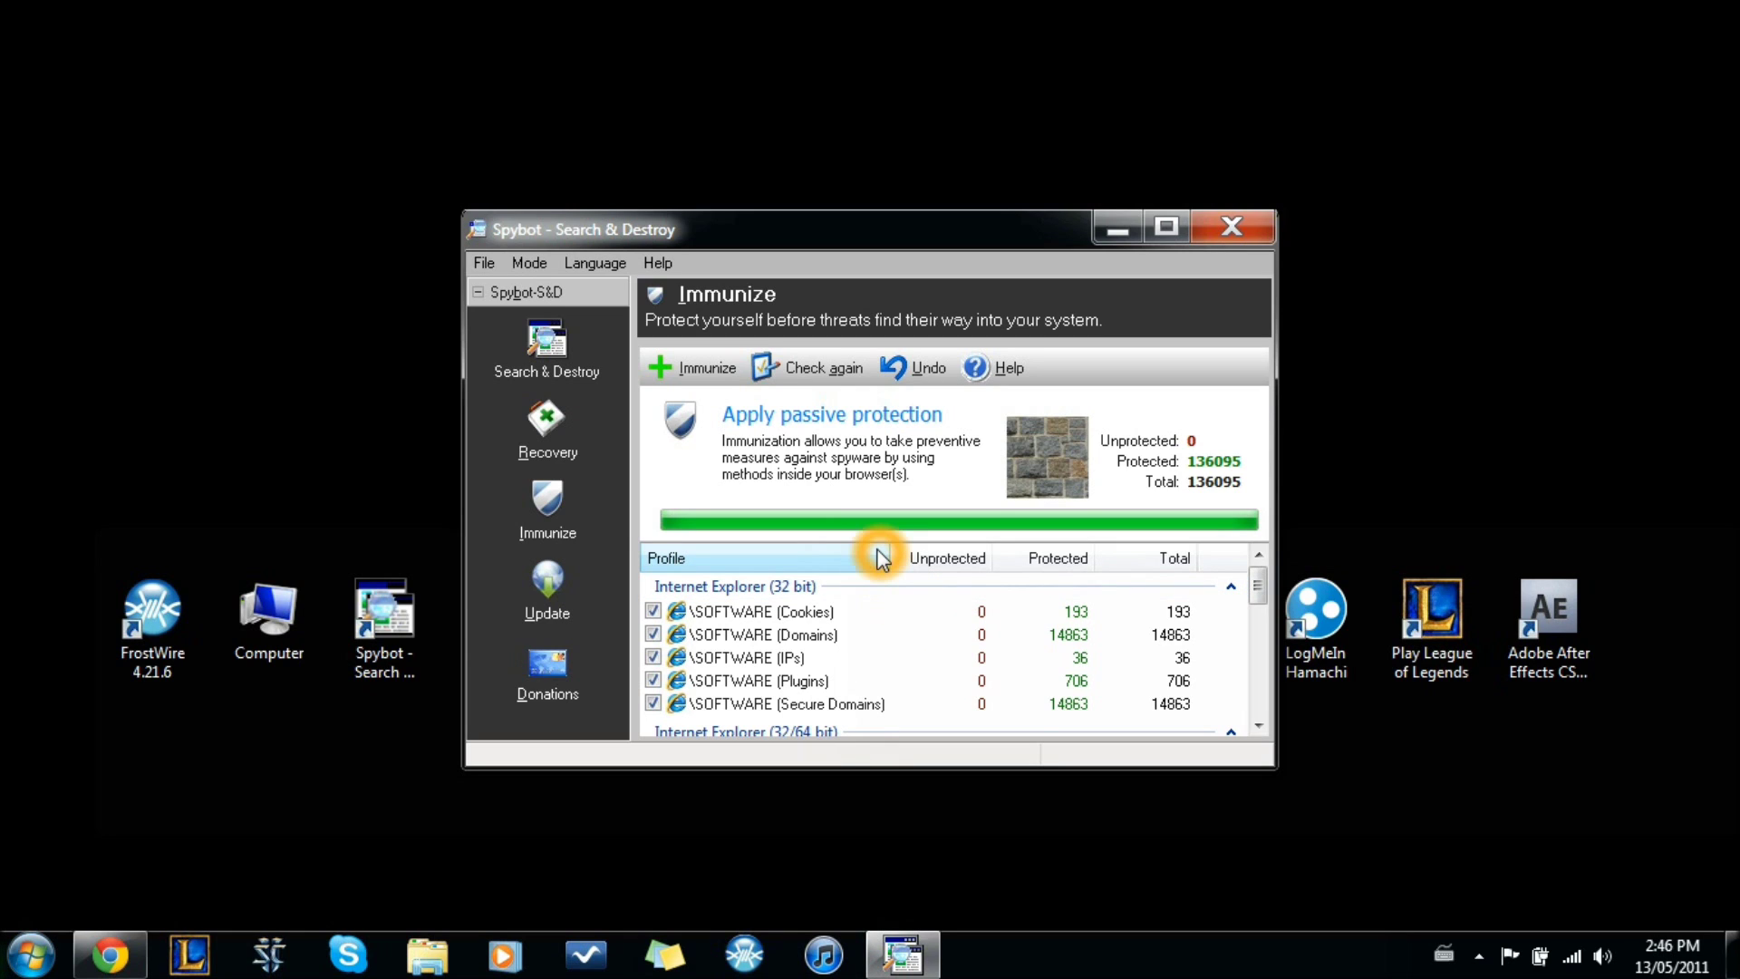
pyautogui.click(873, 581)
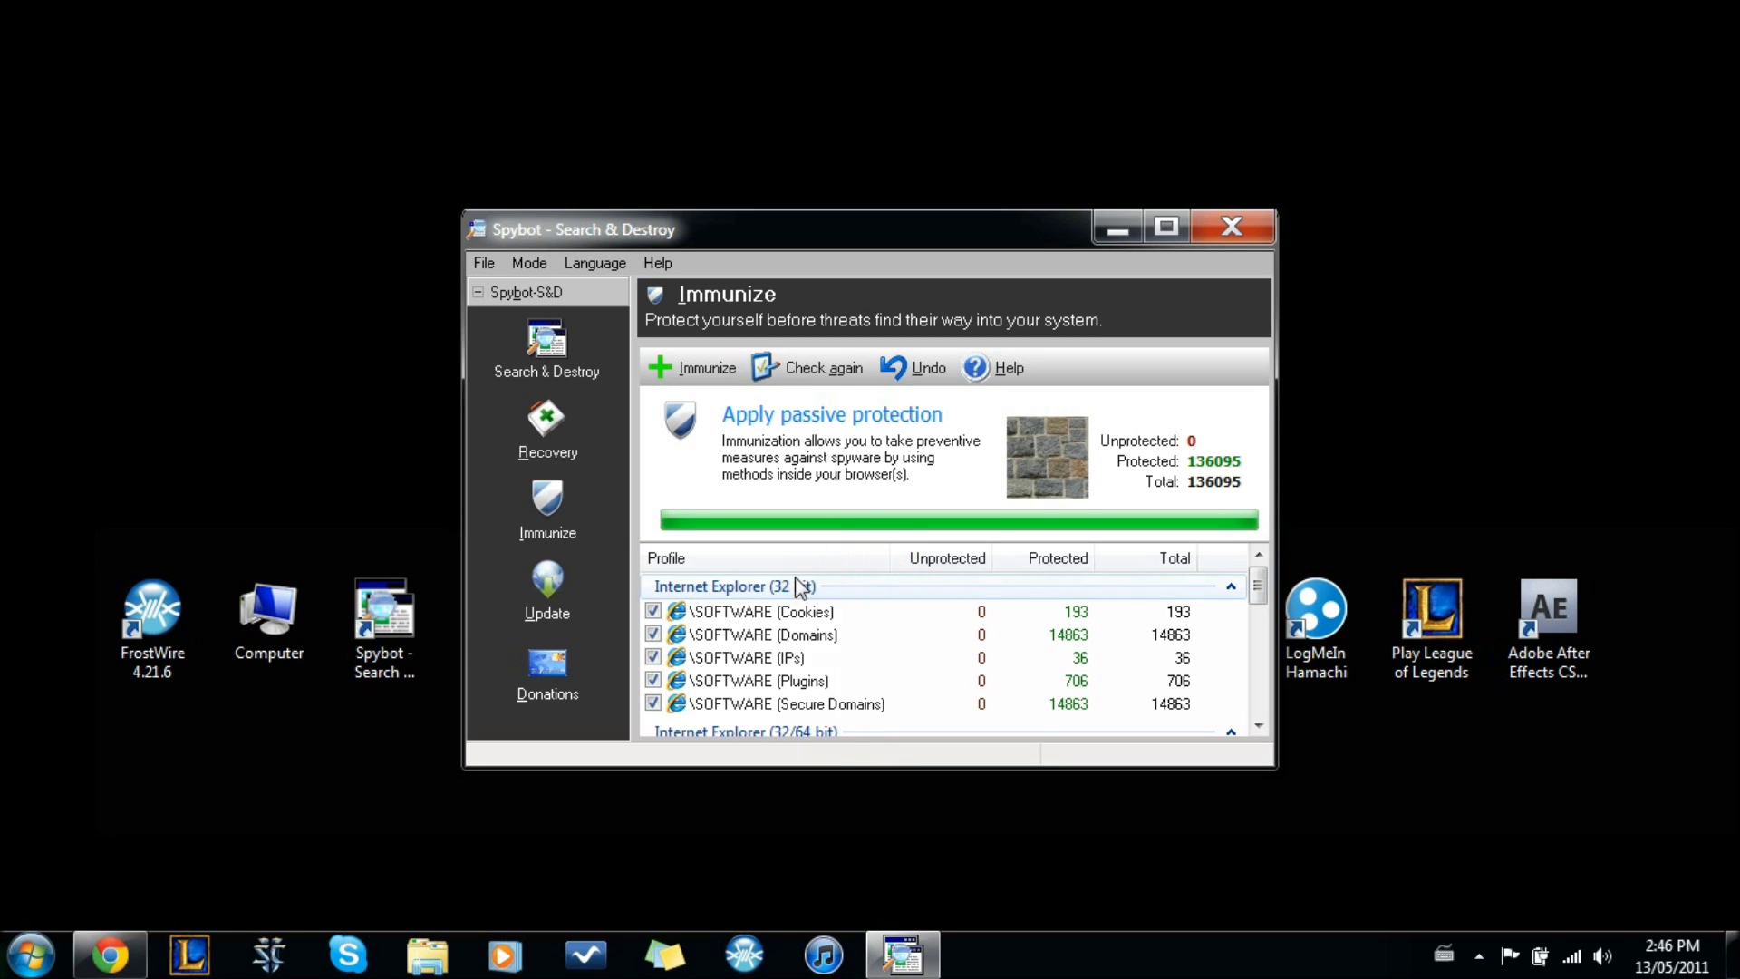
pyautogui.click(659, 535)
pyautogui.click(574, 510)
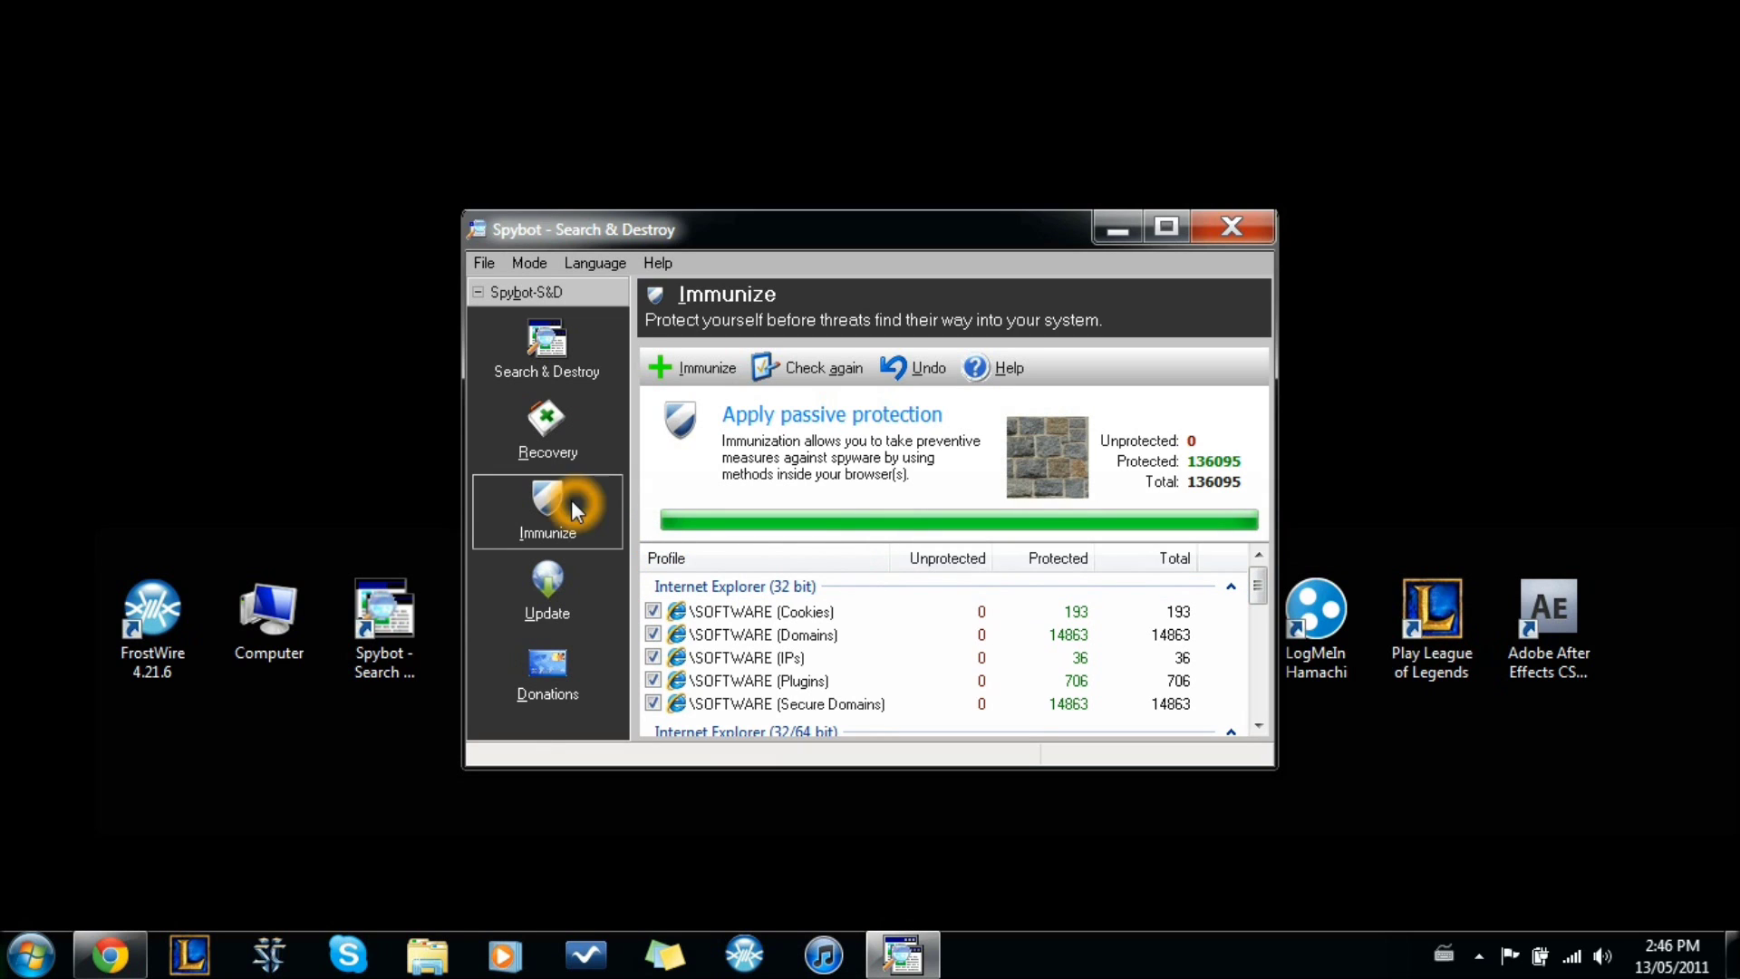
pyautogui.click(544, 356)
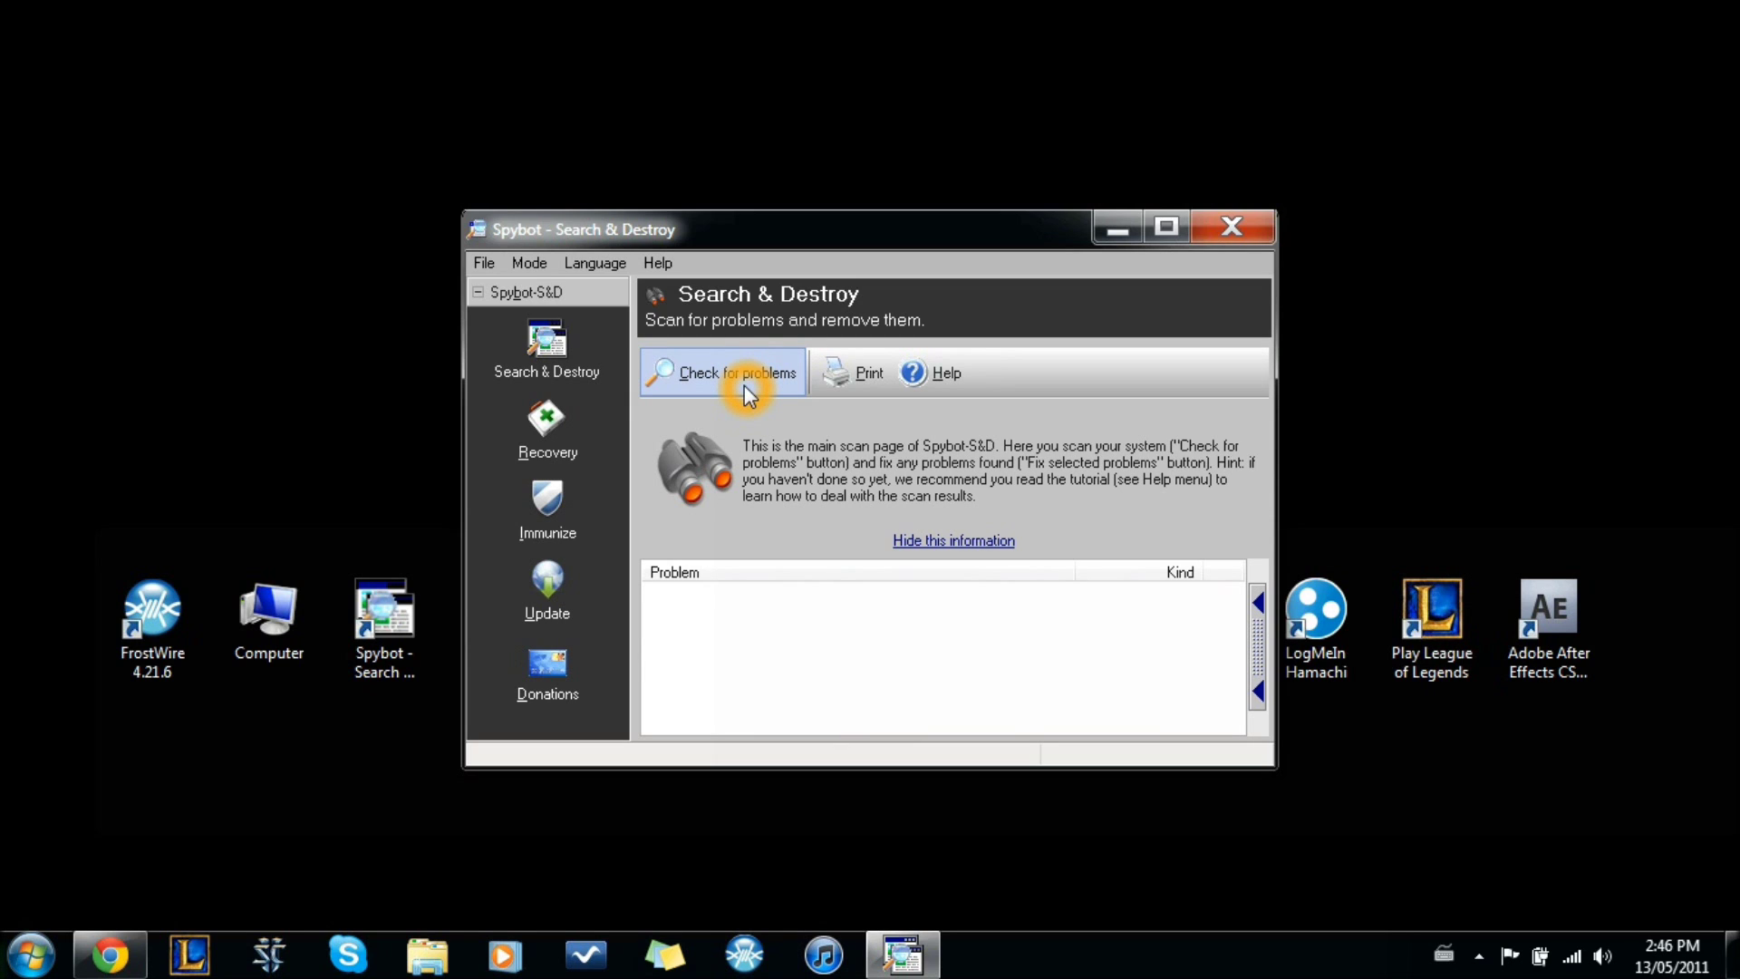
# - Browse the Recovery backups and scan pages, start a problem check, then close Spybot
pyautogui.click(564, 431)
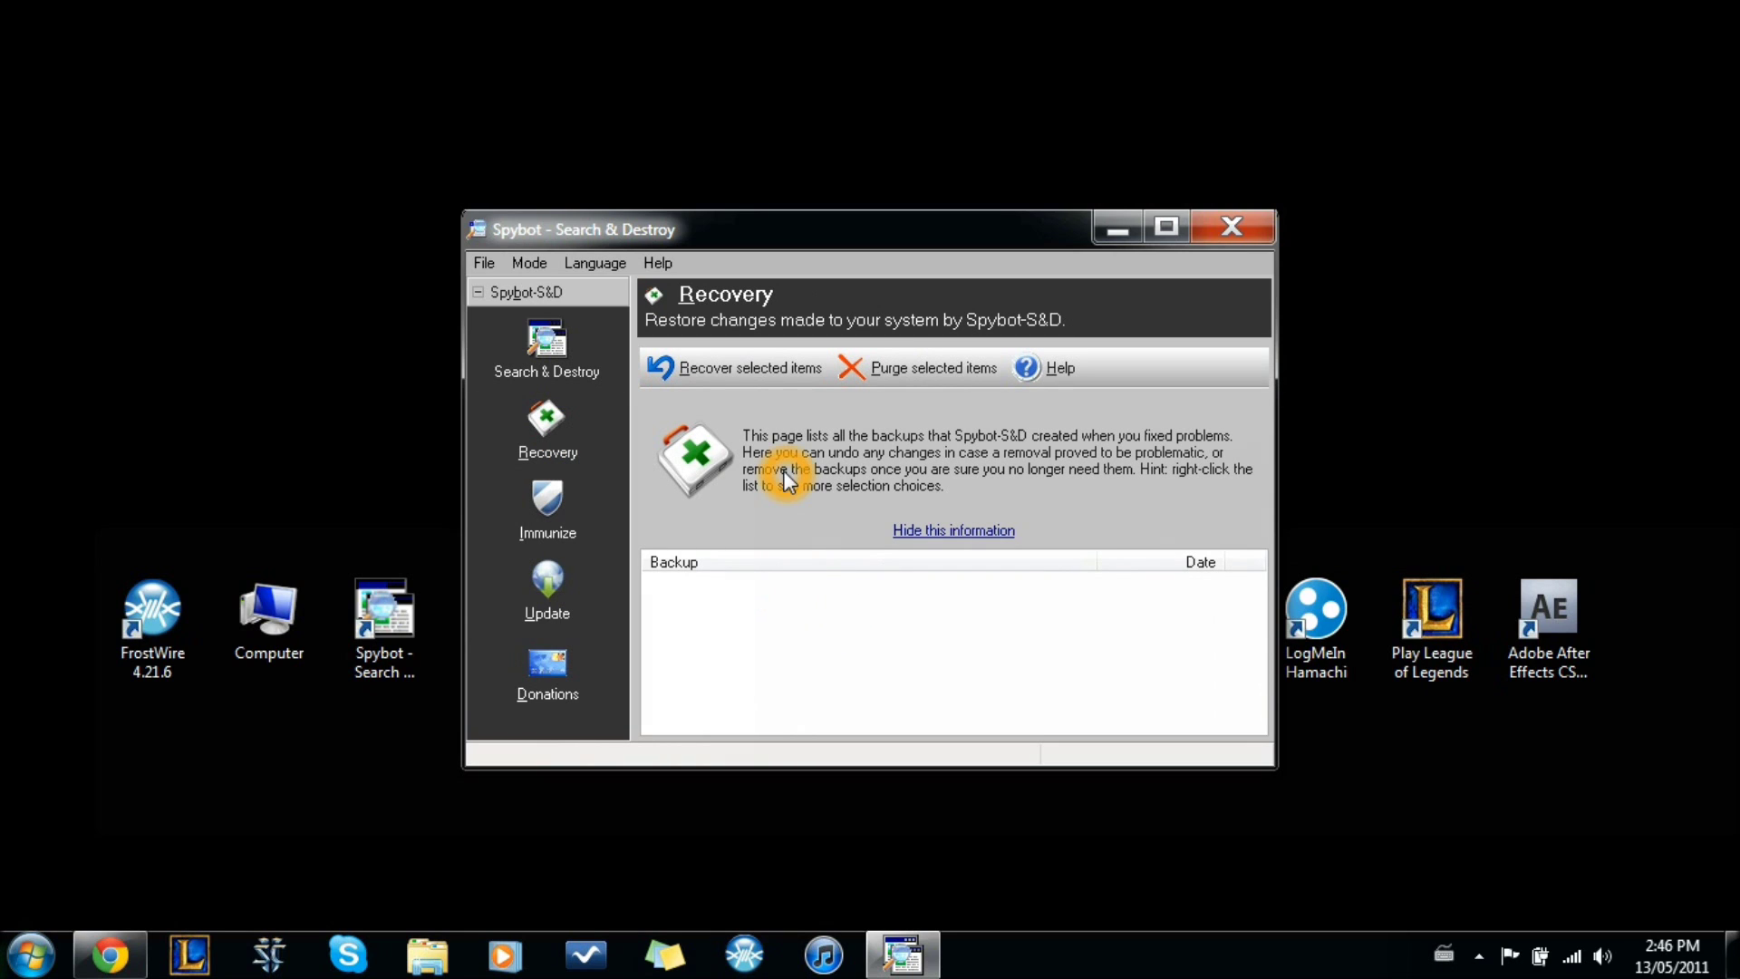
pyautogui.click(560, 363)
pyautogui.click(745, 388)
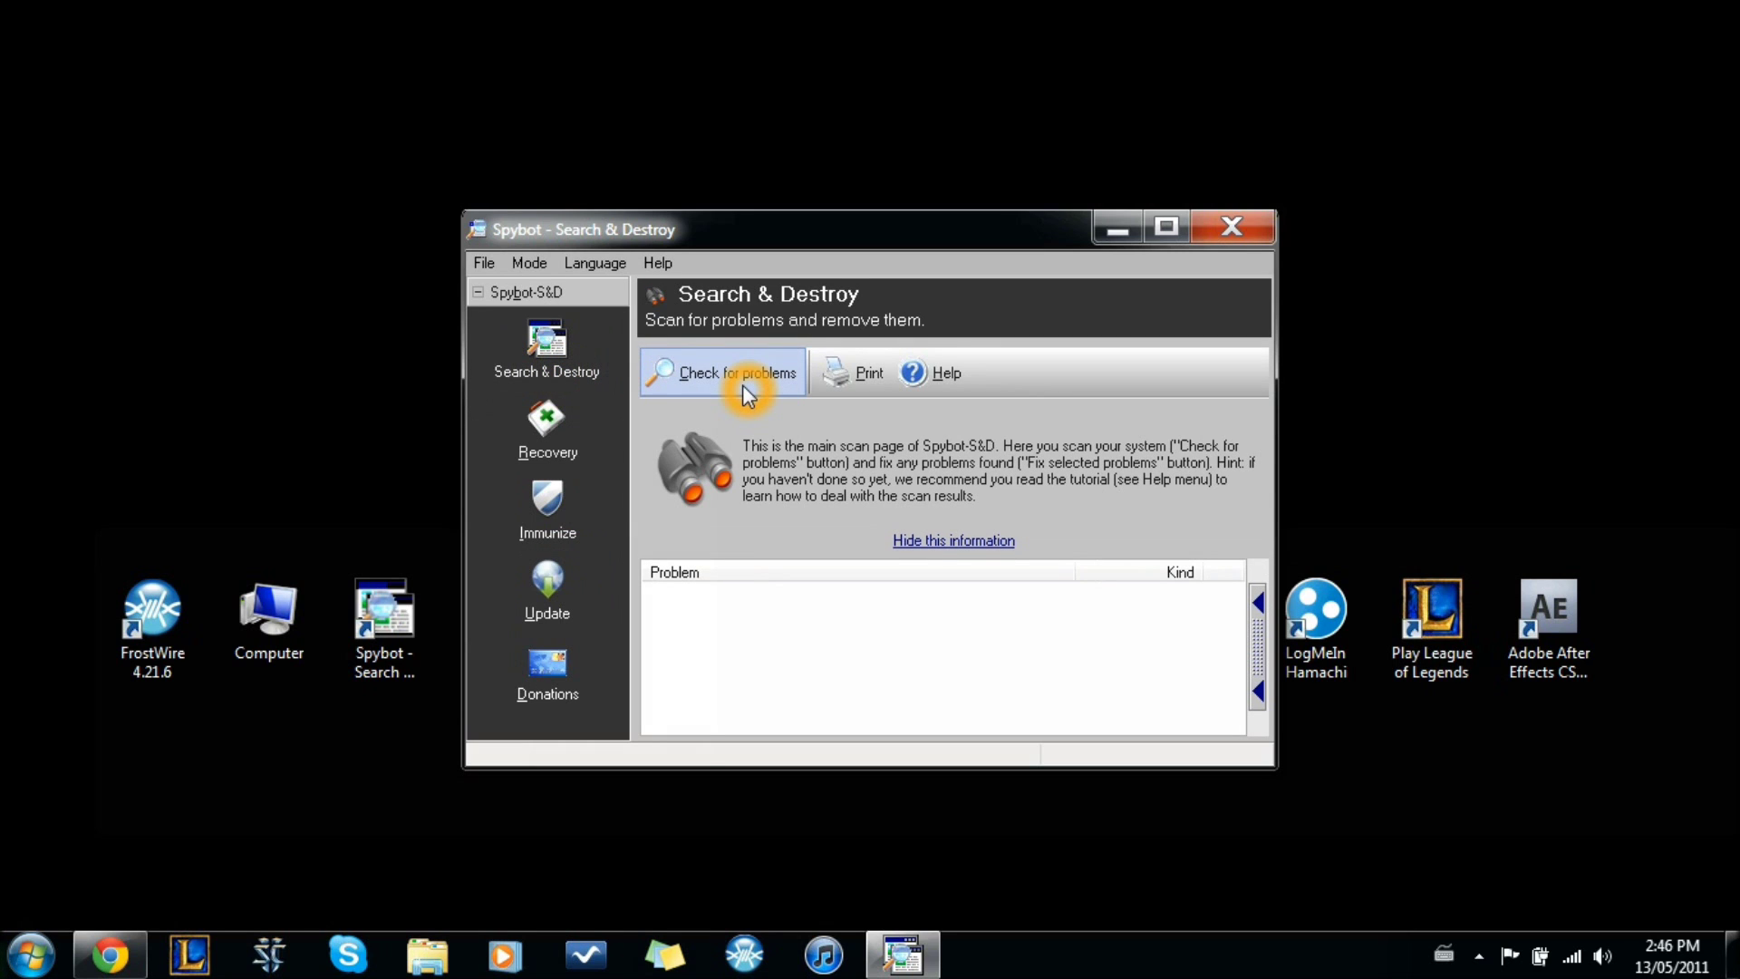
pyautogui.click(569, 443)
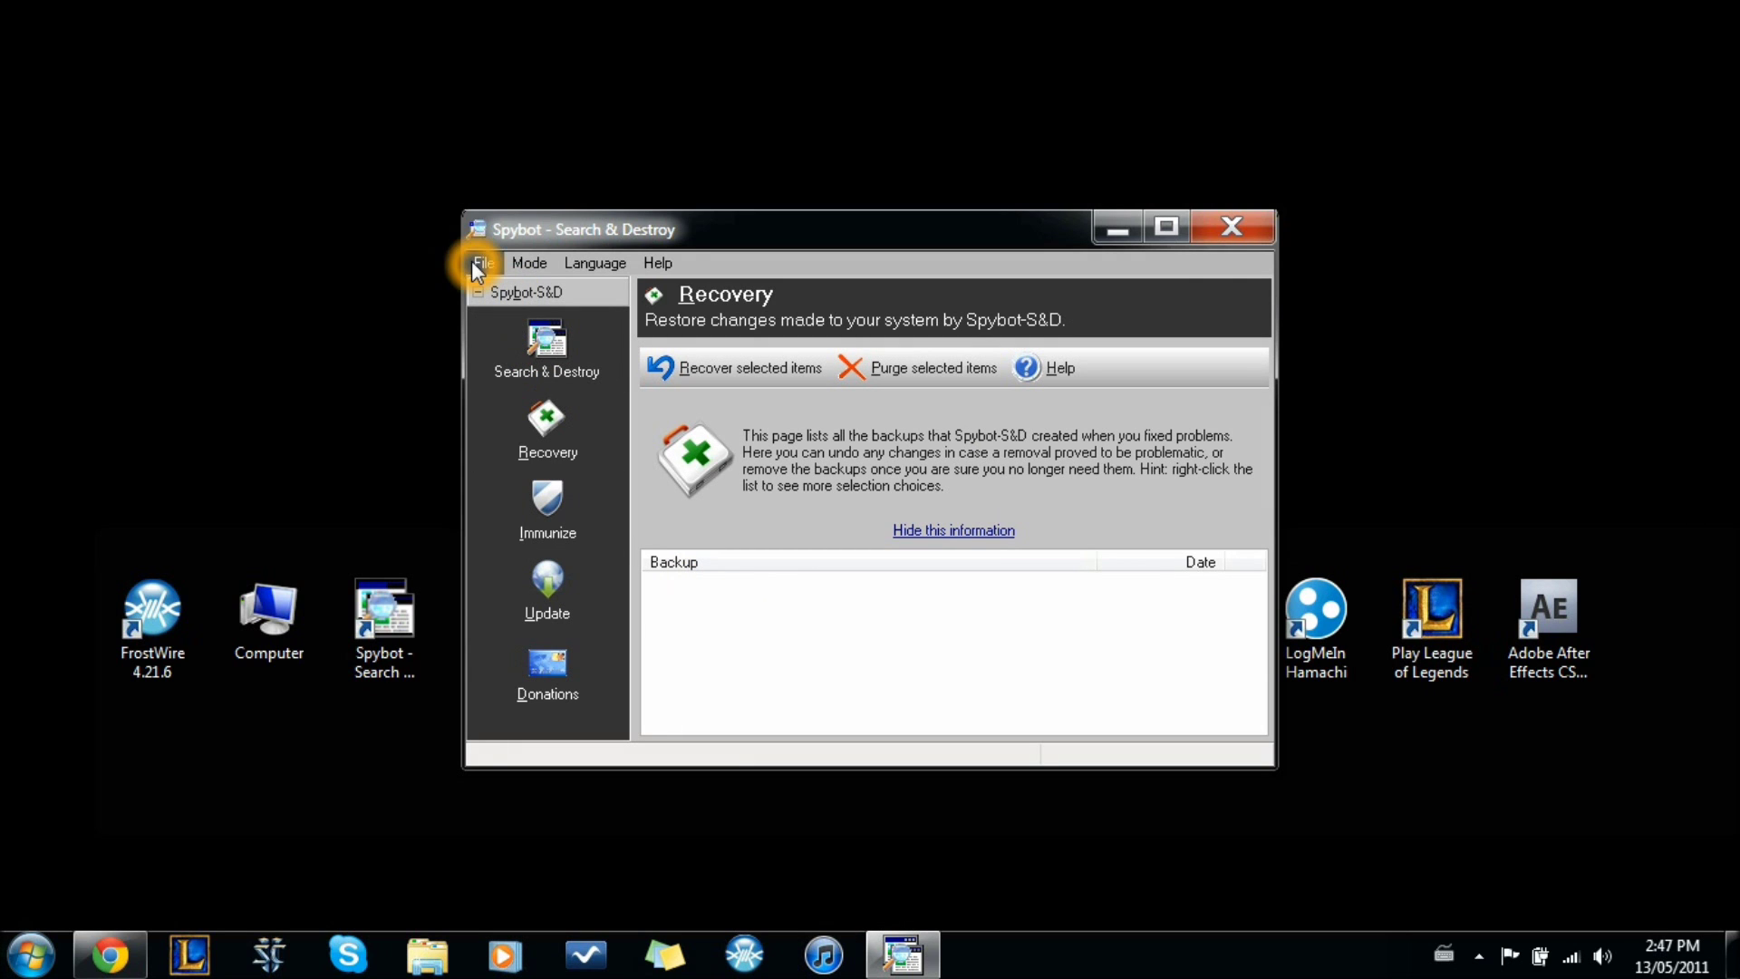
pyautogui.click(1261, 239)
pyautogui.click(612, 535)
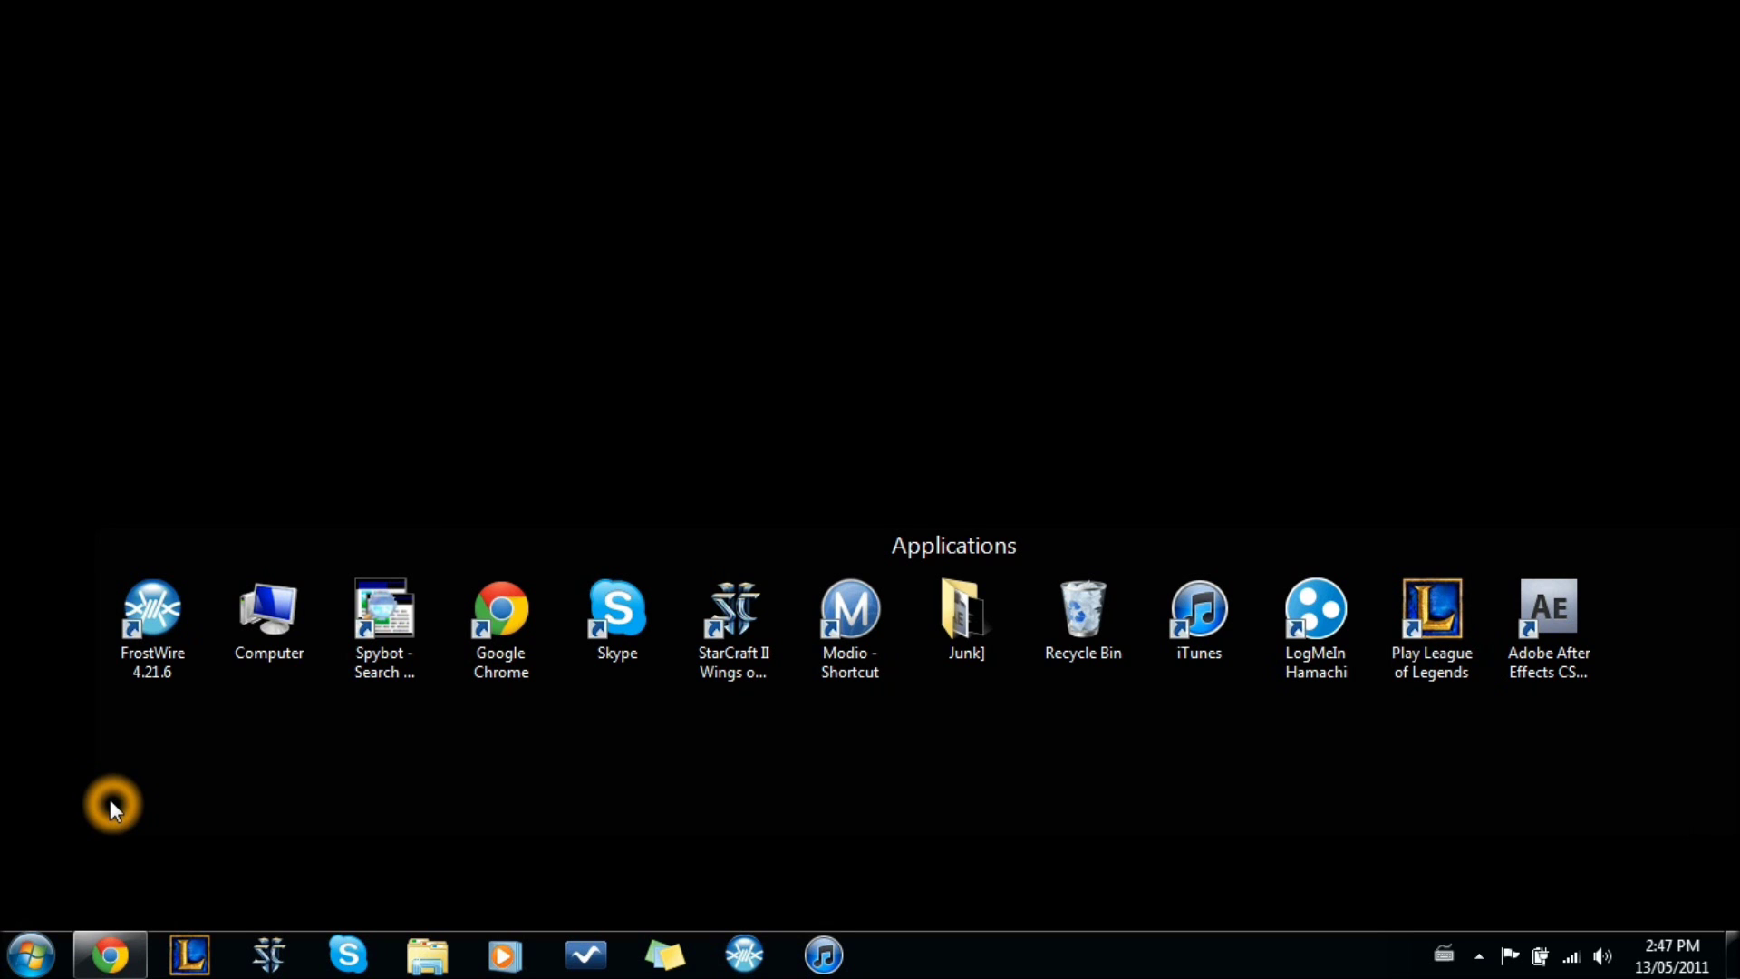
# - Restore and close the Chrome window showing the Spybot download page, then expand the hidden tray icons
pyautogui.click(115, 954)
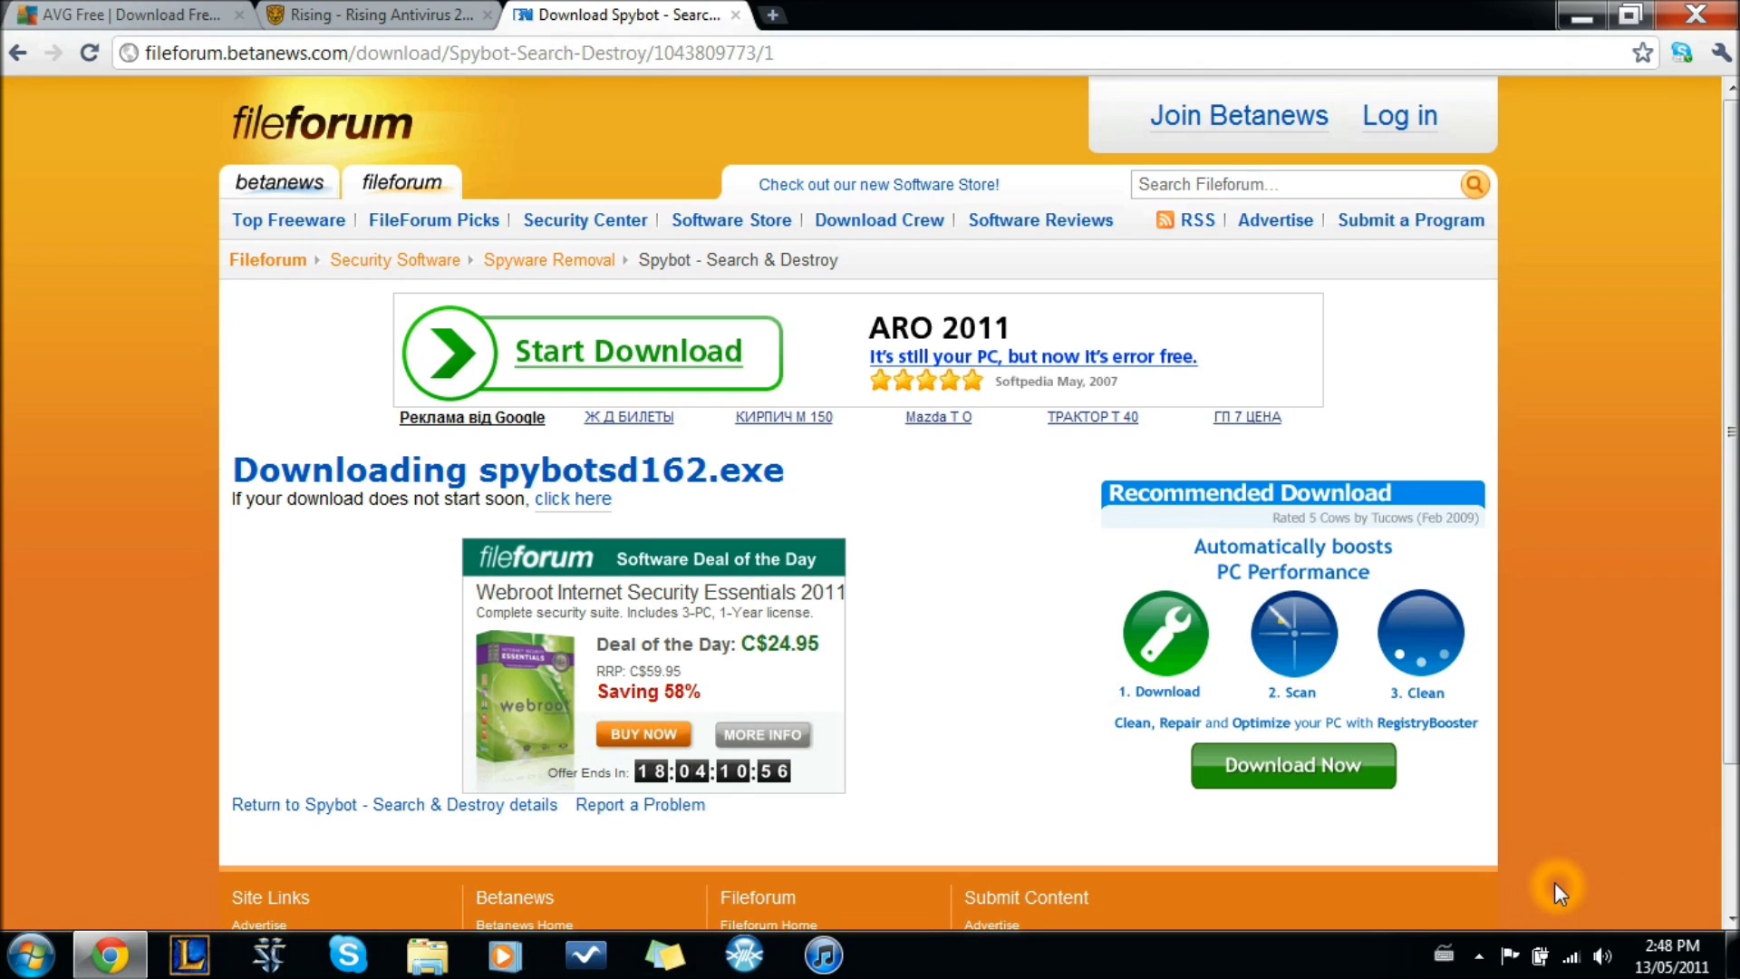
pyautogui.click(1724, 11)
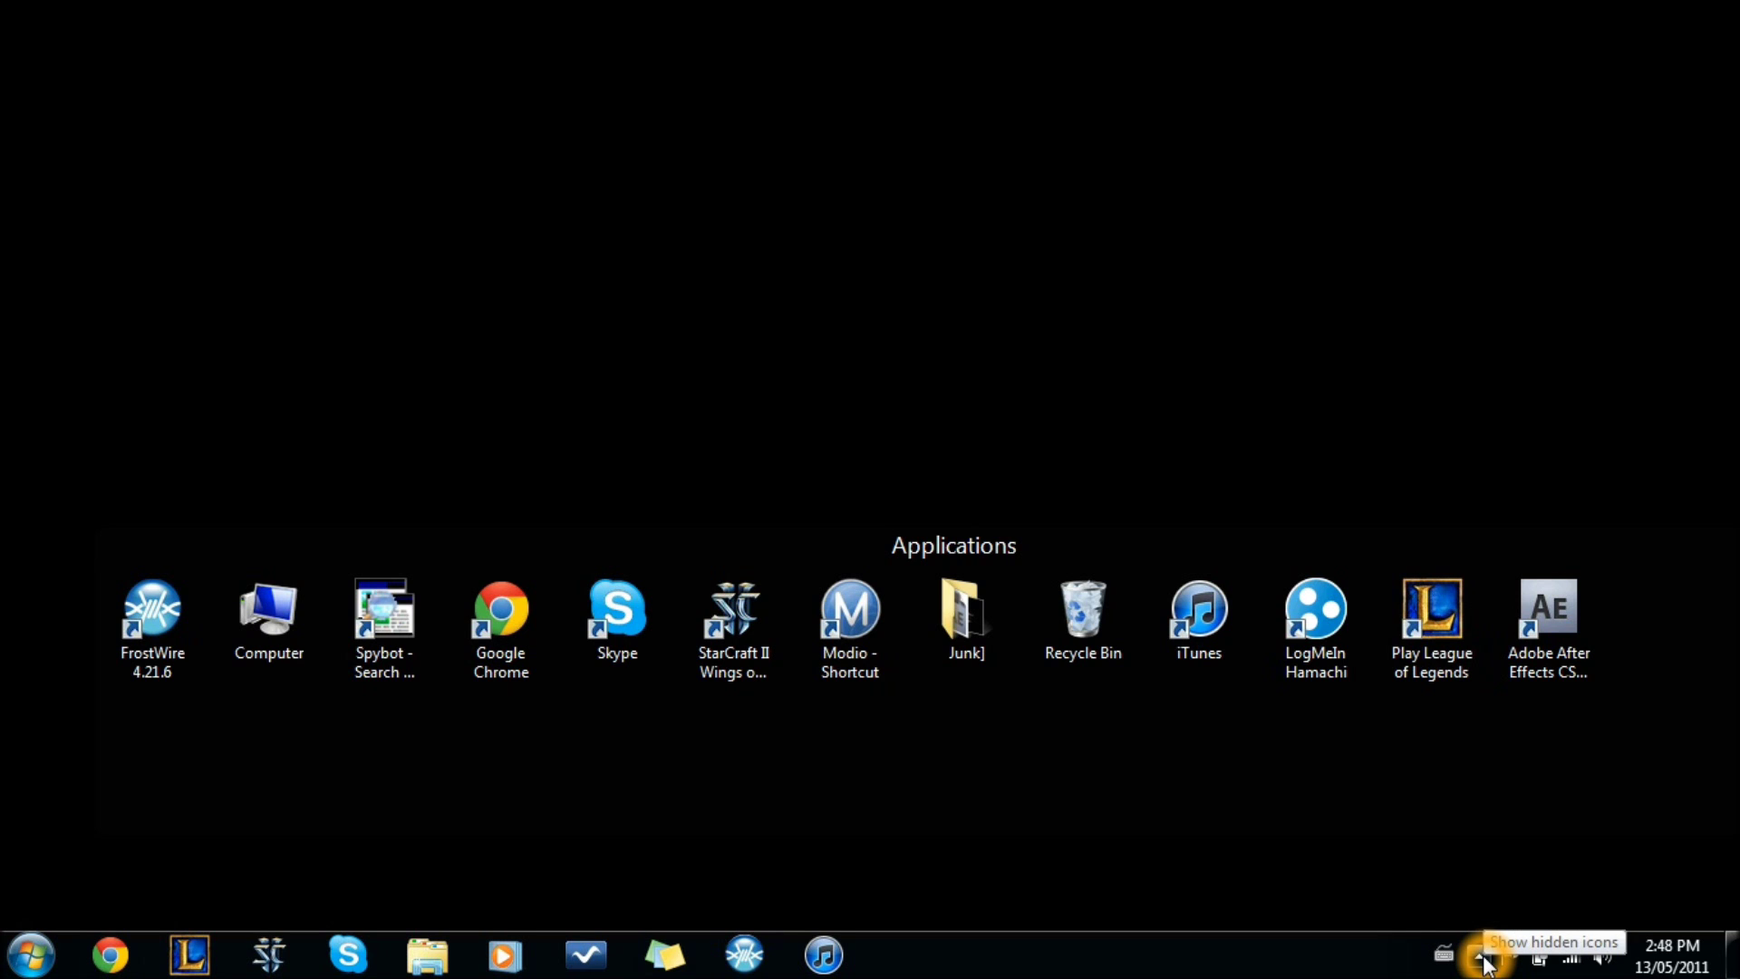
pyautogui.click(1481, 958)
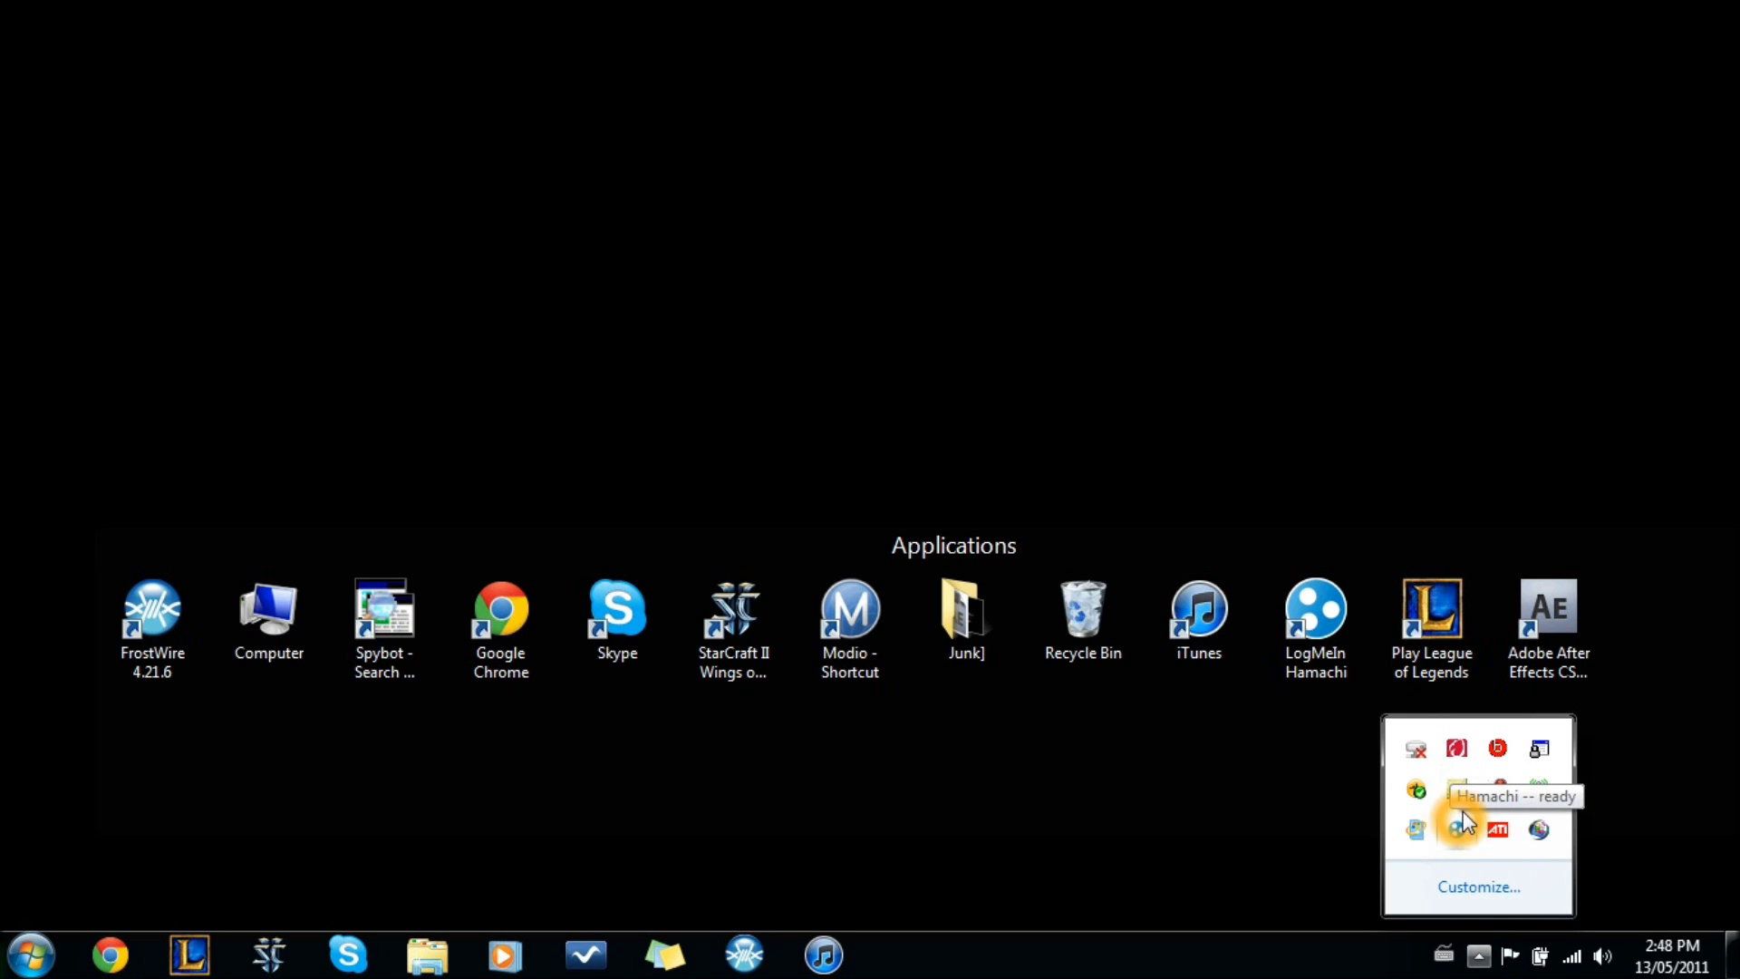
# - Bring up the Expression Encoder Screen Capture tray menu with its pause, stop and exit options
pyautogui.rightClick(1498, 794)
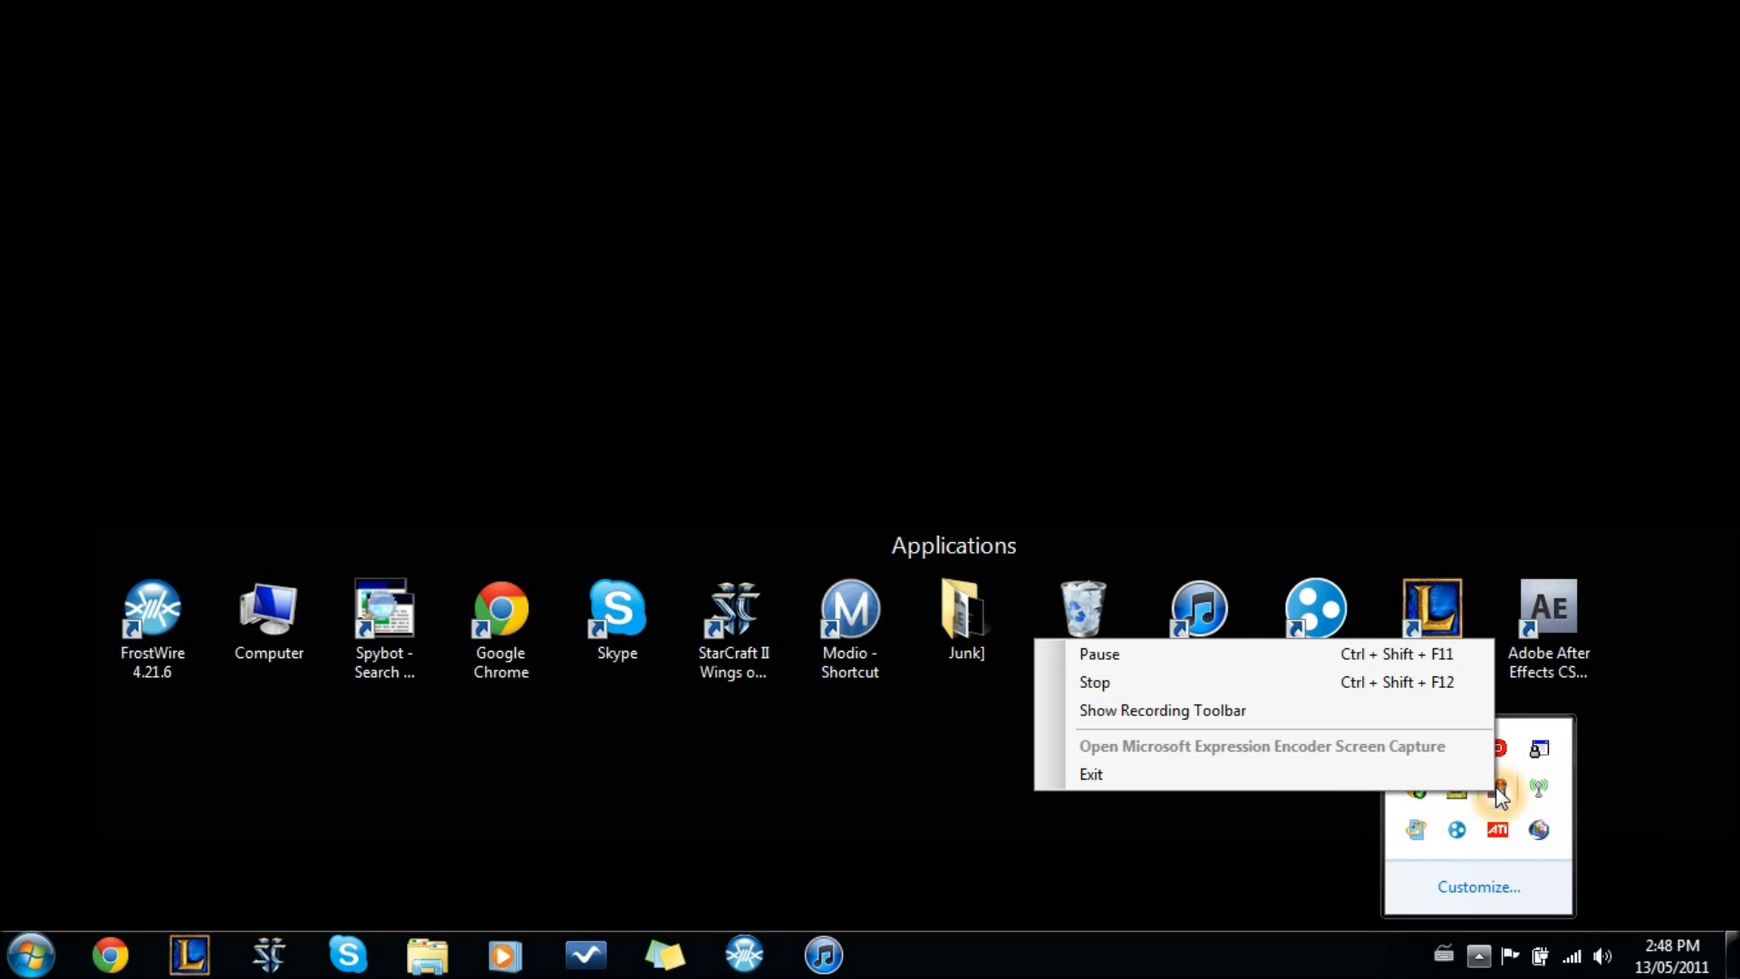